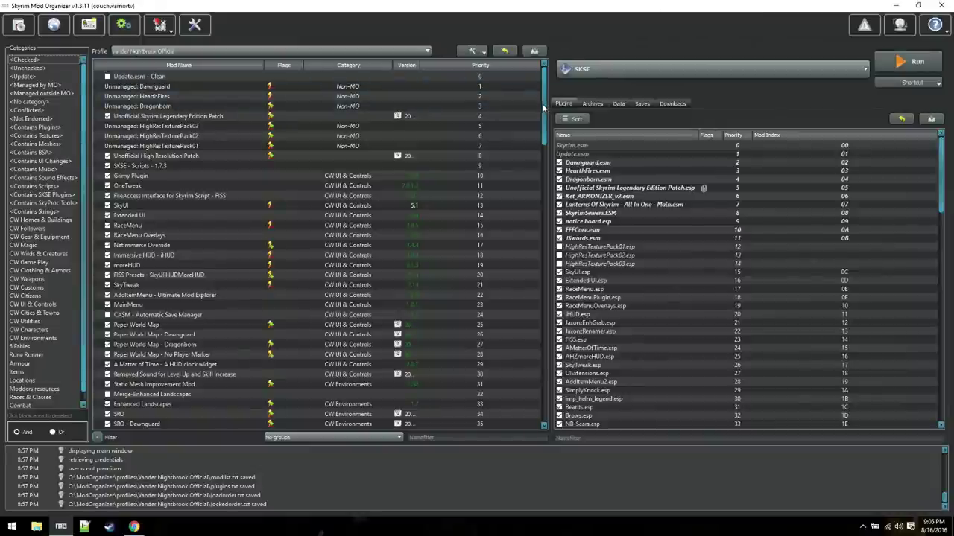
Filter the mod list to checked mods only and look through its entries
drag(548, 110, 544, 387)
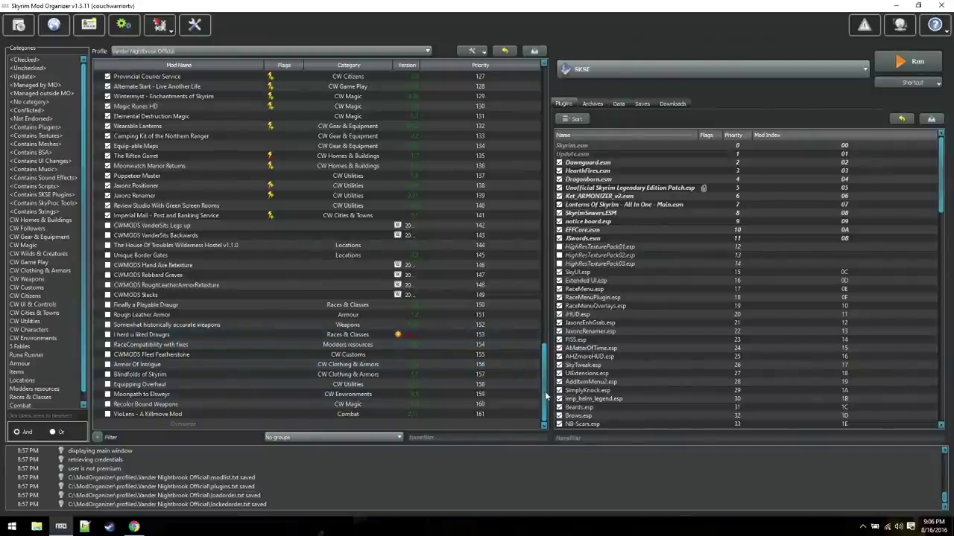
drag(544, 394, 549, 294)
scroll(549, 294, up, 2)
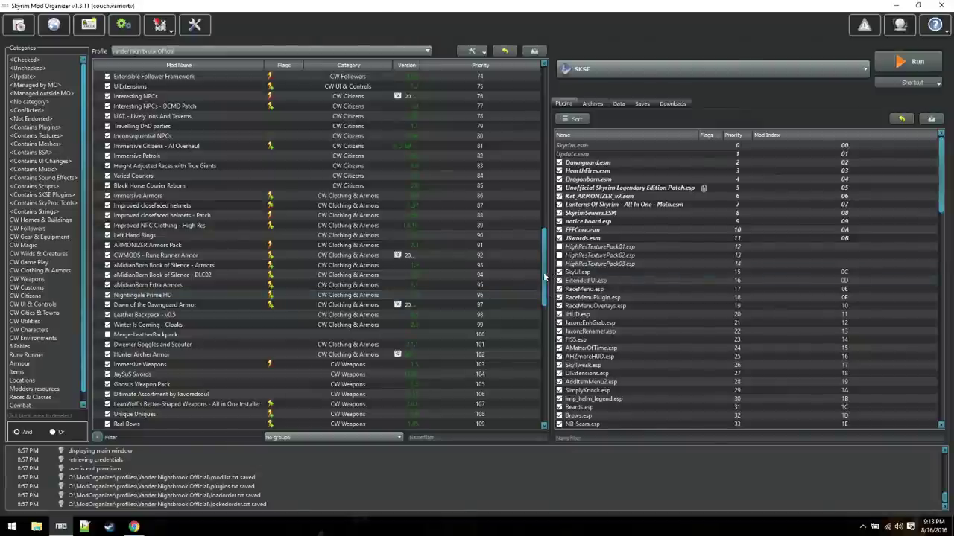
scroll(163, 223, up, 20)
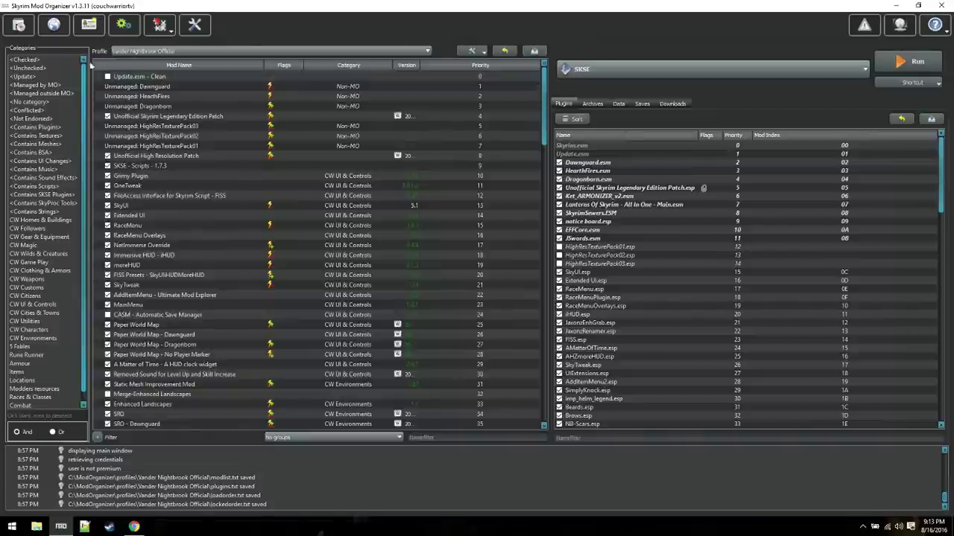
click(64, 61)
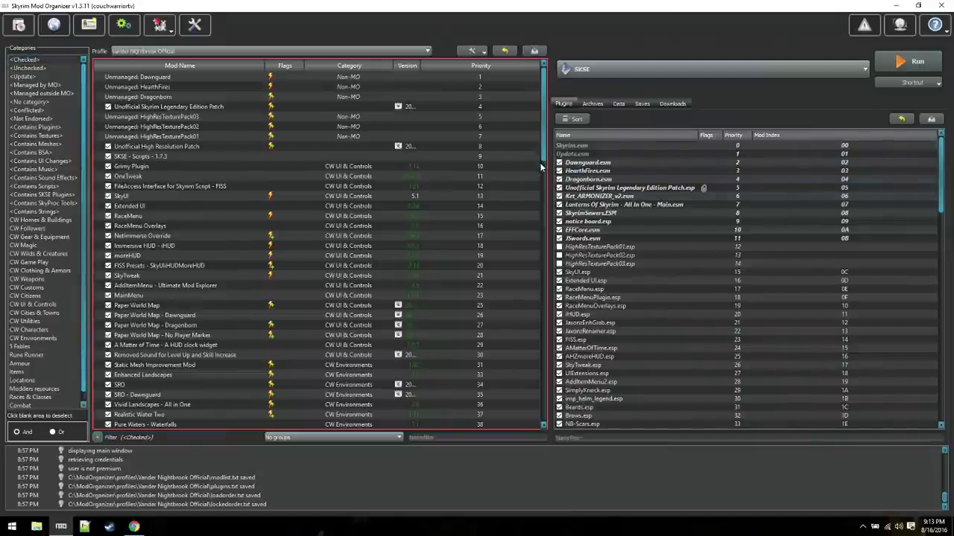
scroll(547, 176, down, 2)
scroll(548, 176, down, 3)
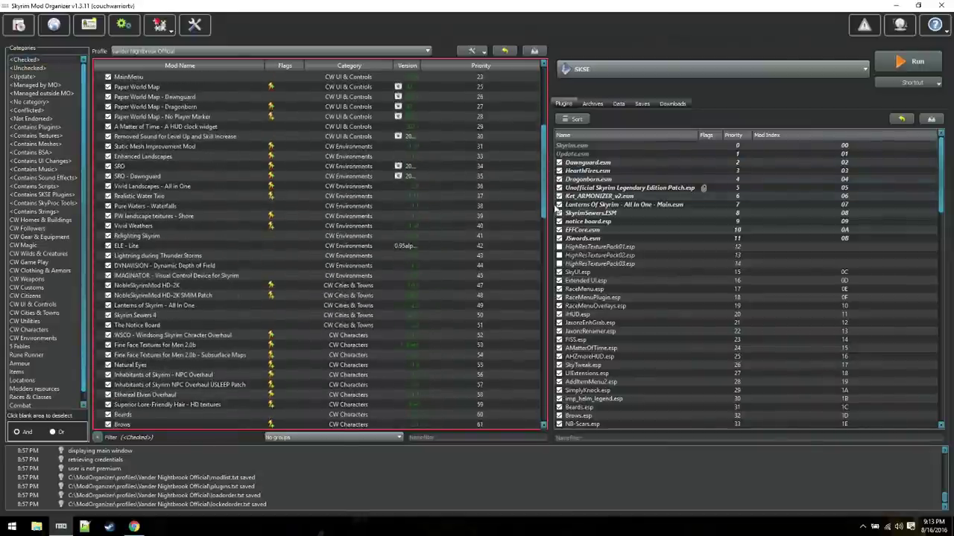
Switch to Chrome, search for "ordinator skyrim" and open the Skyrim Nexus page of Ordinator - Perks of Skyrim
click(133, 527)
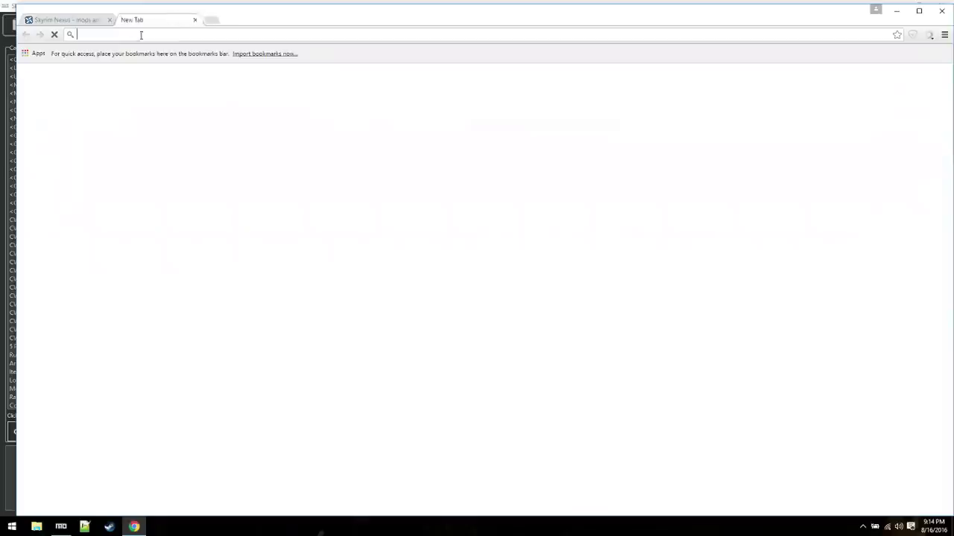
click(125, 20)
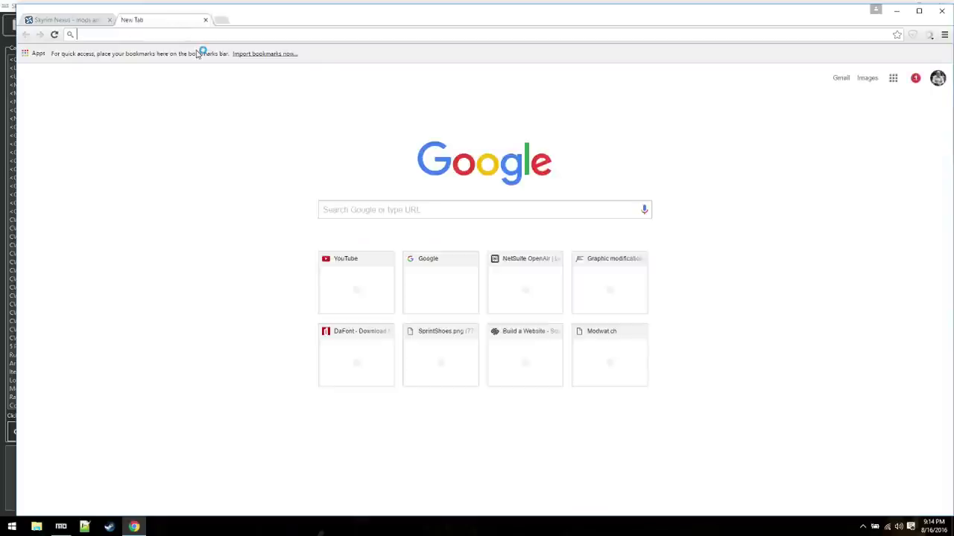
text(or)
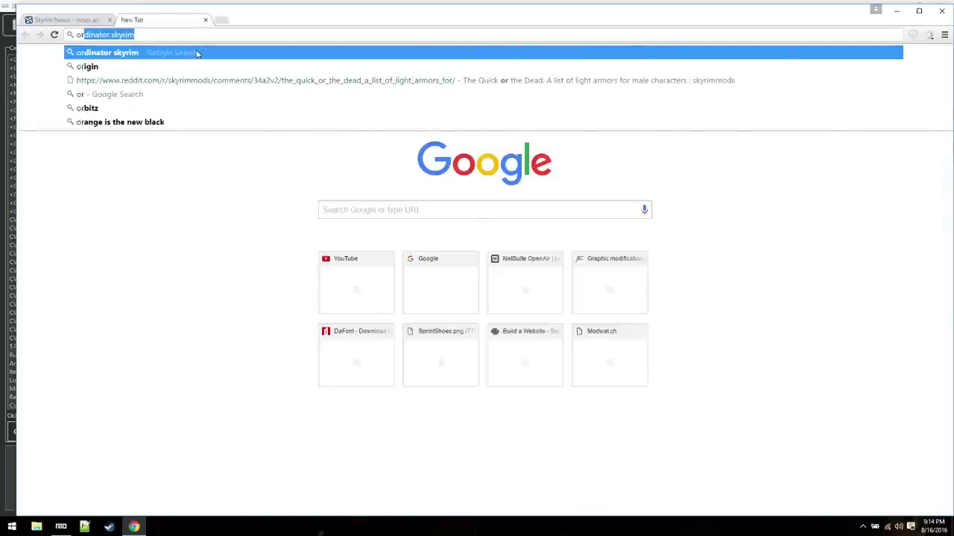
text(dinator skyrim)
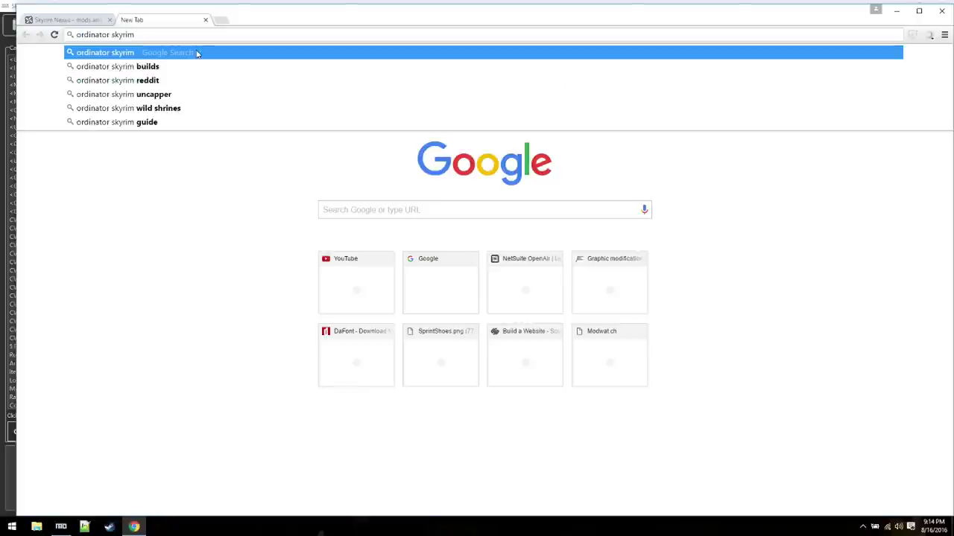
click(197, 54)
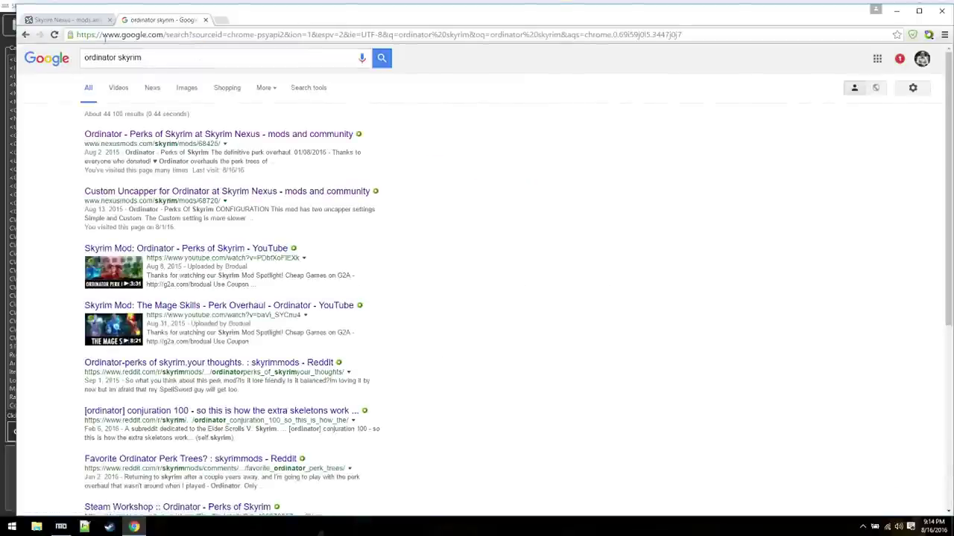
click(152, 136)
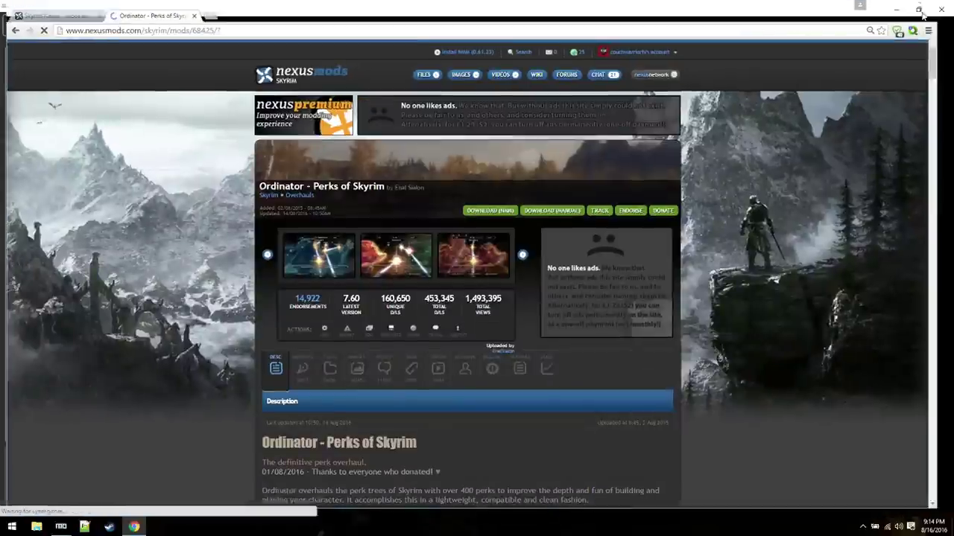
Maximize the browser window, enlarge the Ordinator page and examine its description
click(919, 11)
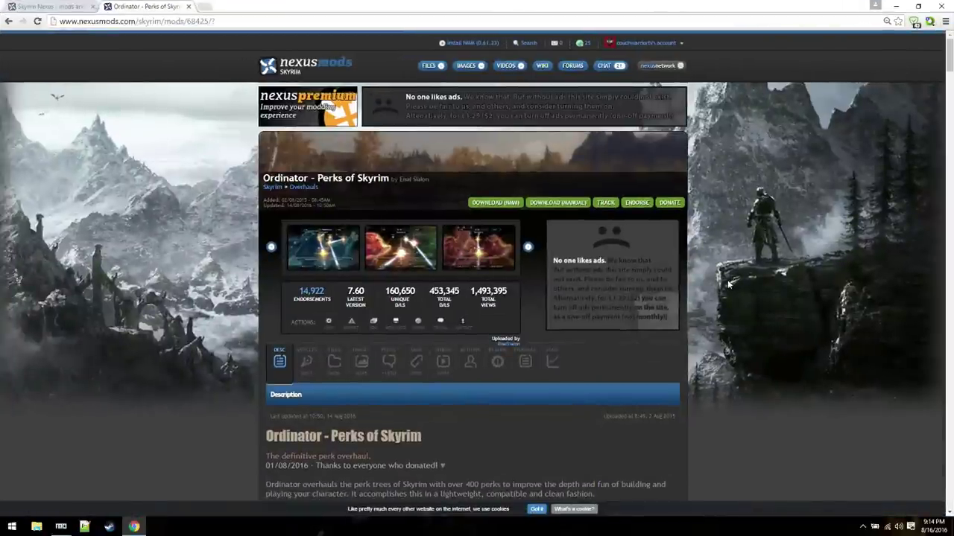
key(ctrl+0)
key(ctrl+plus)
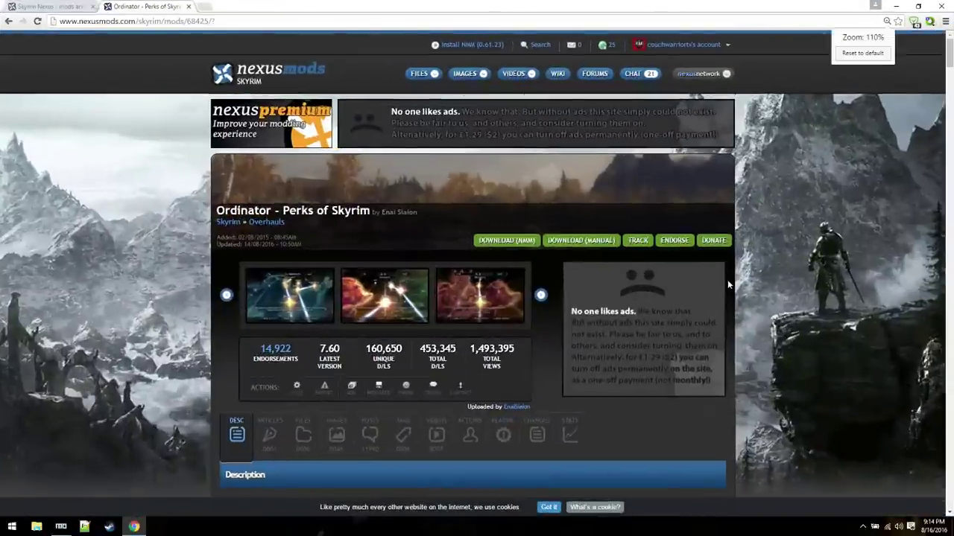
key(ctrl+plus)
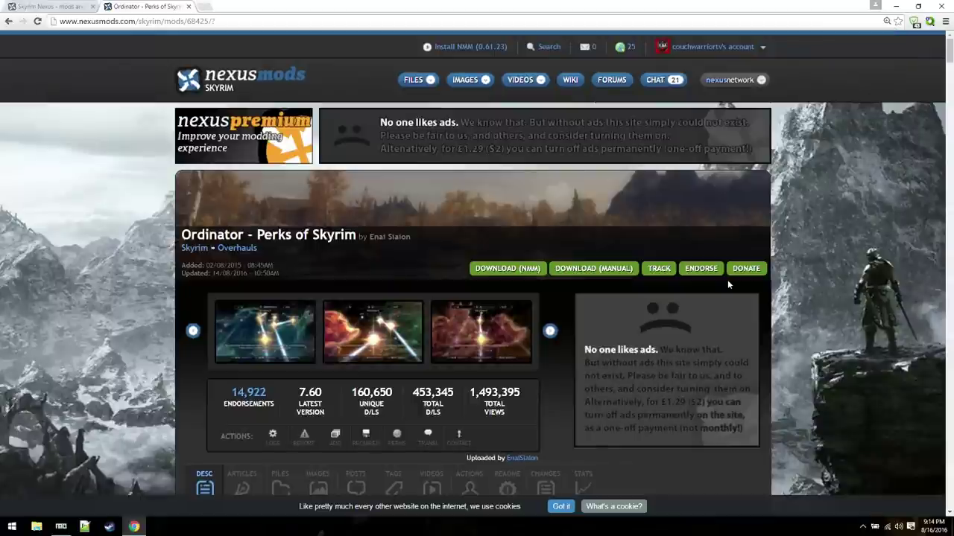
scroll(857, 255, down, 1)
scroll(857, 255, down, 3)
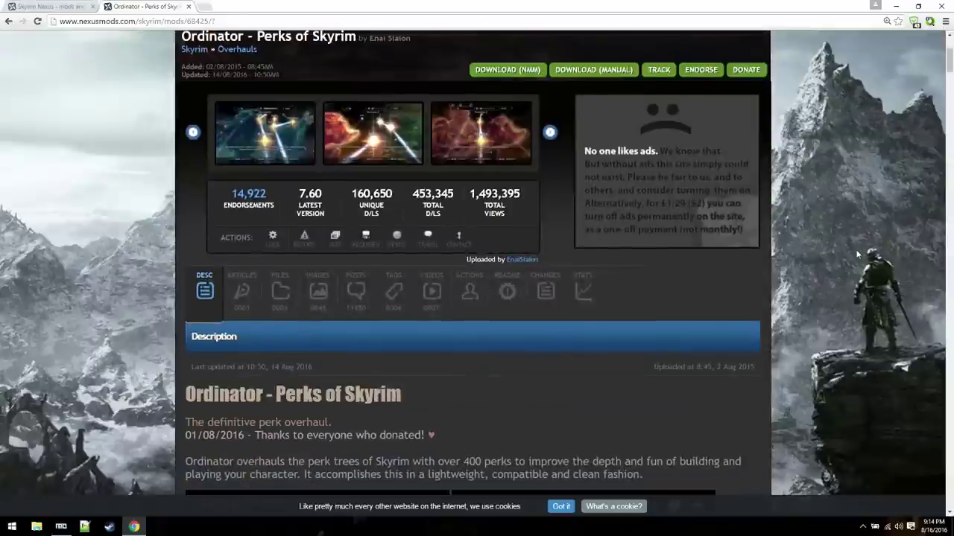
scroll(856, 255, down, 2)
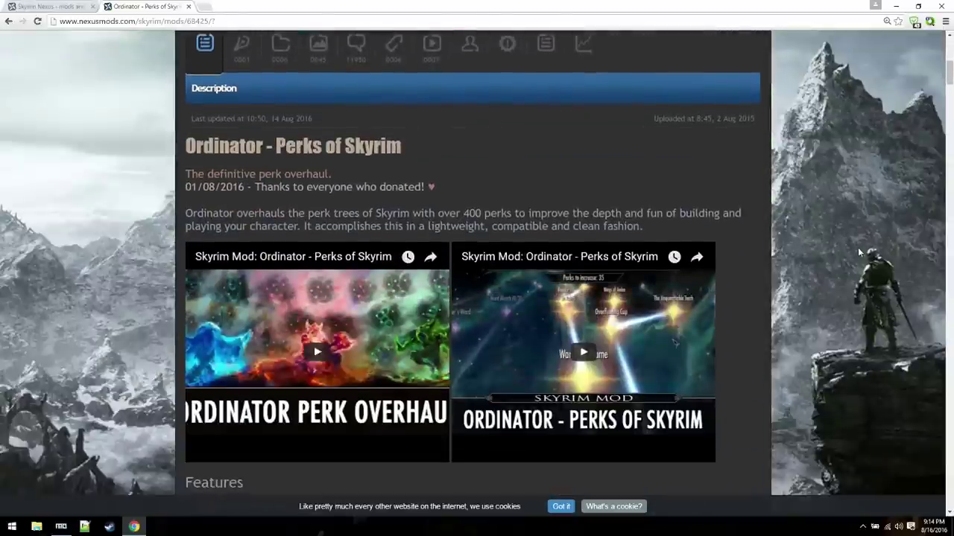
scroll(858, 254, up, 1)
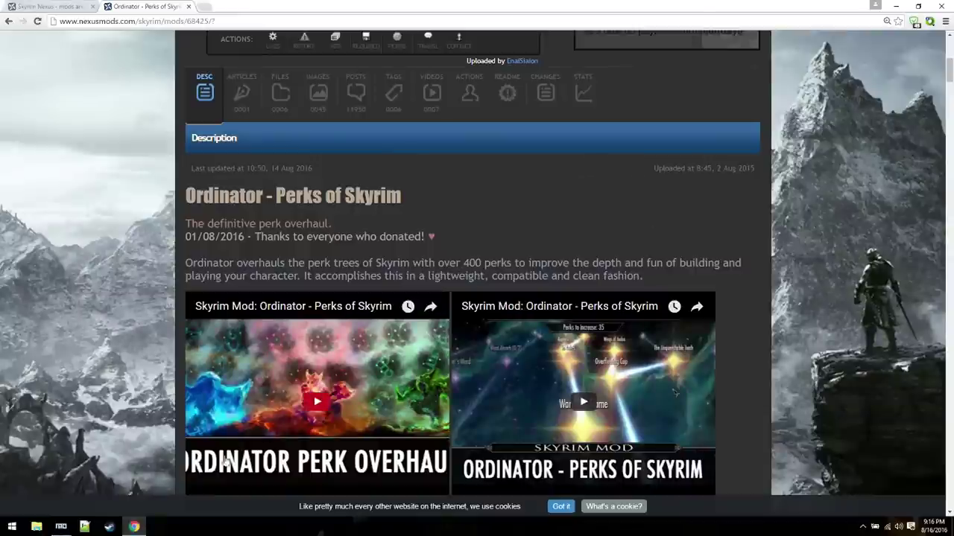
Switch back to Mod Organizer and examine the beginning of the mod list and the plugin load order
click(61, 527)
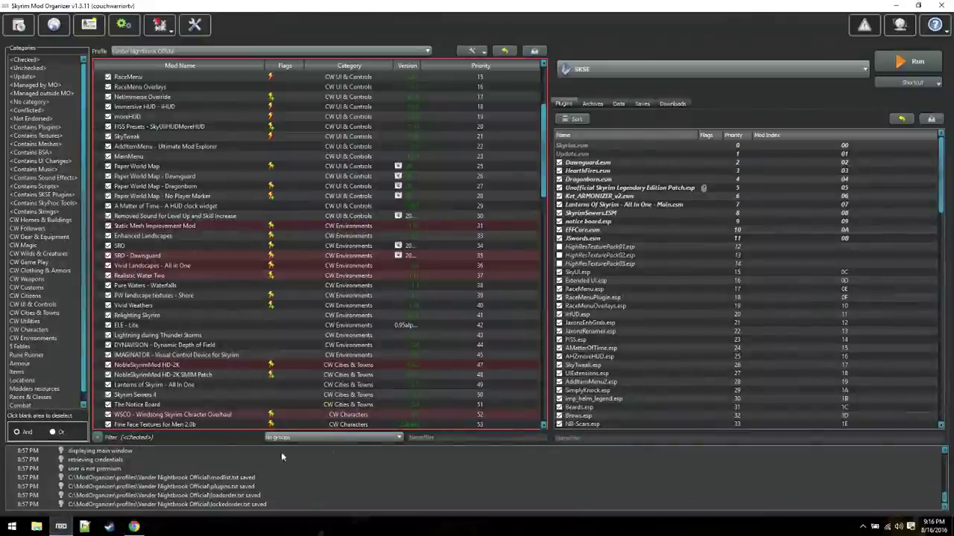
drag(548, 190, 566, 128)
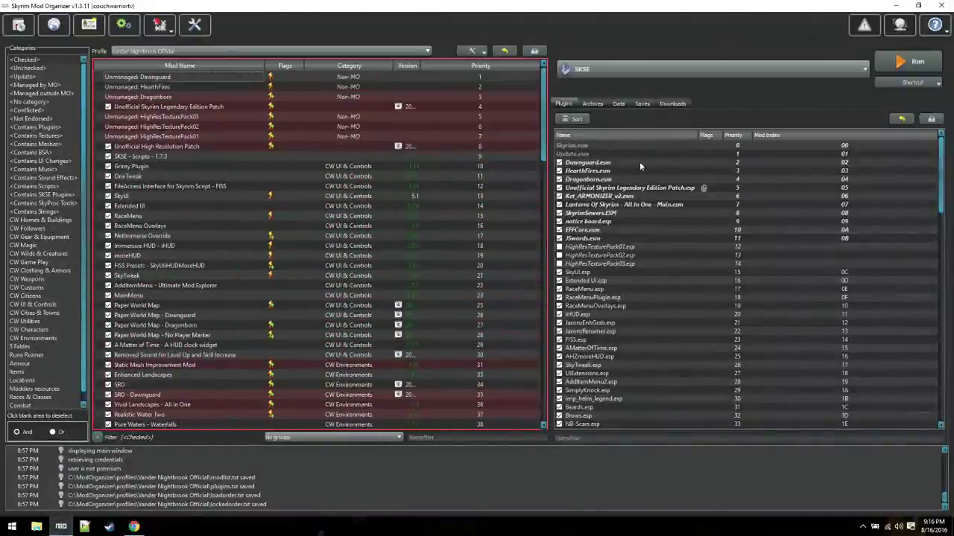
drag(938, 198, 926, 175)
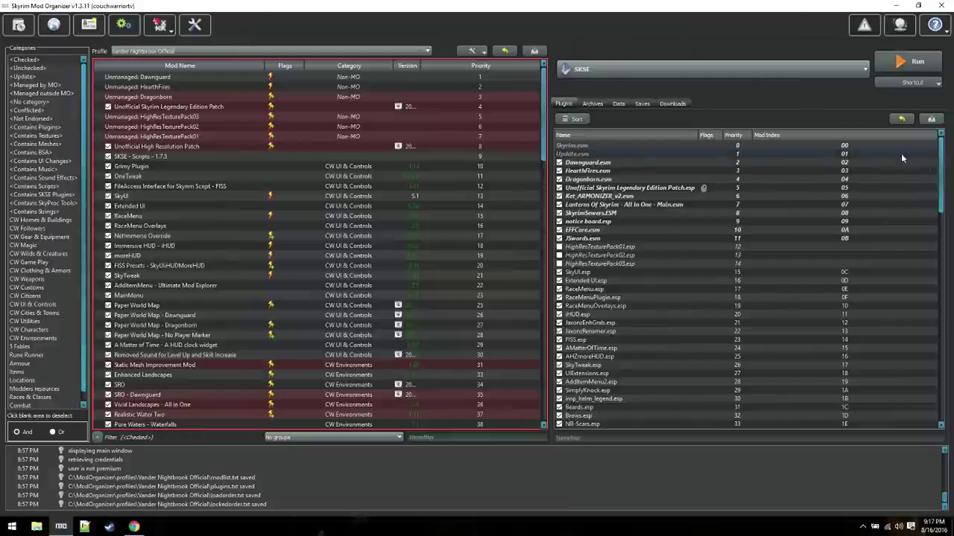
mouse_move(941, 177)
mouse_down()
mouse_move(944, 201)
mouse_move(943, 187)
mouse_up()
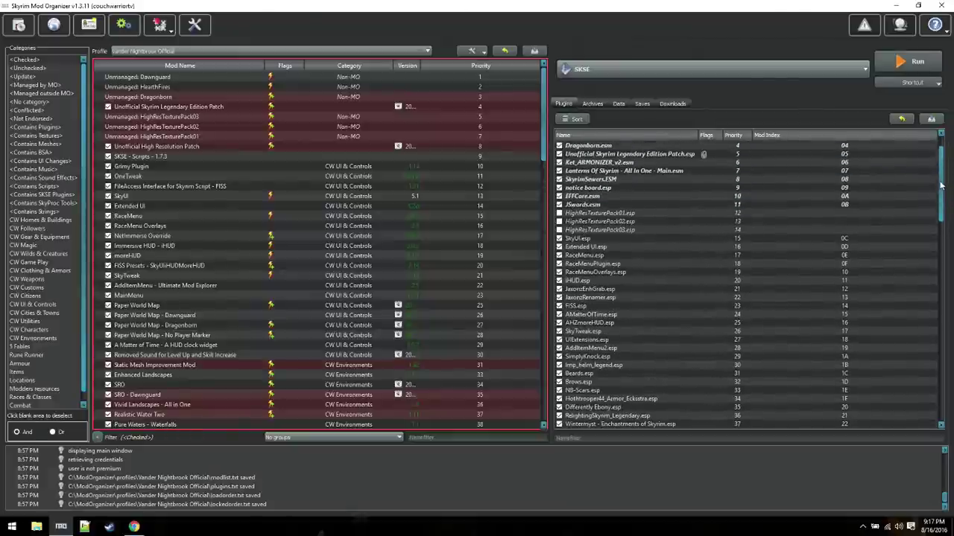
click(545, 136)
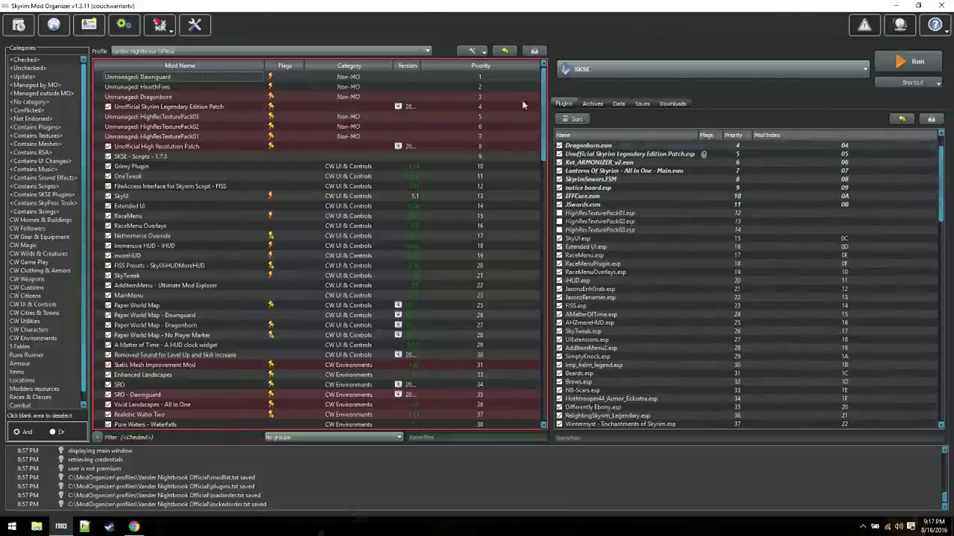
Examine the early utility mods one by one, including Grimy Plugin, OneTweak and FileAccess Interface for Skyrim Script - FISS
click(219, 77)
click(214, 157)
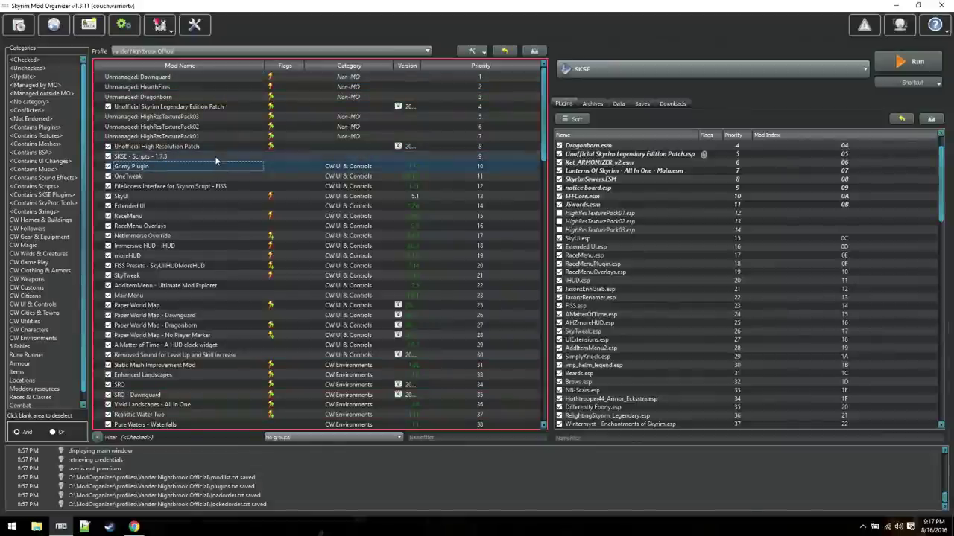
click(214, 154)
click(222, 177)
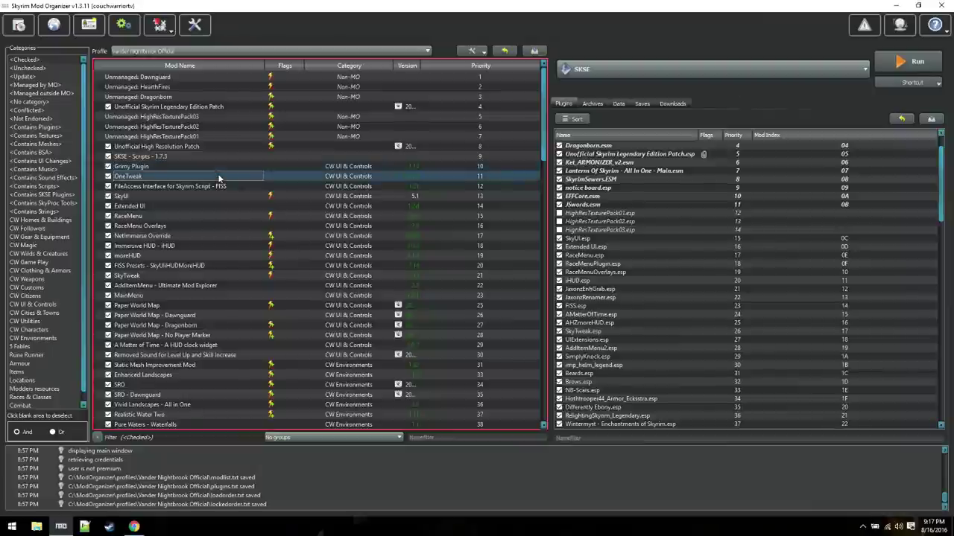
click(224, 187)
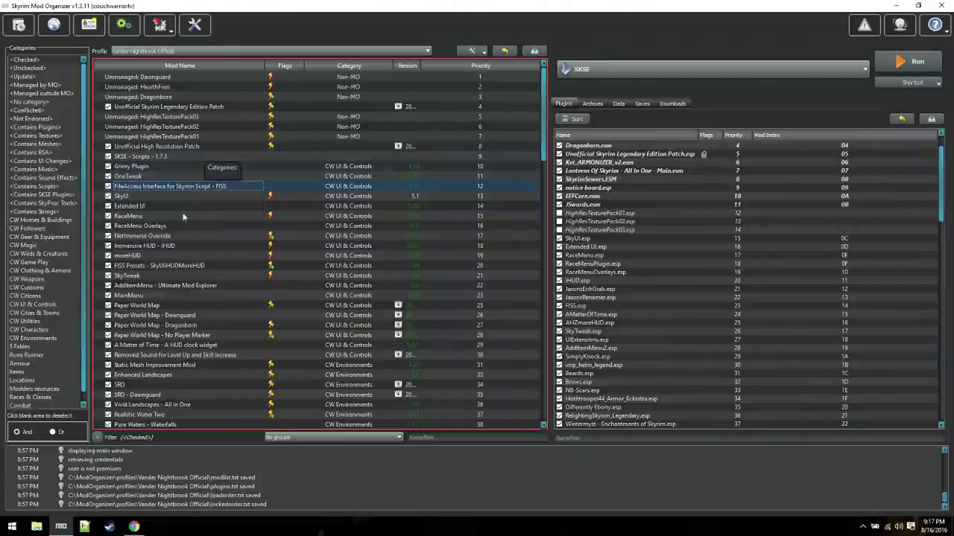
Search for "skyrim boots of speed" in a new Chrome tab and open the Fortify speed enchant - Boots of Nimble Speed page
click(135, 527)
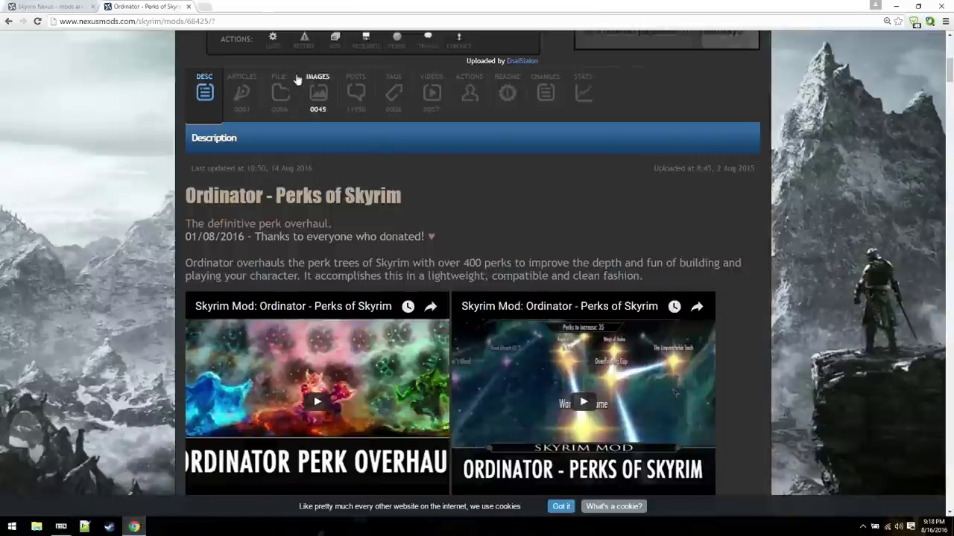
click(208, 9)
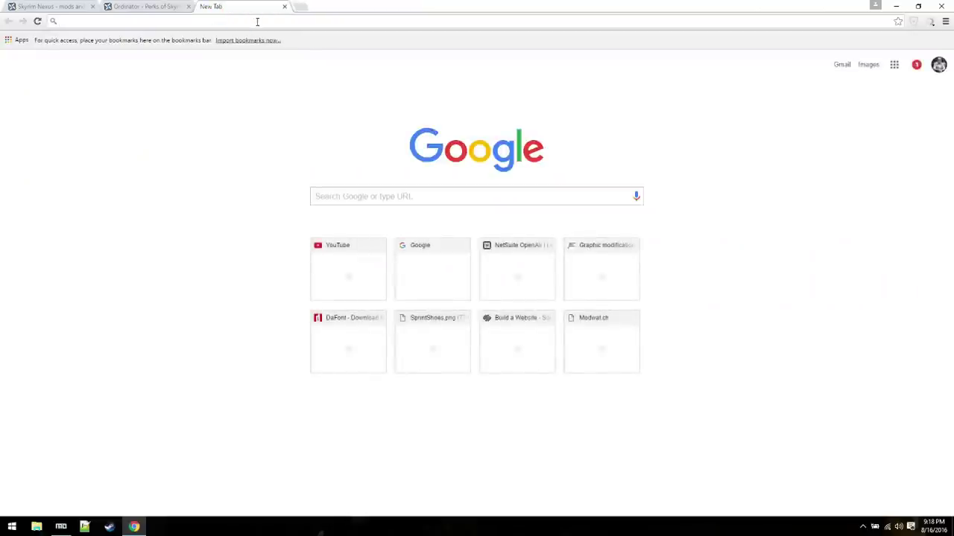
click(388, 203)
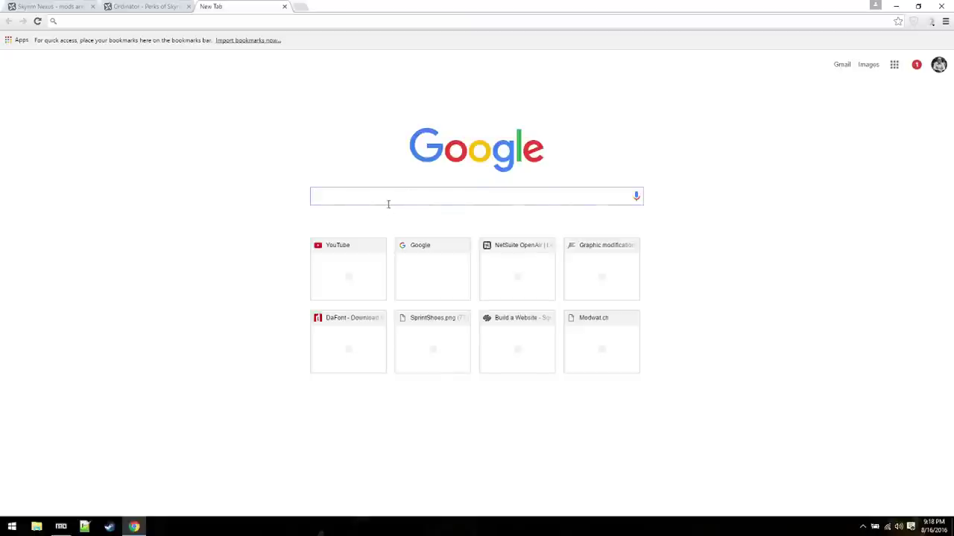
text(skyrim)
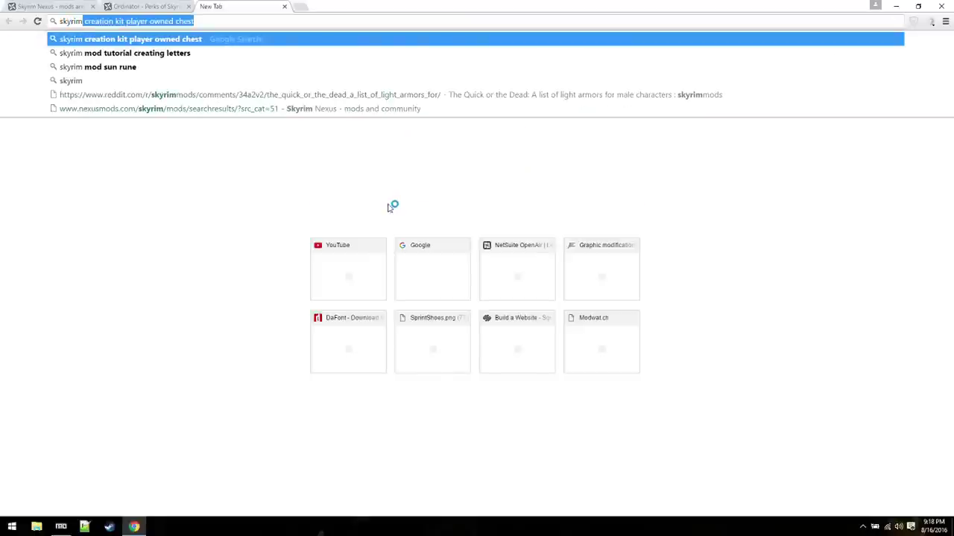
text( boots of speed)
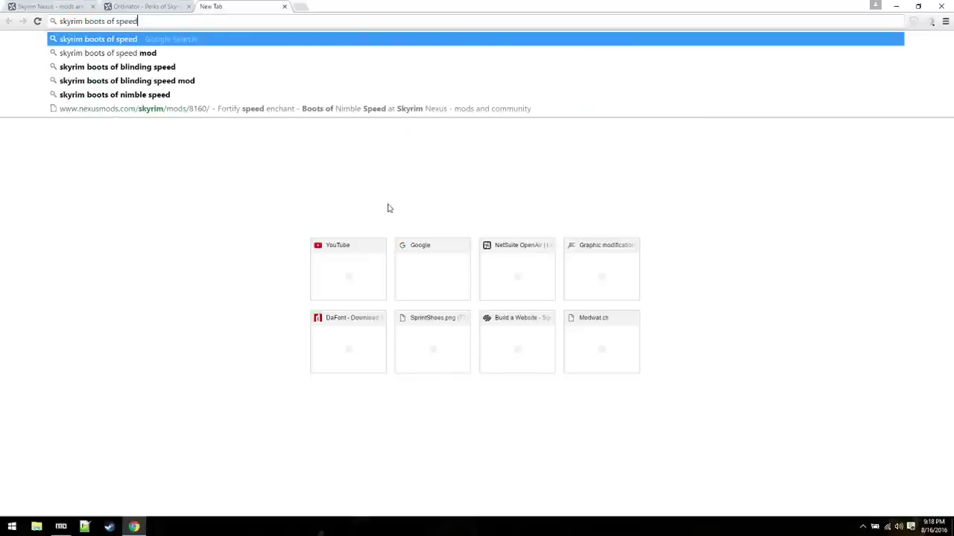
key(Return)
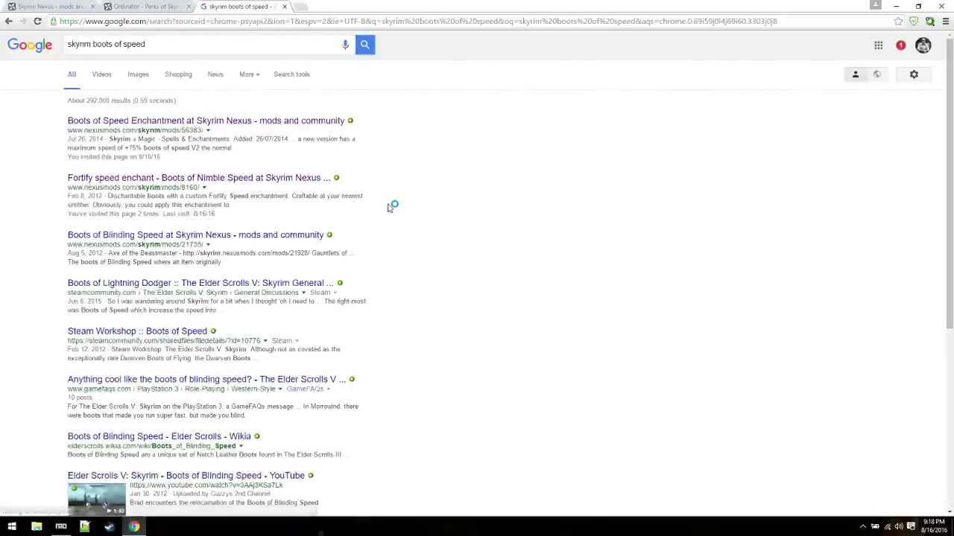
click(130, 120)
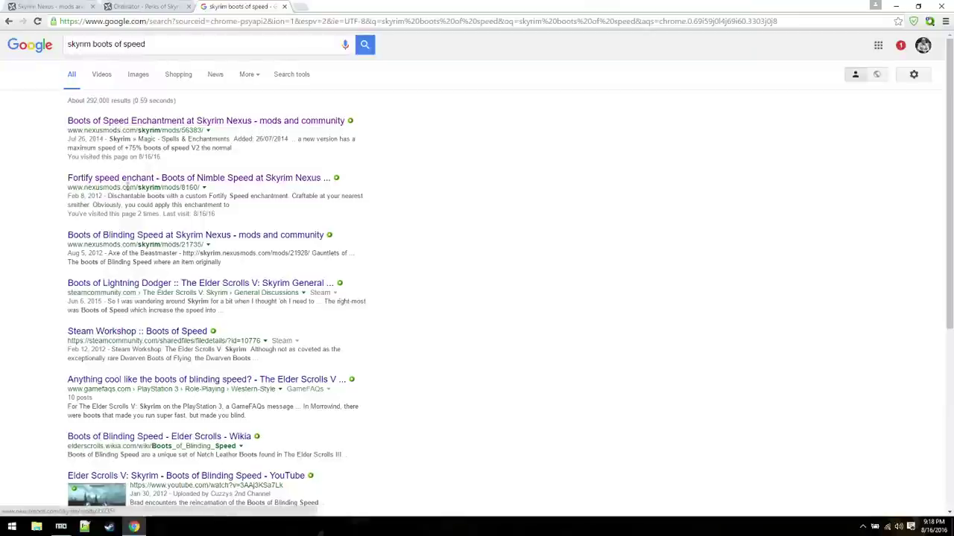
click(128, 186)
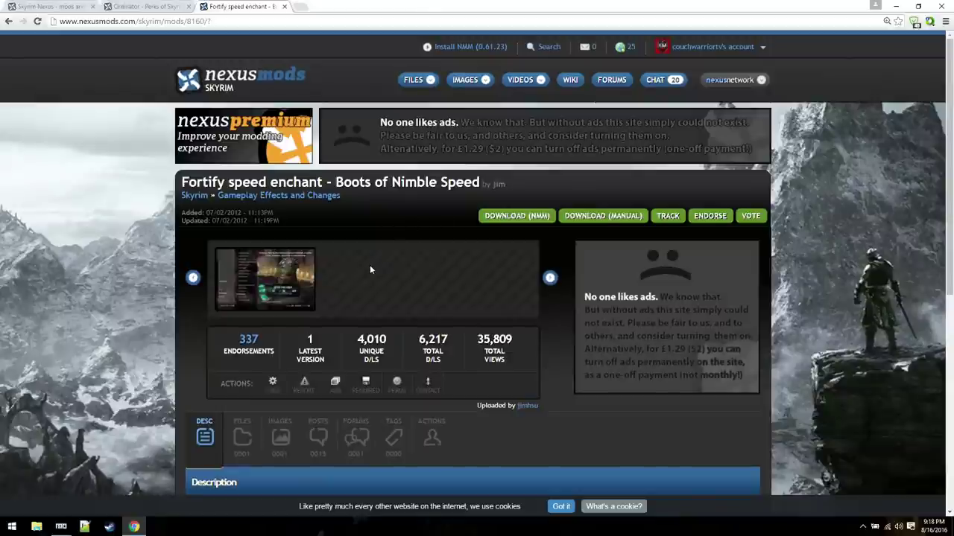
Read the description of the Boots of Nimble Speed mod
scroll(369, 269, down, 3)
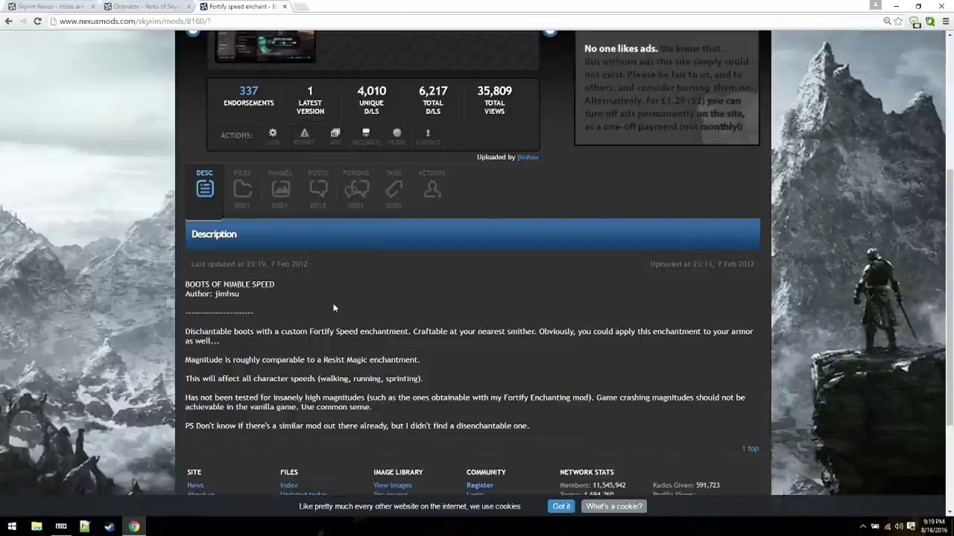
scroll(332, 298, up, 2)
scroll(330, 297, up, 2)
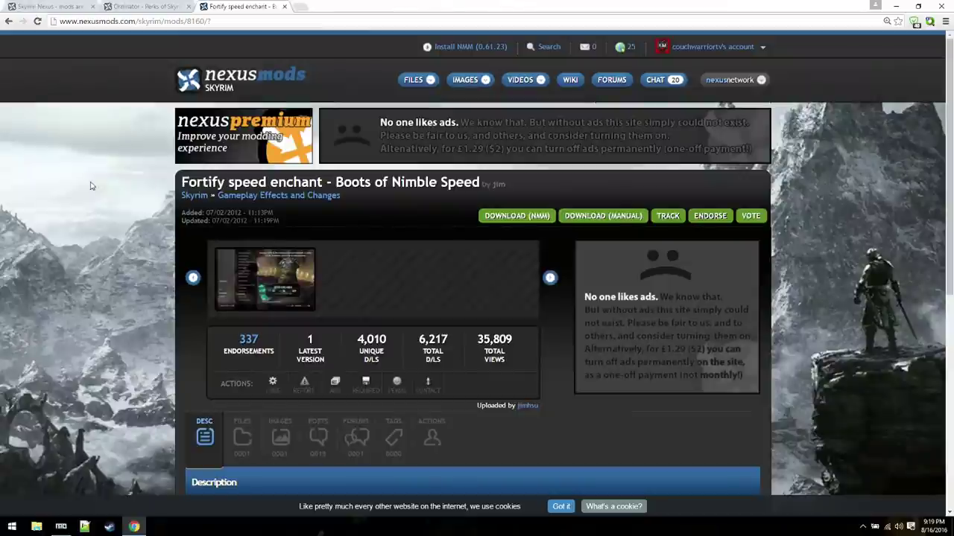
Search for "skytweak" in a new browser tab and open the mod's Skyrim Nexus page
scroll(91, 219, down, 2)
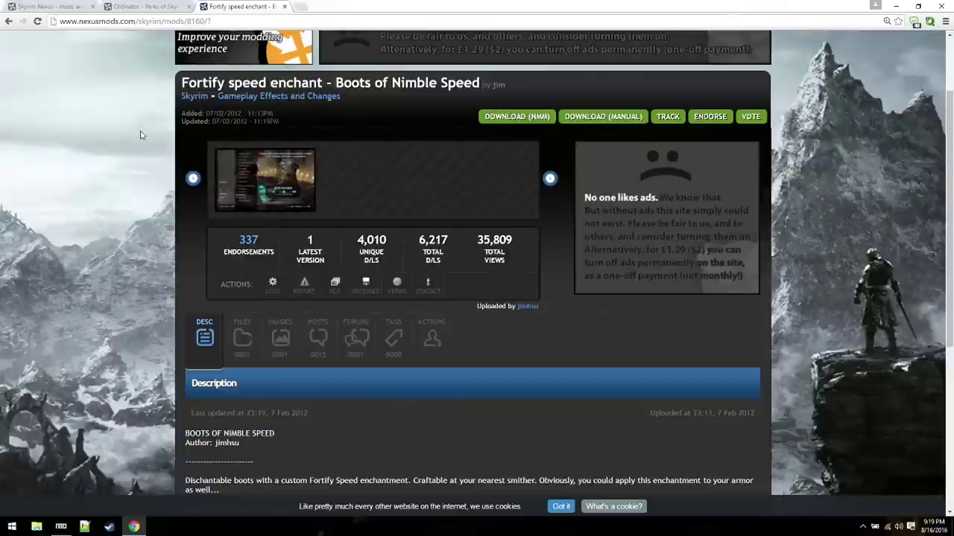
click(300, 7)
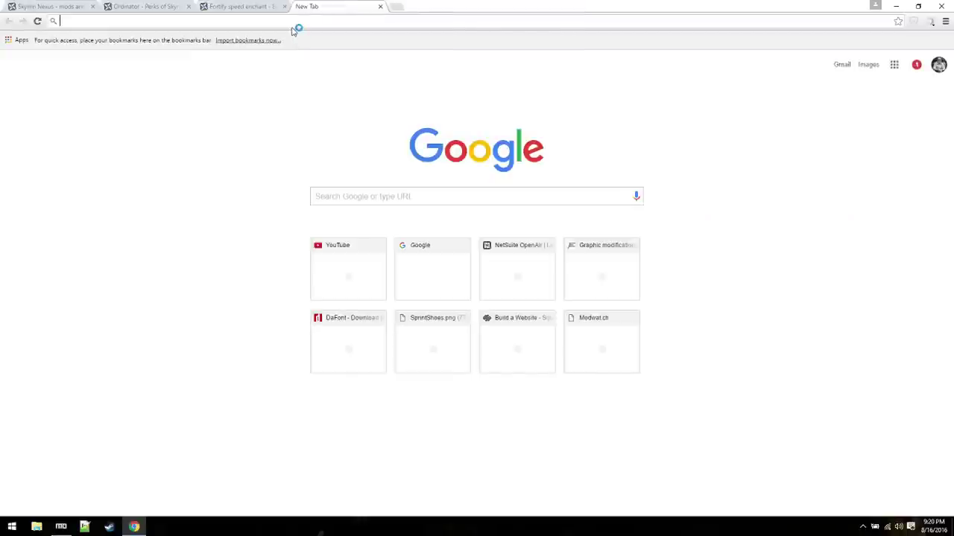
click(328, 197)
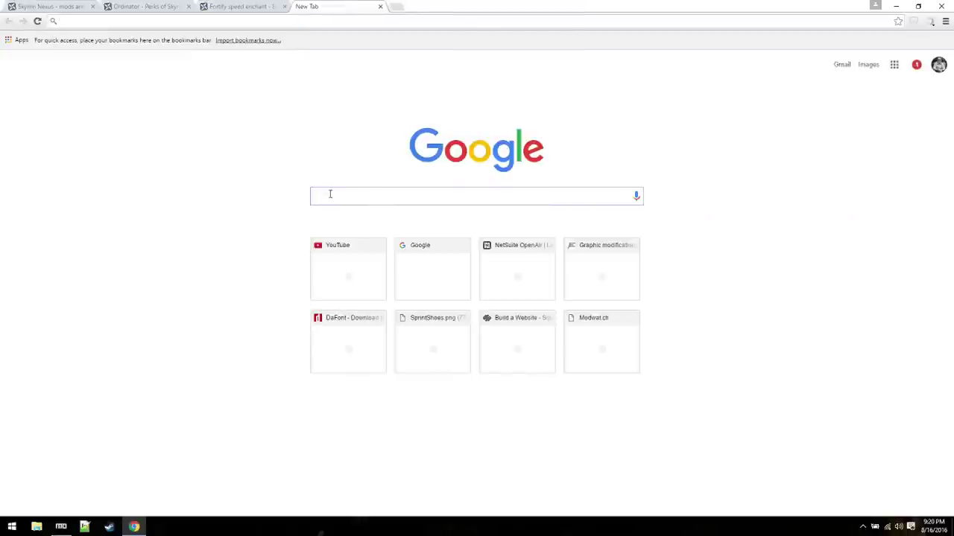
text(sky)
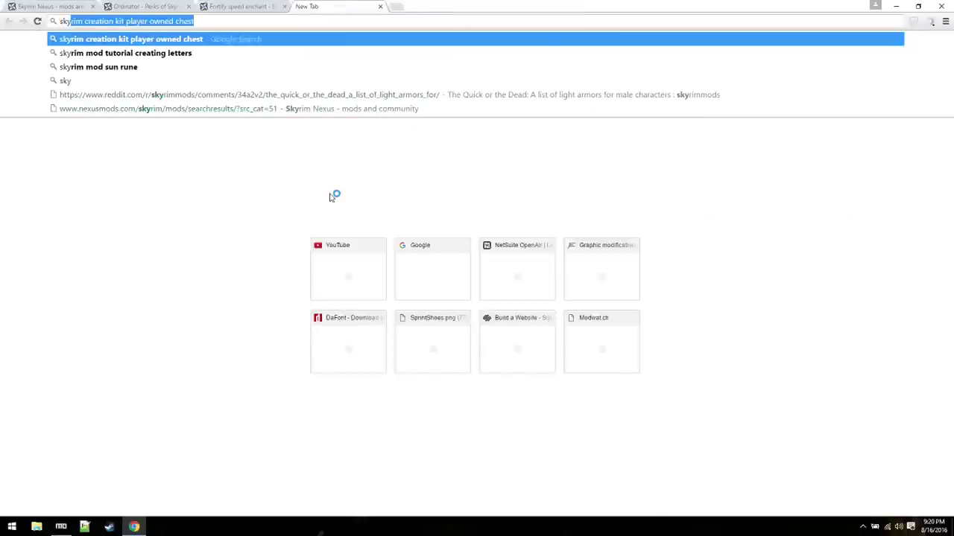
text(tweak)
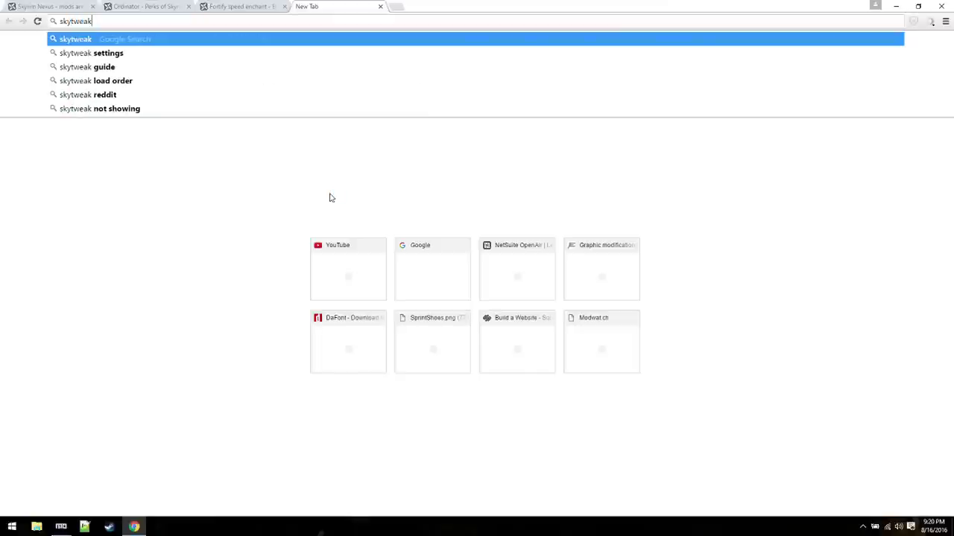
key(Return)
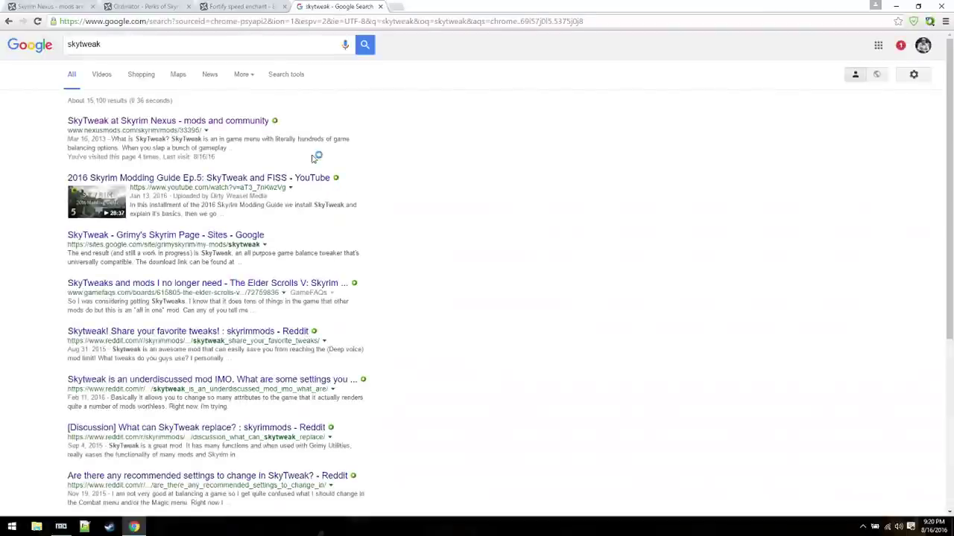
click(160, 124)
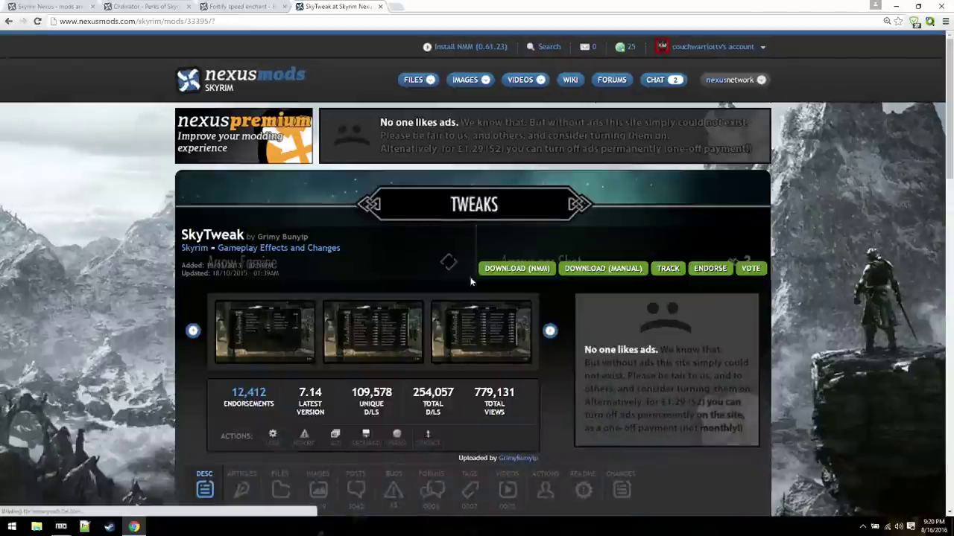
Look over the SkyTweak page, from its header and screenshots to the start of the description
scroll(566, 293, down, 3)
scroll(565, 293, down, 1)
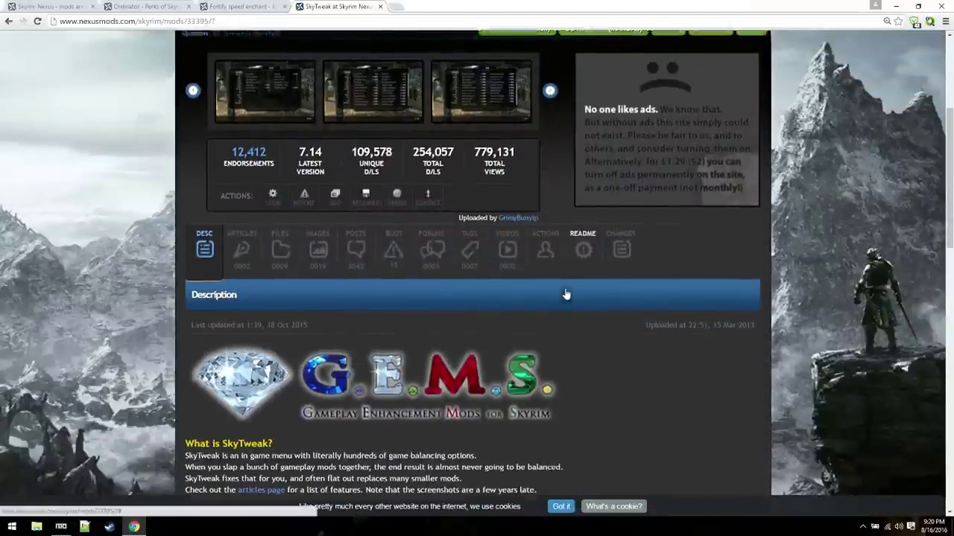
scroll(565, 289, up, 1)
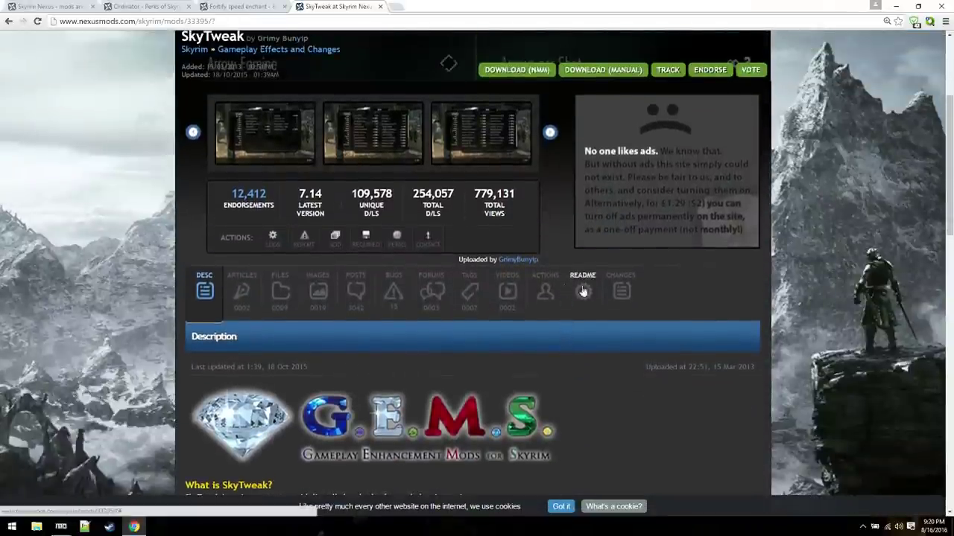
scroll(566, 289, up, 1)
scroll(474, 262, down, 1)
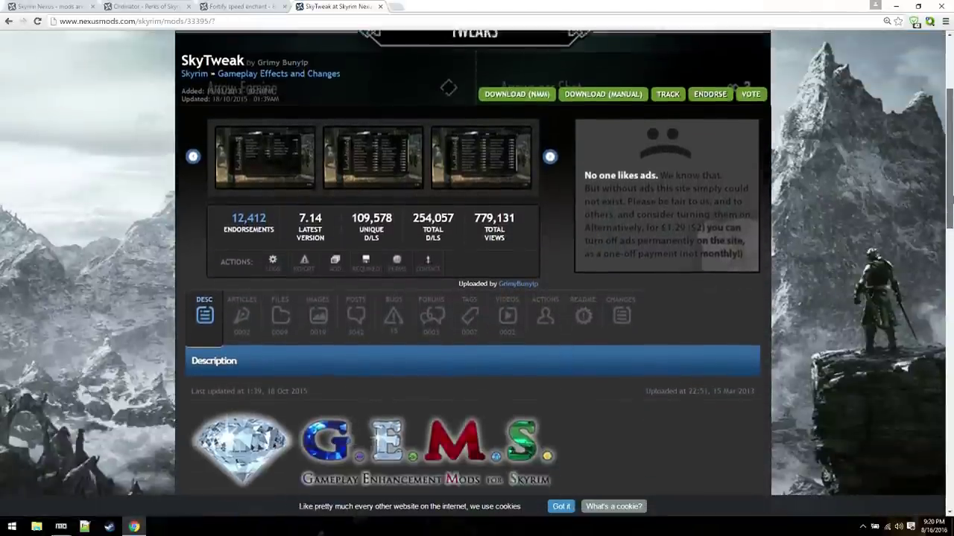
scroll(474, 262, up, 1)
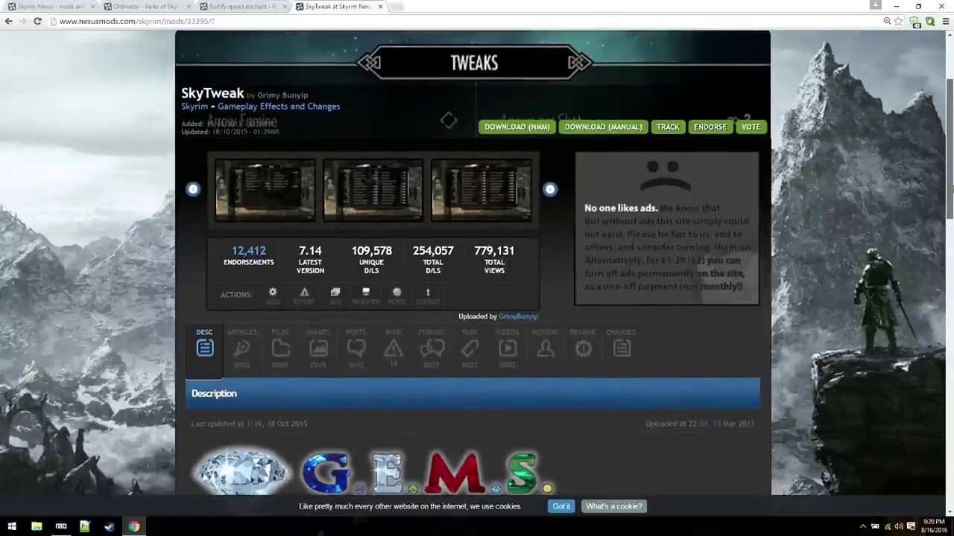
drag(949, 170, 950, 216)
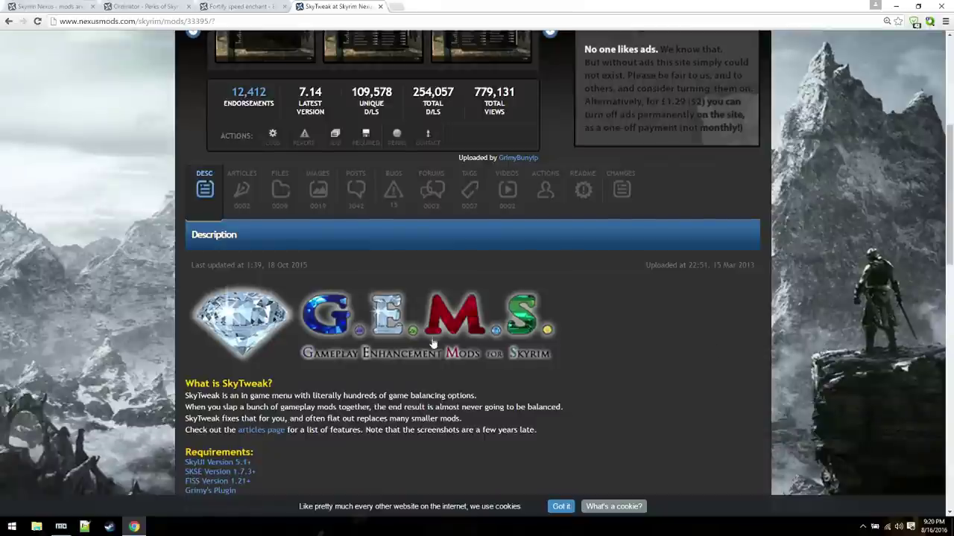
Endorse the SkyTweak mod on its Nexus page
scroll(433, 343, up, 3)
scroll(438, 339, up, 2)
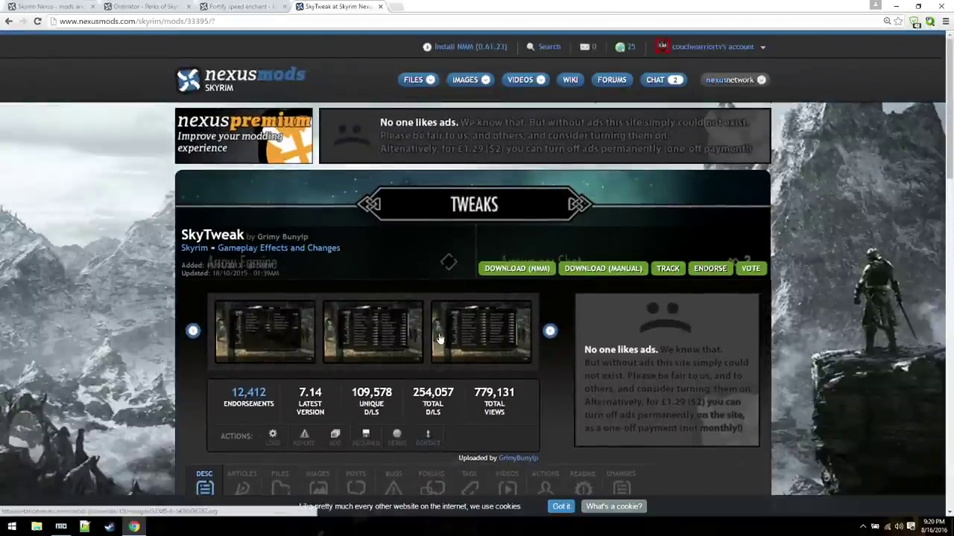
scroll(440, 339, down, 1)
scroll(440, 335, down, 1)
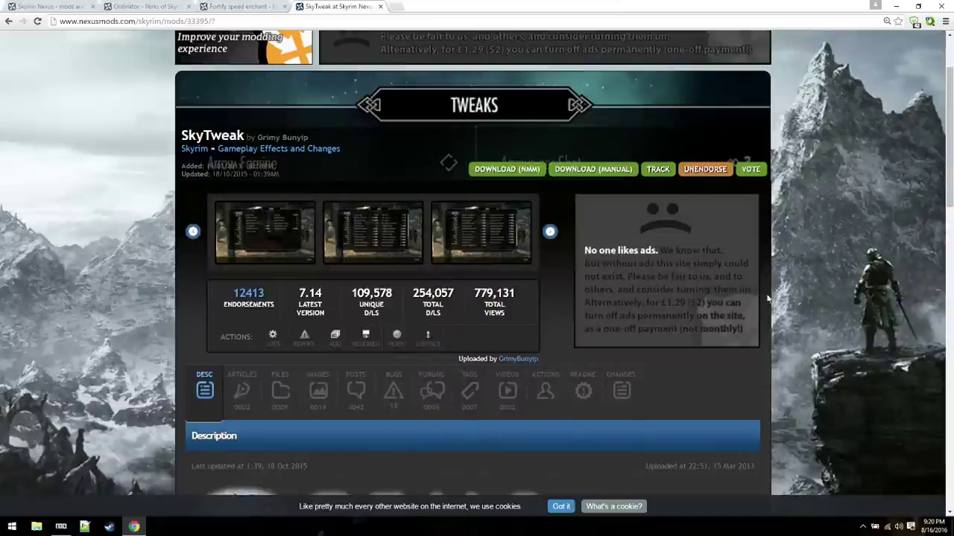
Read the SkyTweak description, including what the mod does, its requirements and its use of FISS
scroll(601, 404, down, 3)
scroll(601, 391, down, 4)
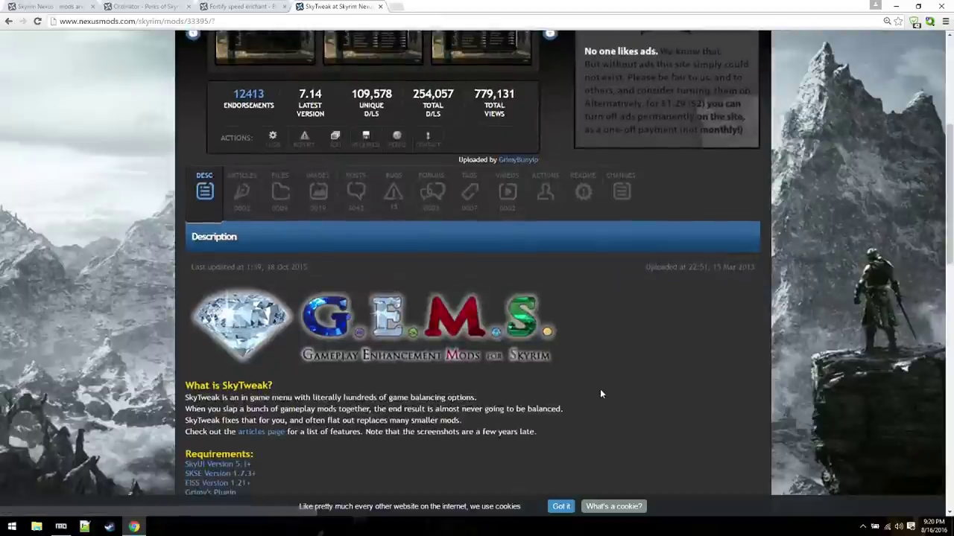
scroll(600, 379, up, 3)
scroll(601, 382, up, 4)
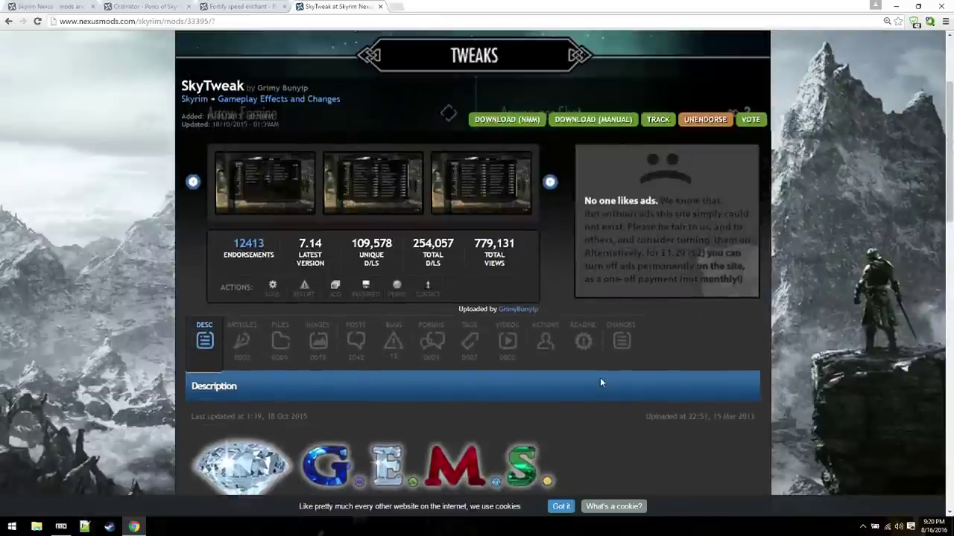
scroll(601, 384, down, 5)
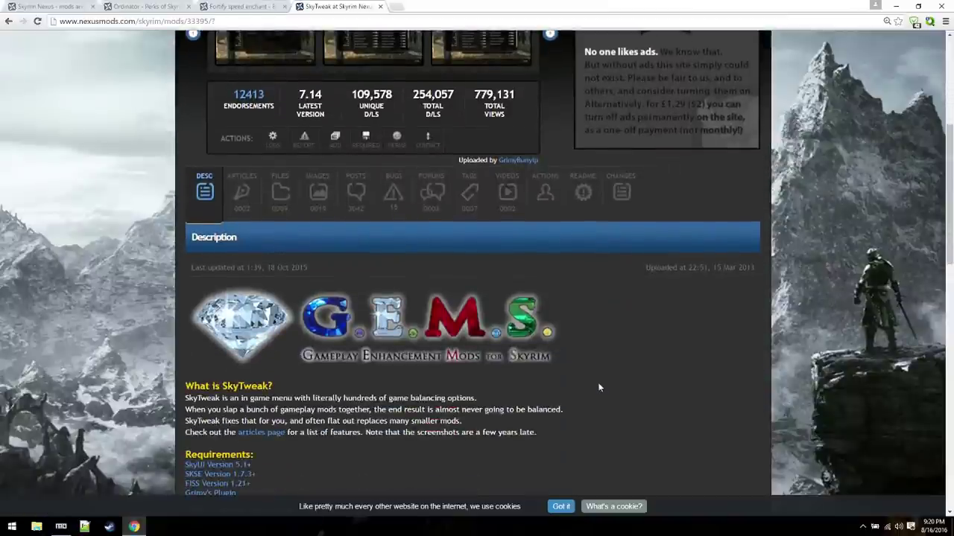
scroll(598, 382, down, 2)
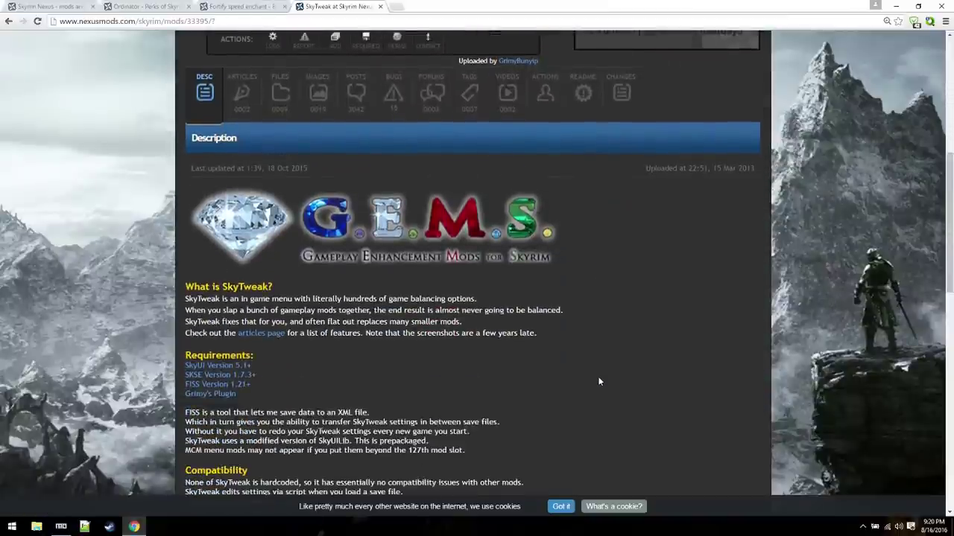
scroll(598, 381, up, 2)
scroll(598, 381, up, 1)
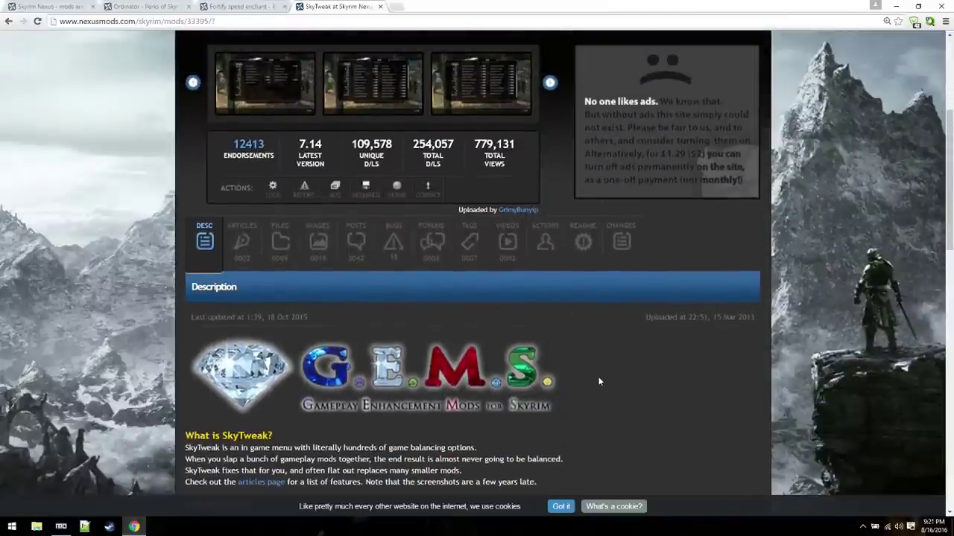
scroll(598, 381, up, 5)
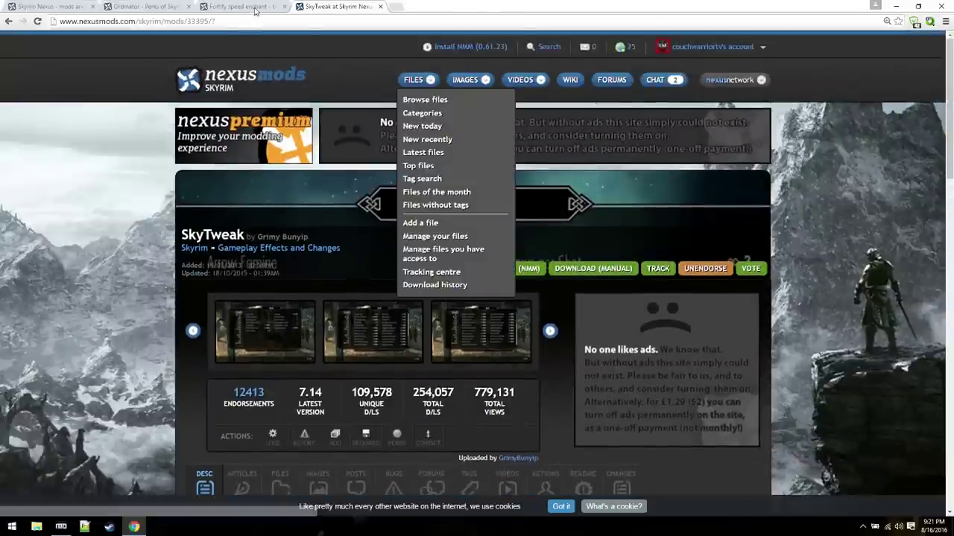
Close the Boots of Nimble Speed page and return to the Ordinator - Perks of Skyrim page
click(256, 7)
click(284, 6)
click(155, 7)
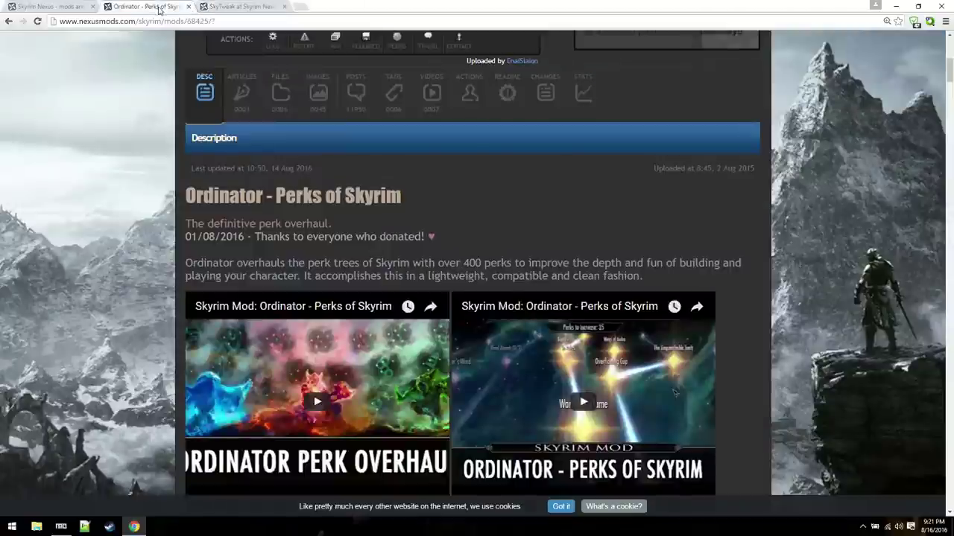
Endorse Ordinator - Perks of Skyrim and dismiss the request to donate to the mod author
scroll(462, 276, up, 5)
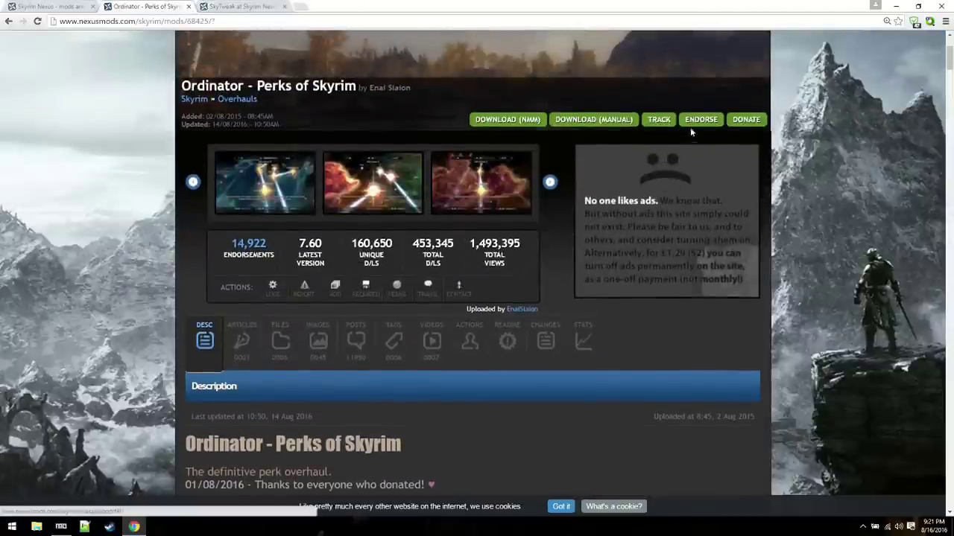
click(698, 121)
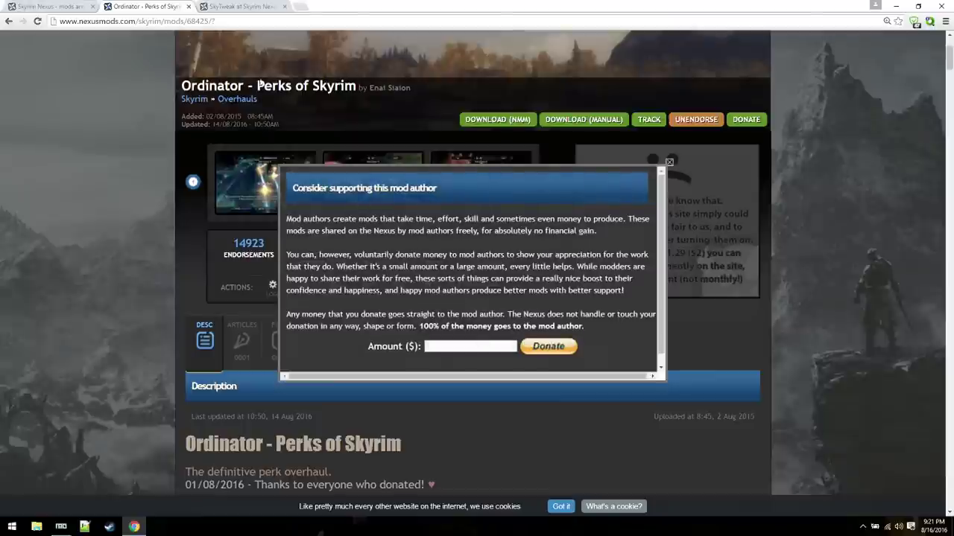
click(669, 162)
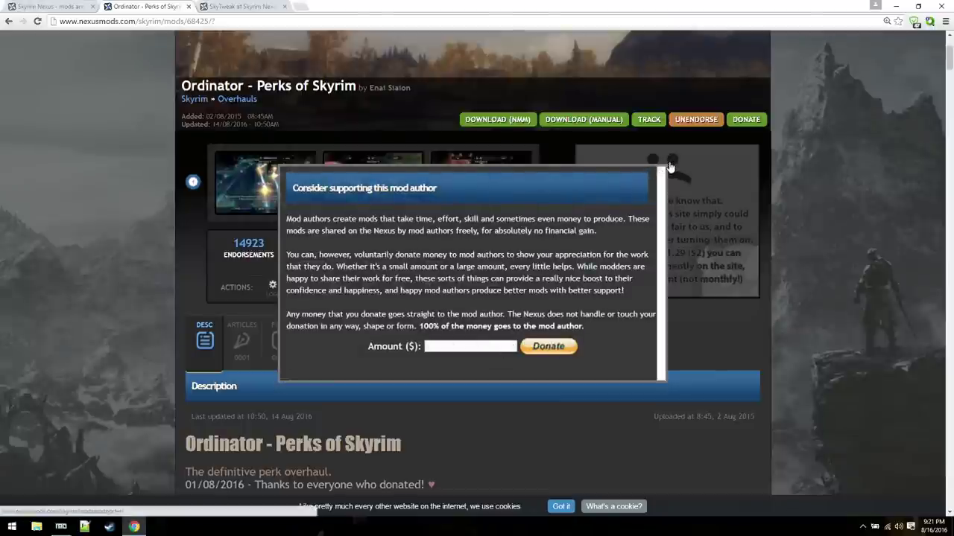
Look over the header, screenshots and download statistics of the Ordinator page
scroll(655, 362, down, 3)
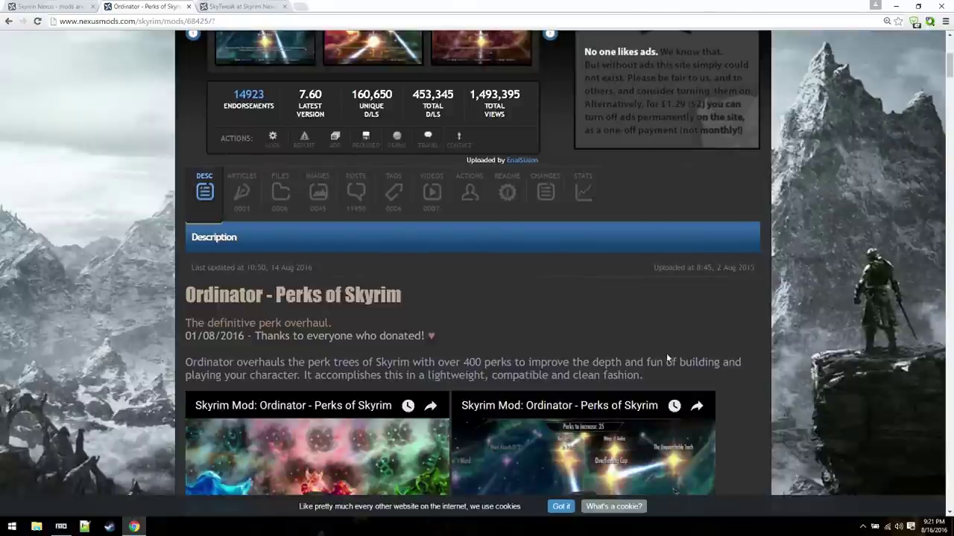
scroll(732, 347, up, 2)
scroll(733, 346, up, 2)
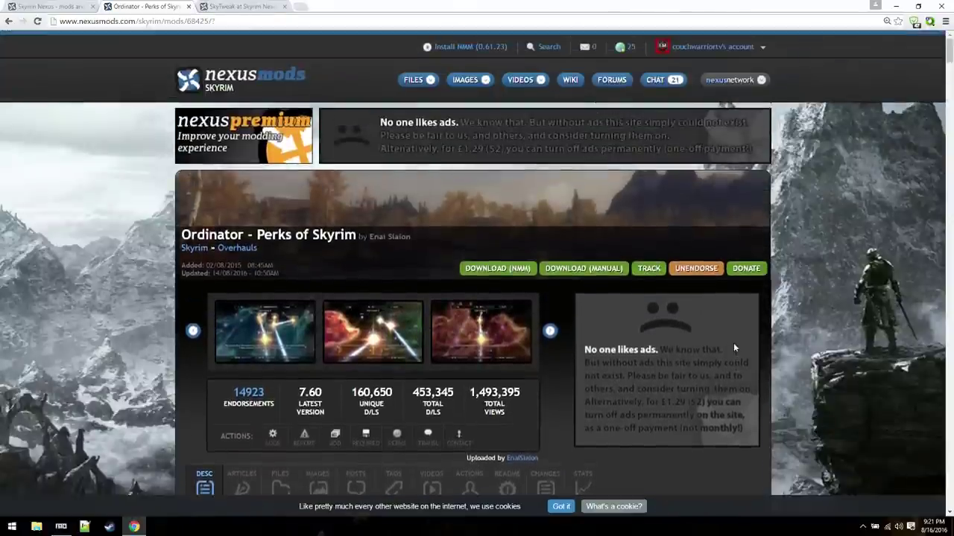
scroll(735, 347, down, 2)
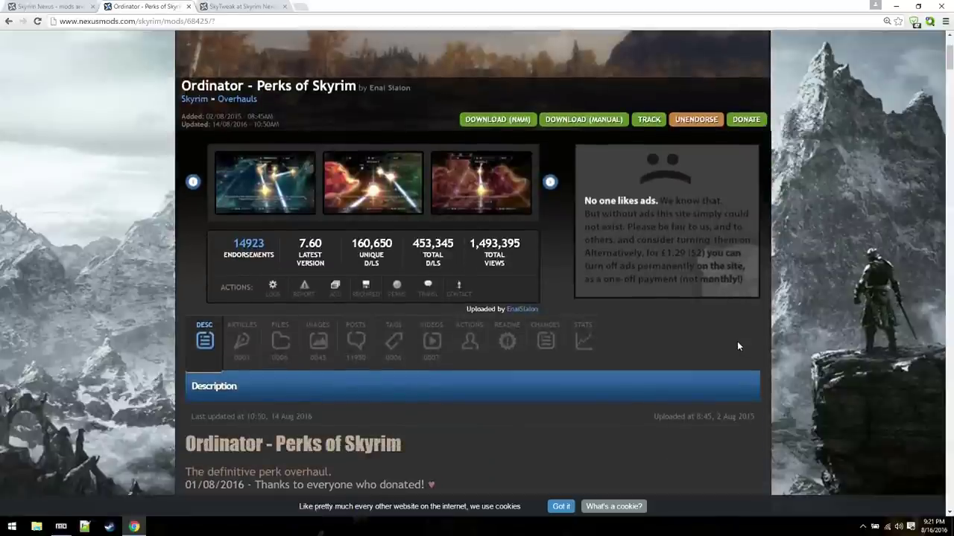
scroll(753, 328, up, 1)
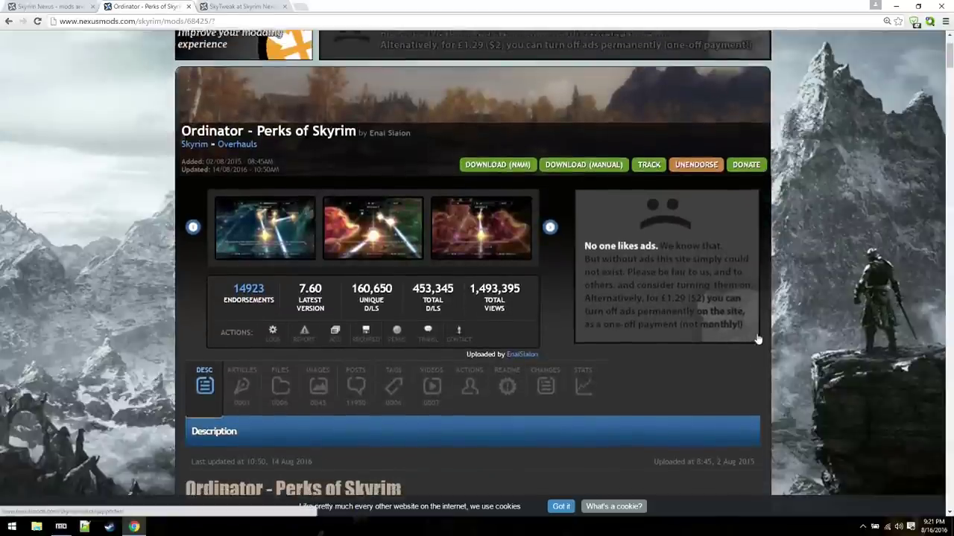
scroll(754, 329, down, 1)
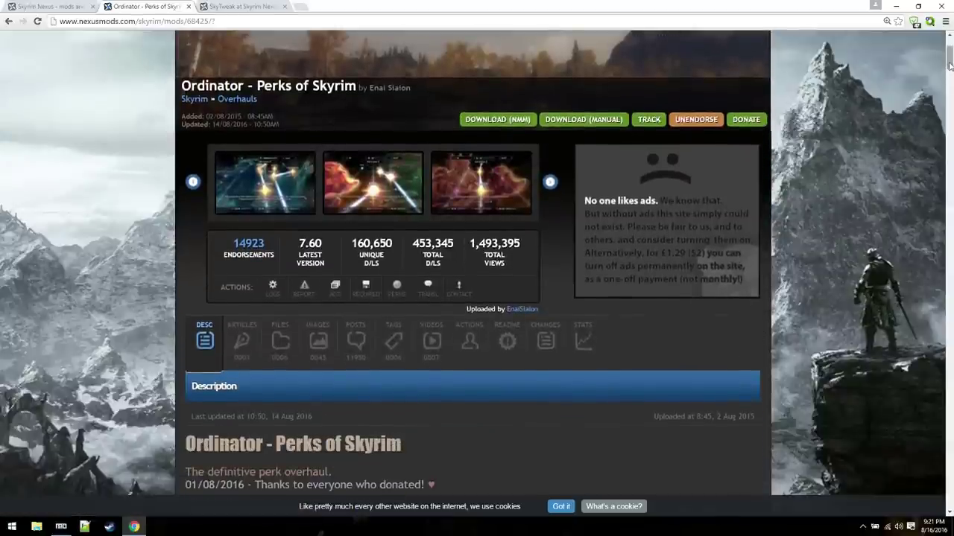
scroll(949, 61, up, 2)
scroll(949, 61, down, 2)
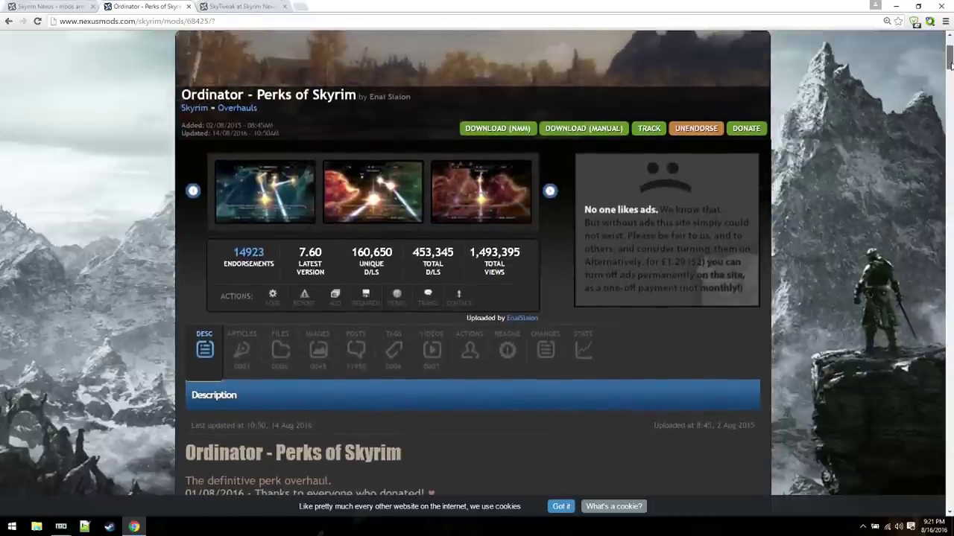
Examine Ordinator's description, feature list and Alchemy perk tree
scroll(949, 67, down, 4)
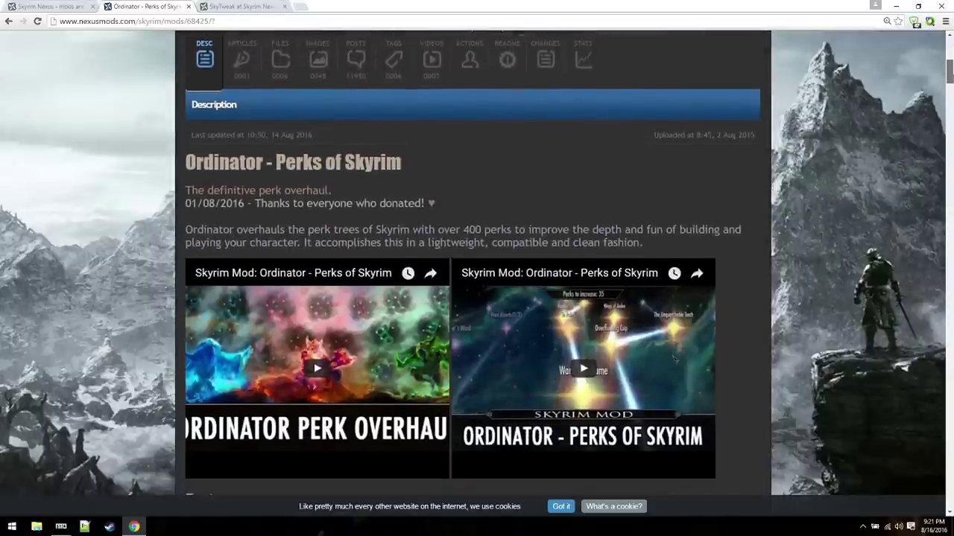
scroll(950, 67, up, 1)
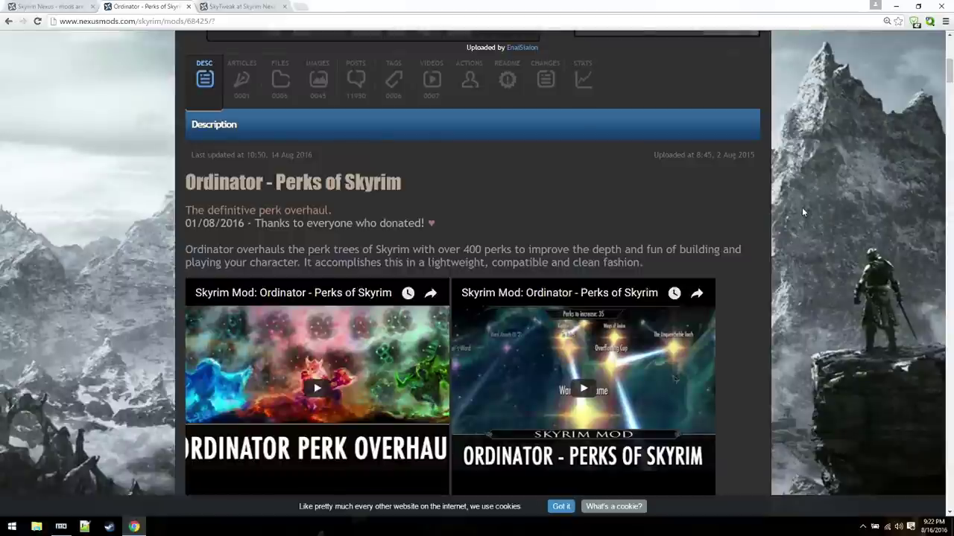
scroll(414, 210, down, 1)
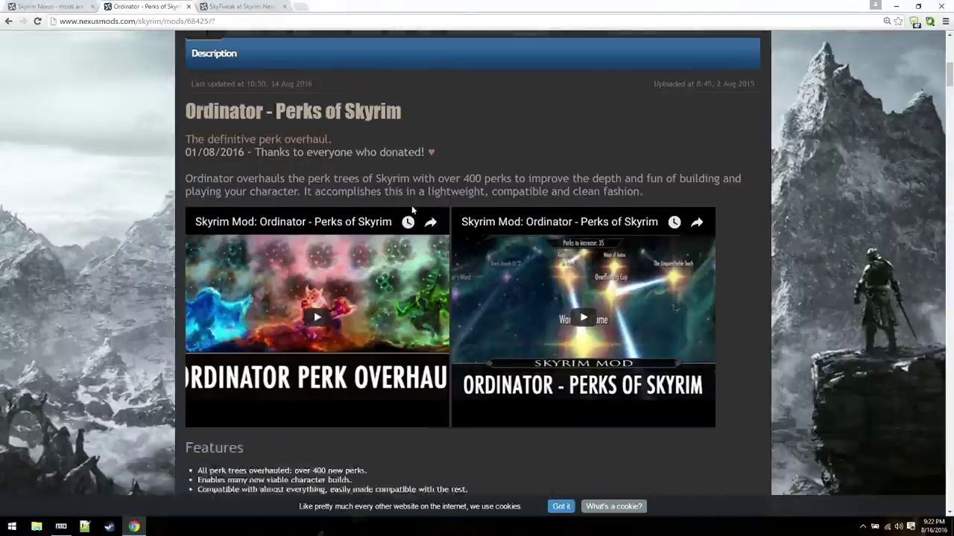
scroll(412, 210, down, 5)
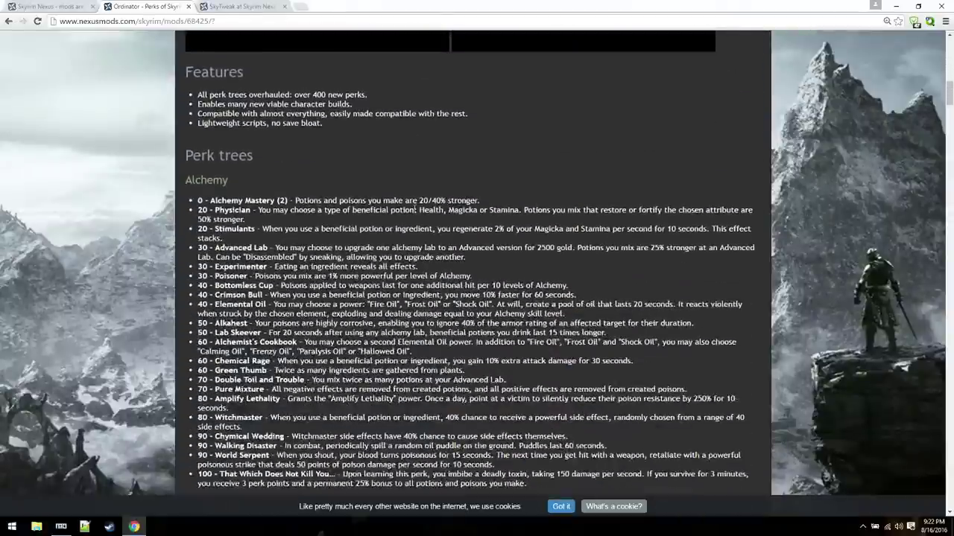
scroll(415, 210, down, 2)
scroll(414, 209, up, 4)
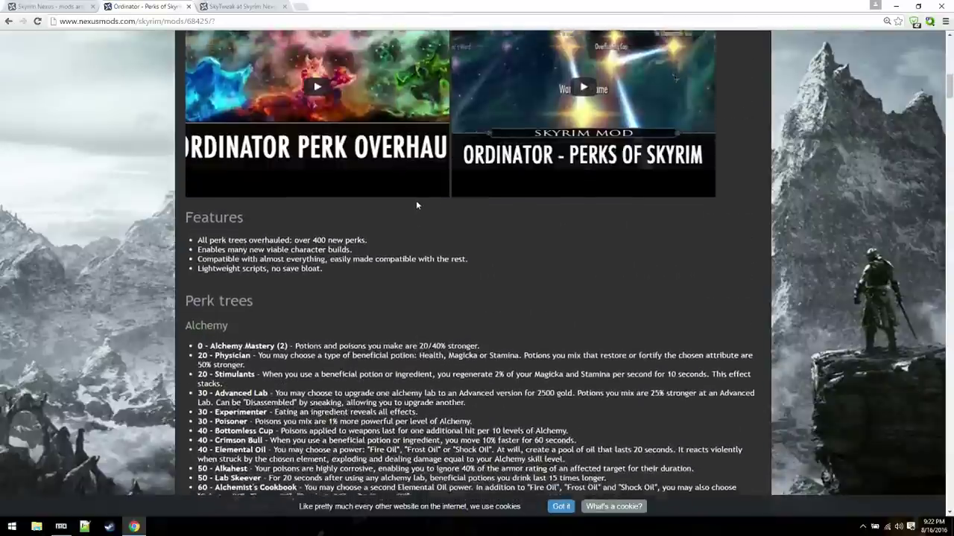
Review Ordinator's introduction, videos, features and first Alchemy perks again, ending at the page's endorsement and download statistics
scroll(439, 247, up, 4)
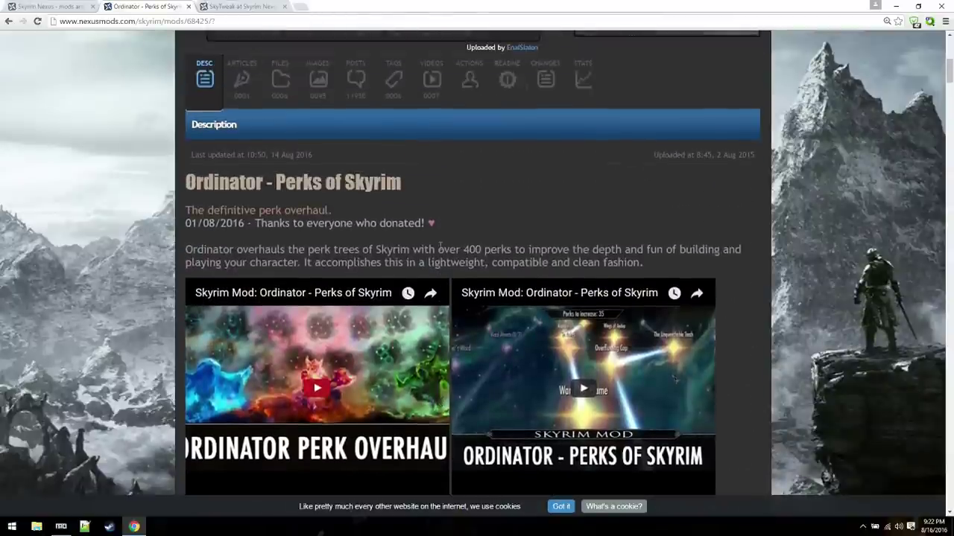
scroll(441, 246, up, 1)
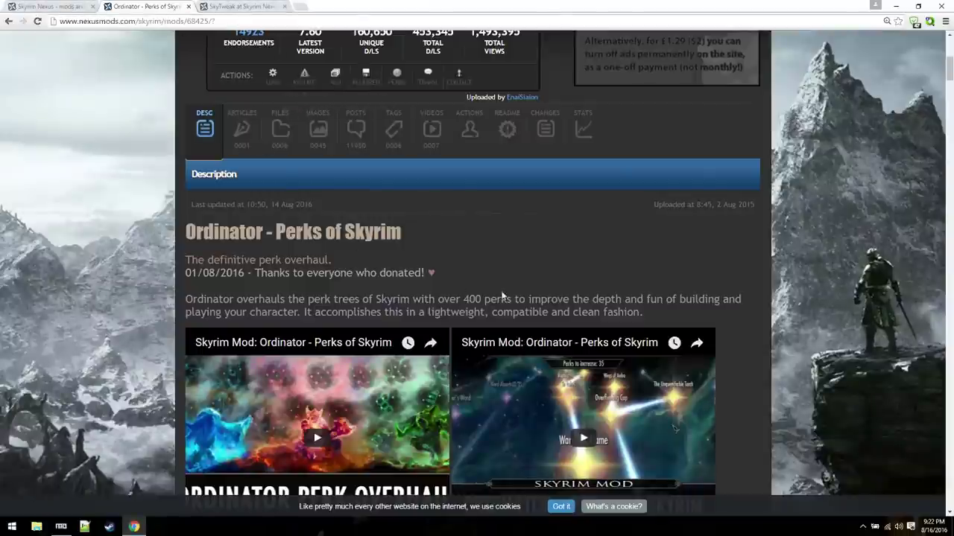
scroll(533, 288, down, 1)
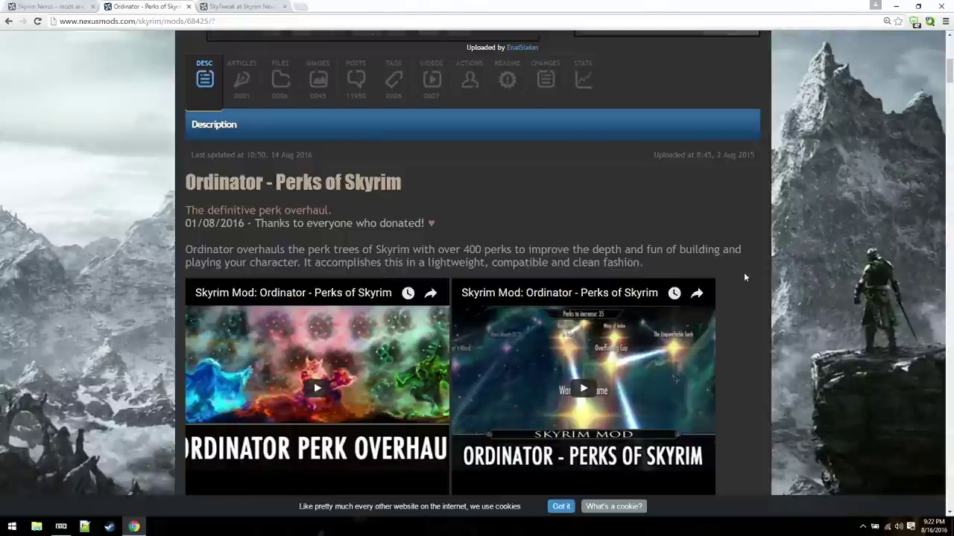
scroll(743, 278, down, 2)
scroll(744, 277, down, 2)
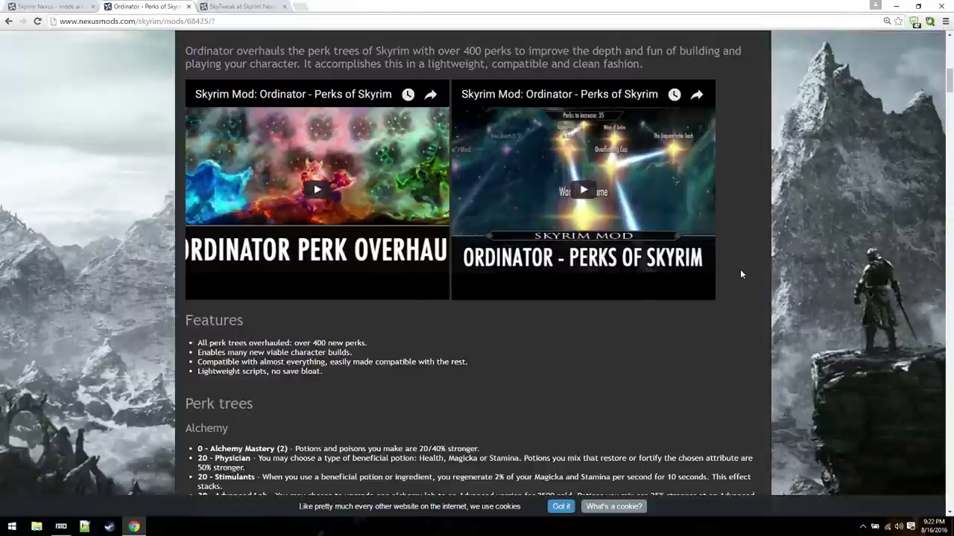
scroll(743, 276, down, 2)
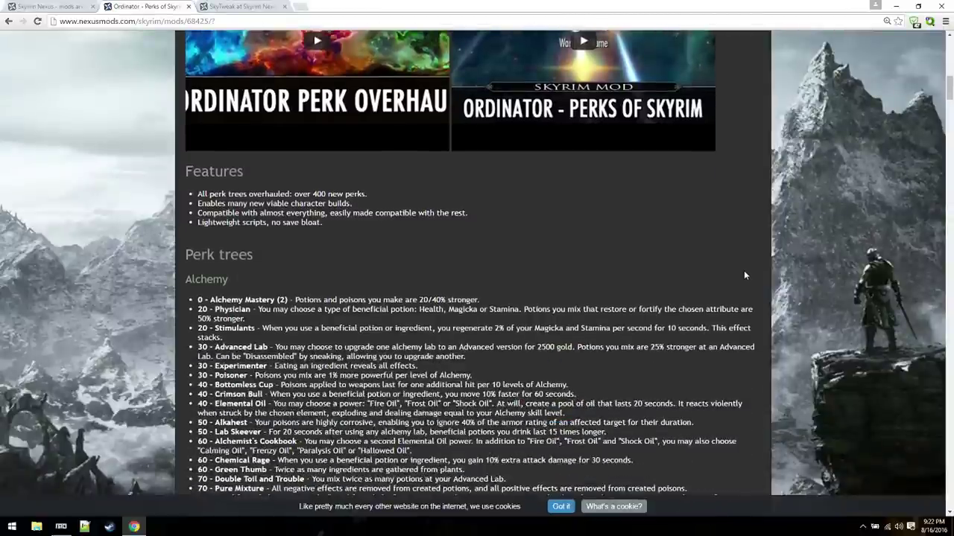
scroll(740, 277, up, 3)
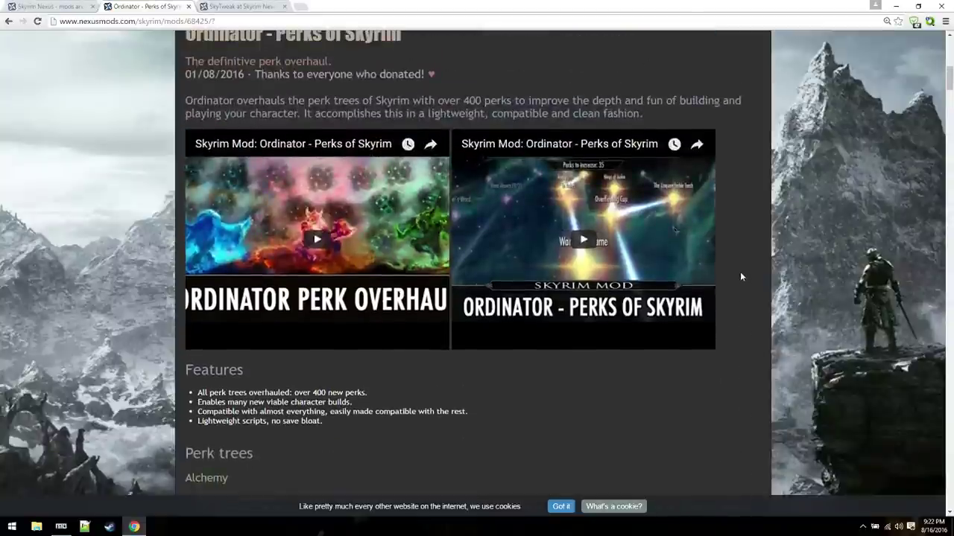
scroll(739, 276, up, 1)
scroll(740, 276, up, 3)
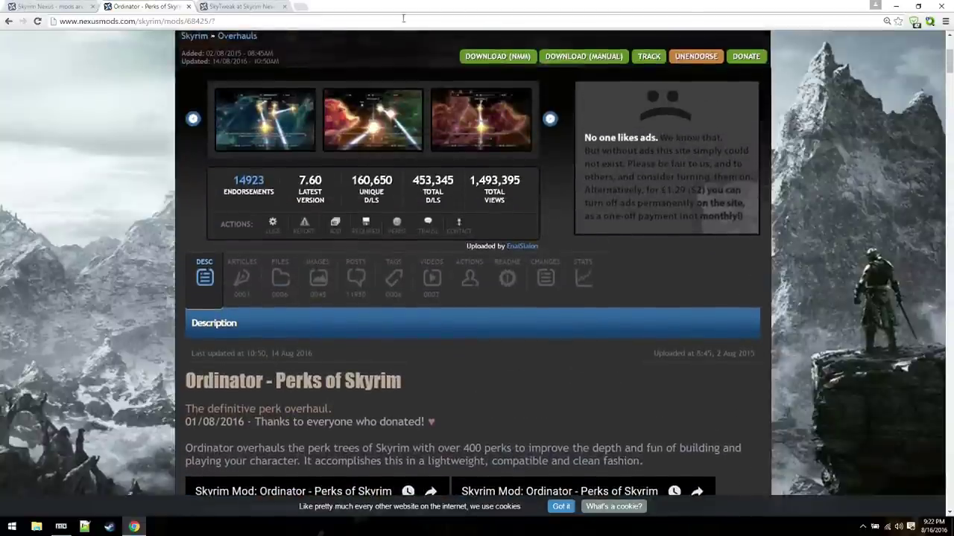
Open charactercrusade.com/vander in a new browser tab
click(301, 7)
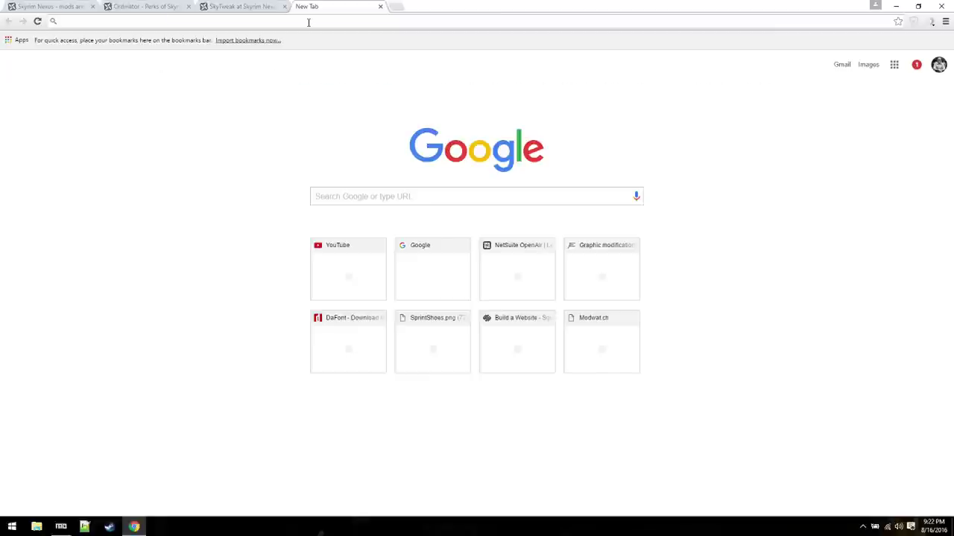
text(van)
key(Return)
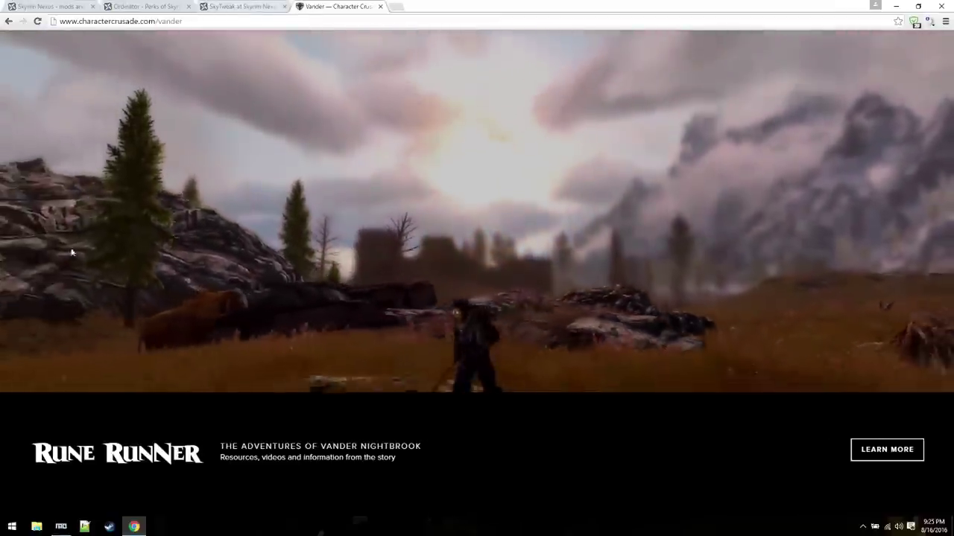
Switch to Mod Organizer and view the available profiles, keeping Vander Nightbrook Official selected
click(63, 527)
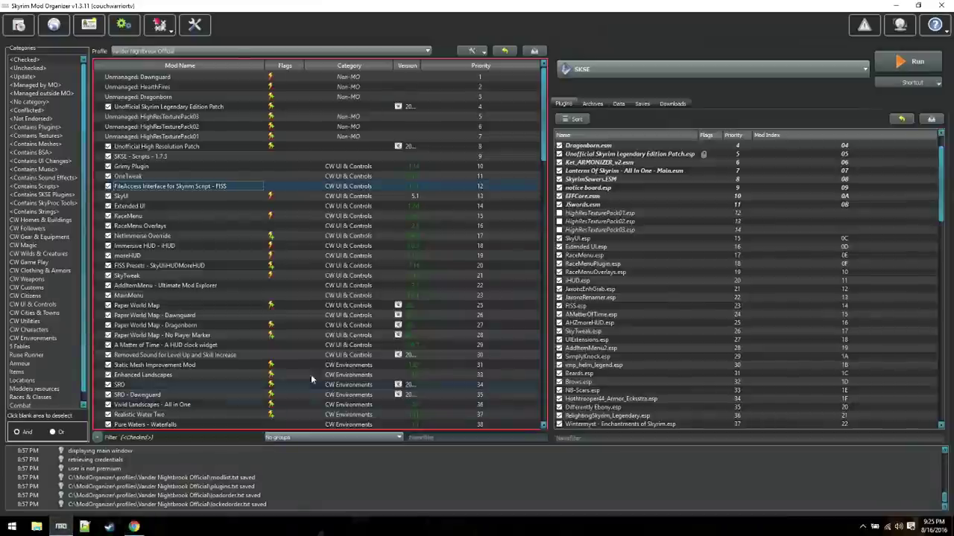
mouse_move(545, 147)
mouse_down()
mouse_move(544, 179)
mouse_move(545, 142)
mouse_up()
click(428, 53)
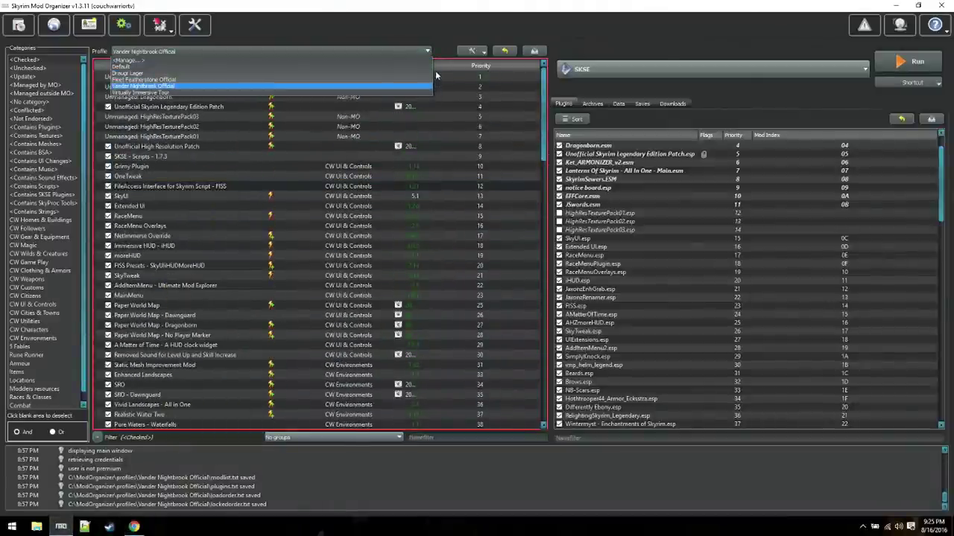
click(420, 32)
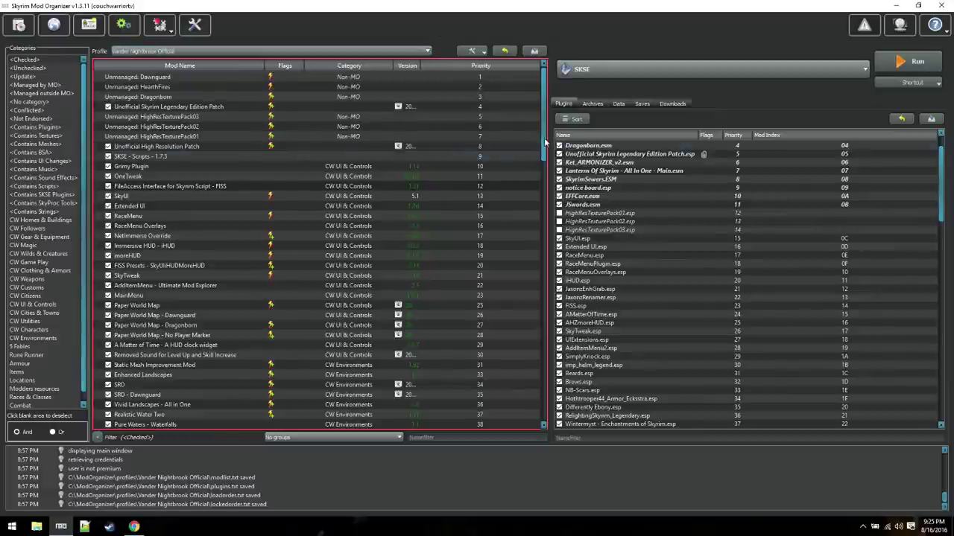
Look through the checked mods of the Vander Nightbrook Official profile in priority order
drag(543, 142, 545, 165)
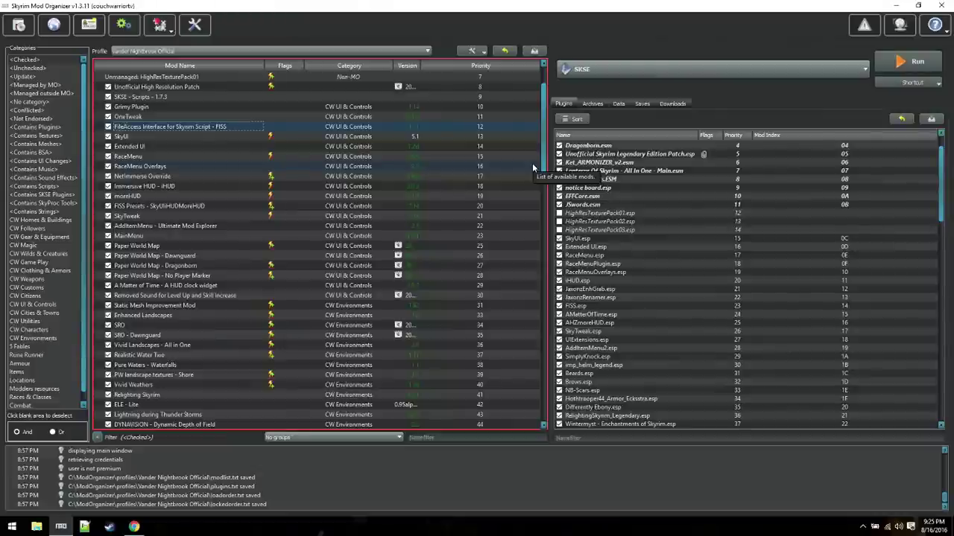
scroll(546, 140, up, 2)
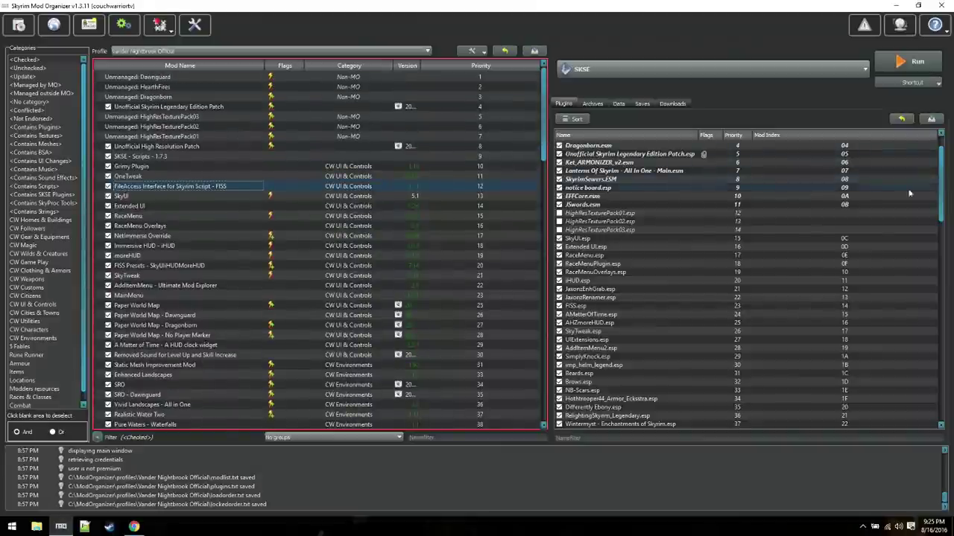
mouse_move(935, 193)
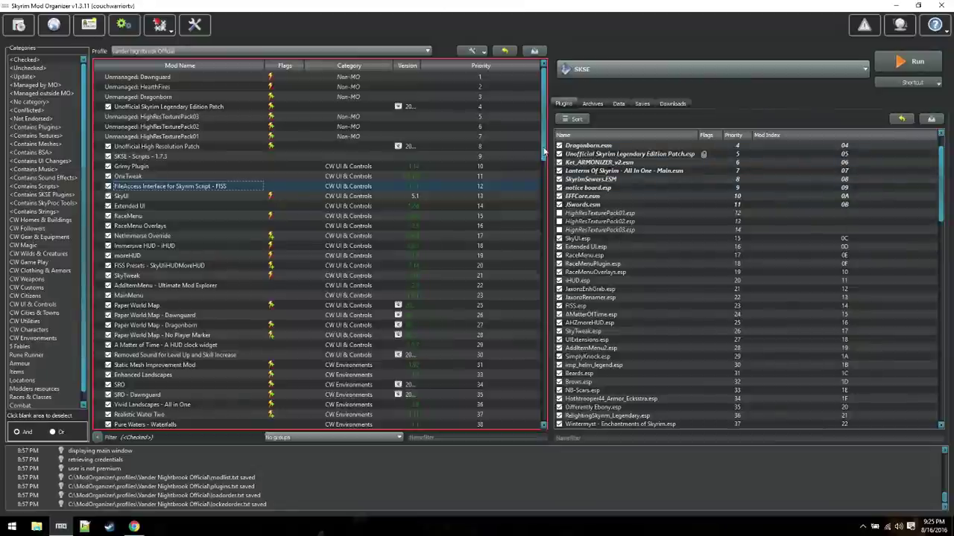
drag(544, 153, 544, 418)
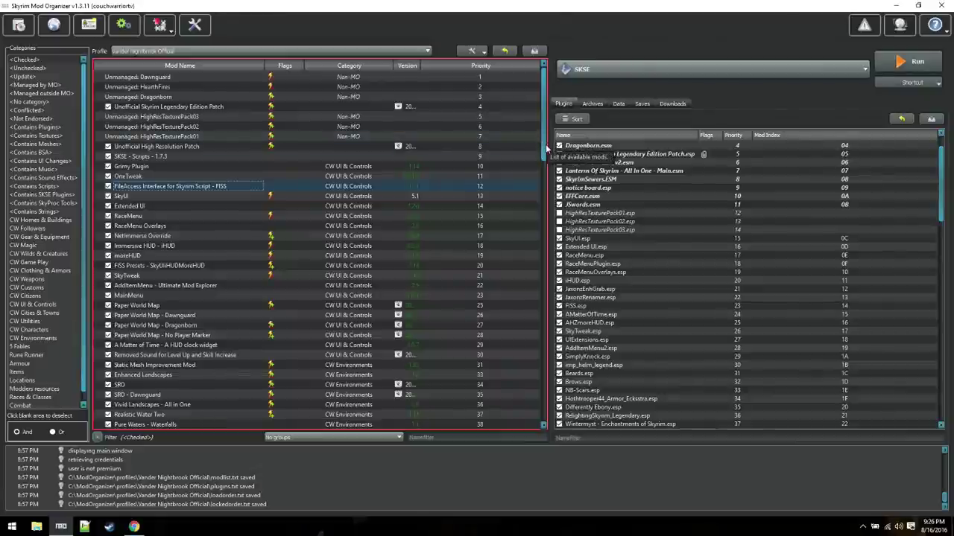
drag(546, 152, 546, 176)
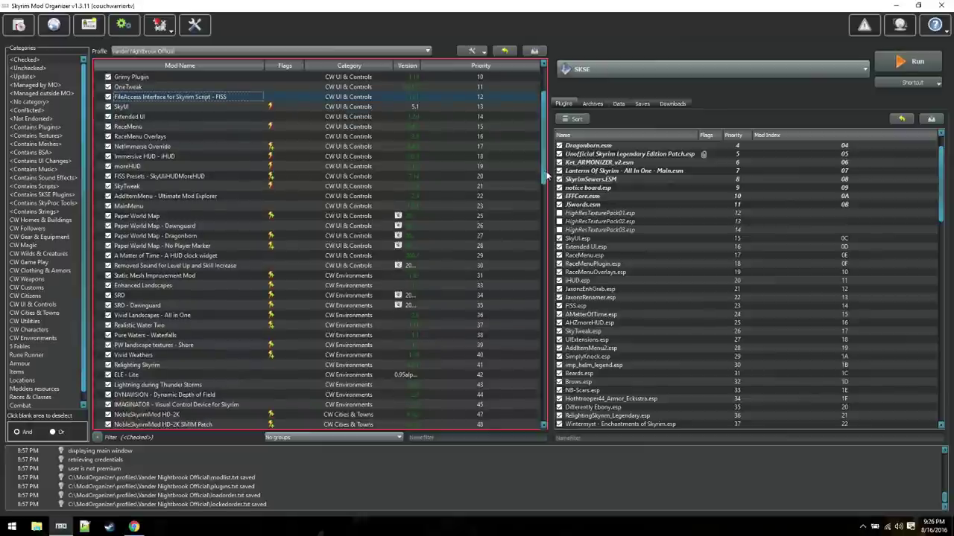
Filter the mod list by the Rune Runner category and look over its mods
click(27, 355)
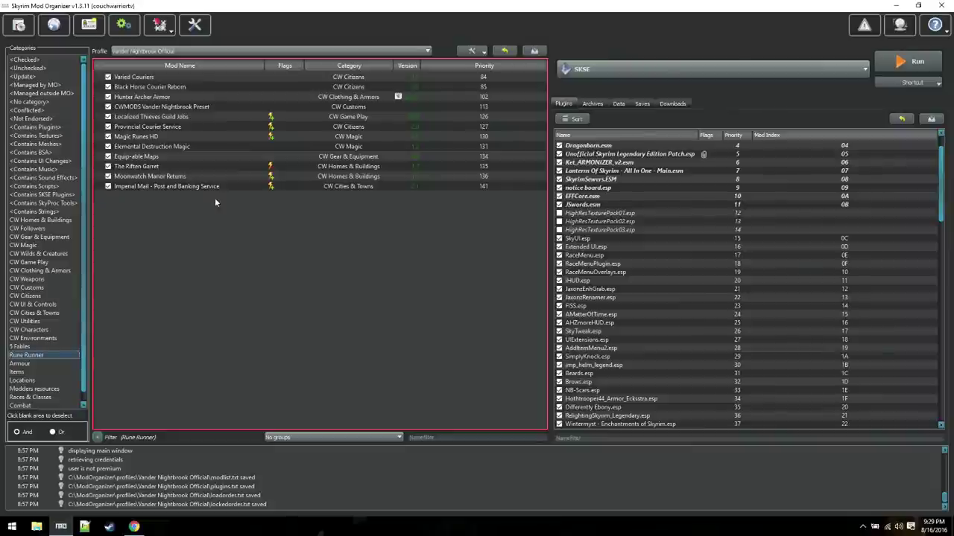
click(415, 273)
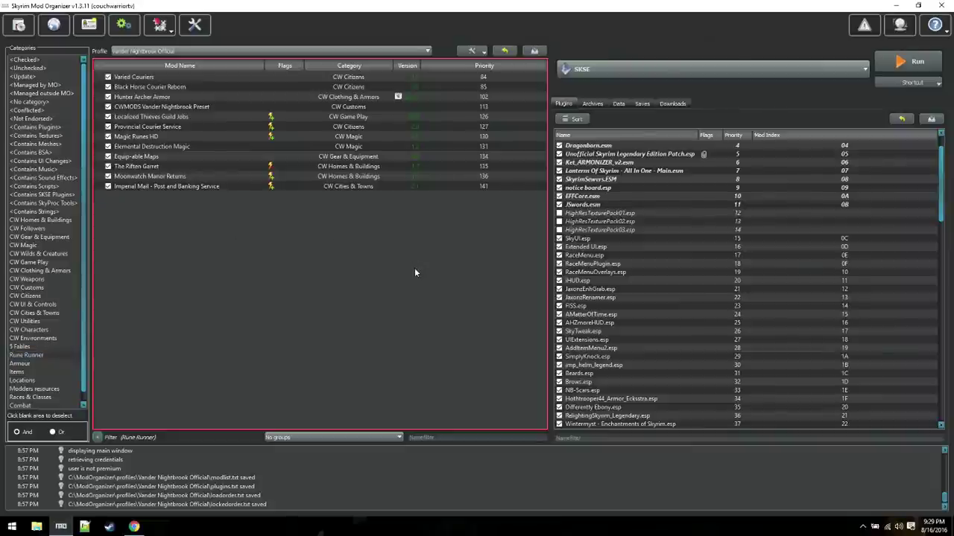
drag(84, 348, 85, 307)
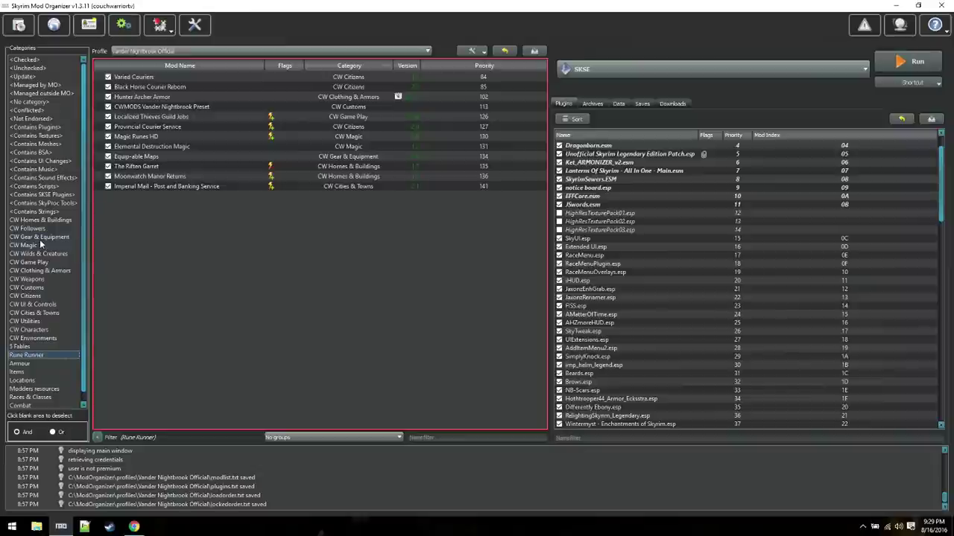
Filter the mod list by checked mods again, and look over the available profiles and the plugin load order
click(33, 59)
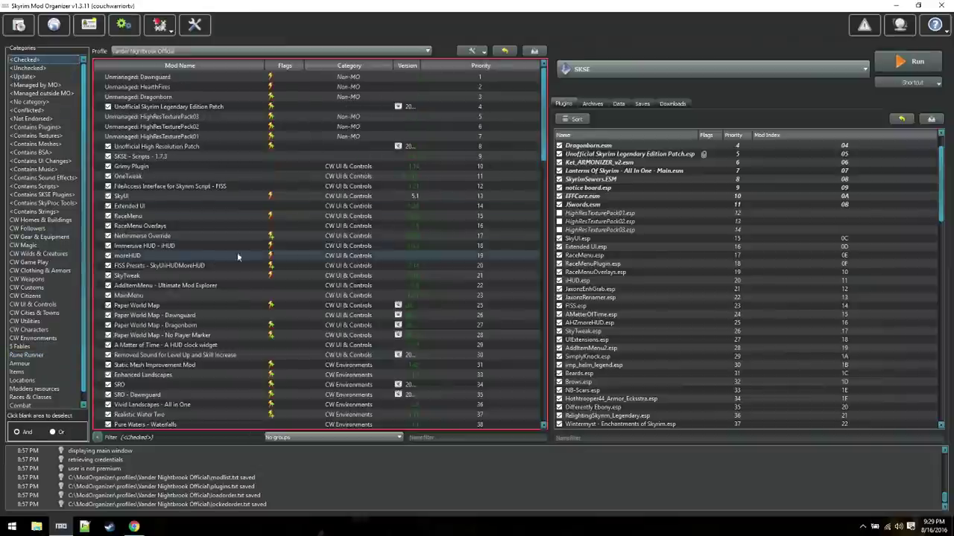
click(428, 51)
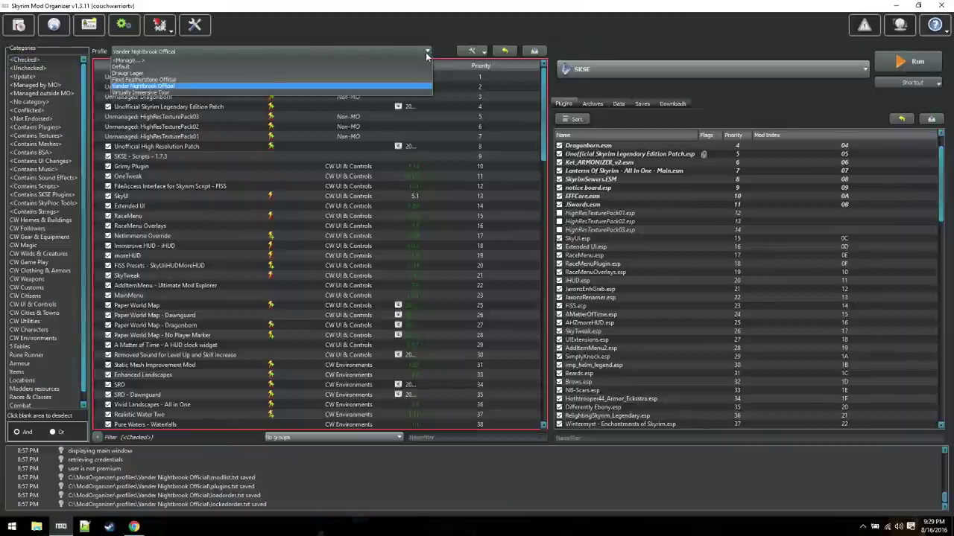
click(430, 37)
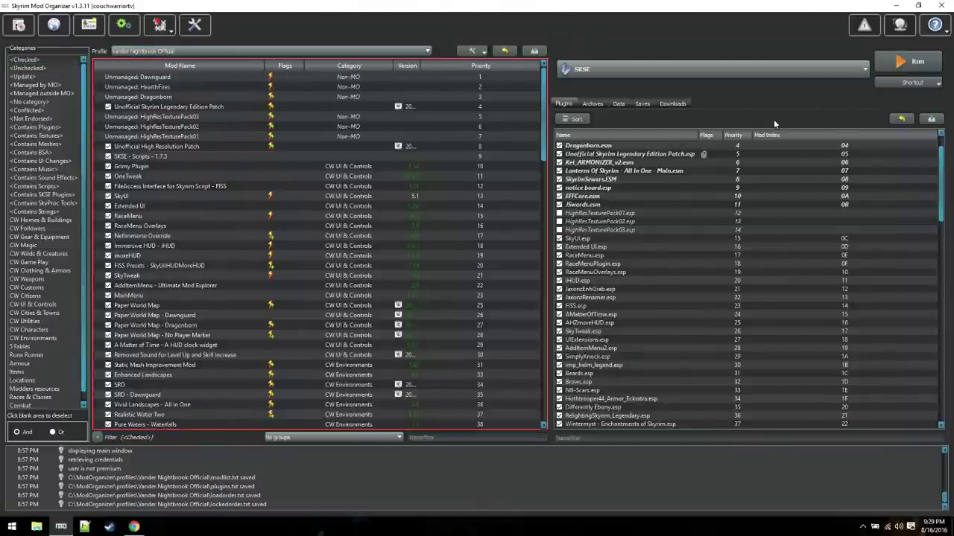
drag(946, 195, 949, 229)
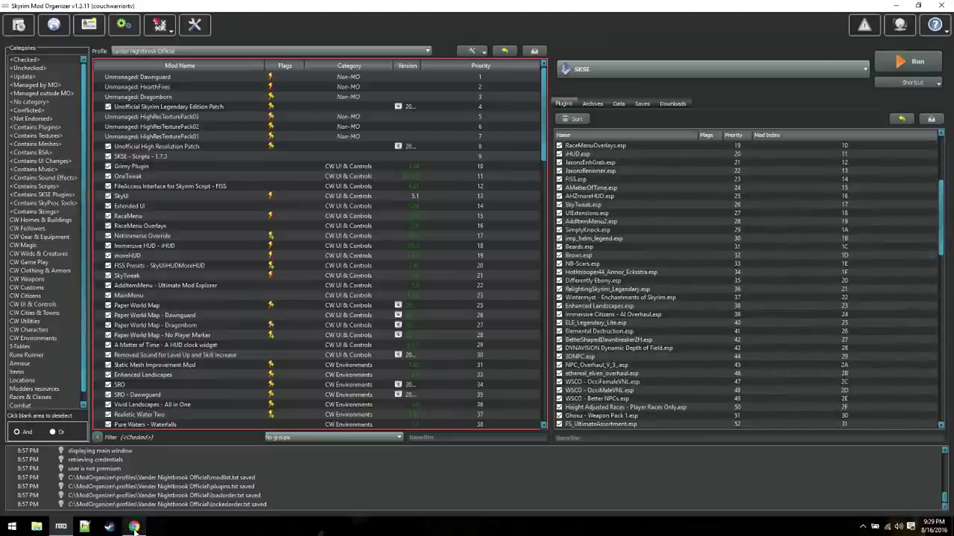
Switch to Chrome and view the Rune Runner page about Vander Nightbrook
mouse_move(134, 526)
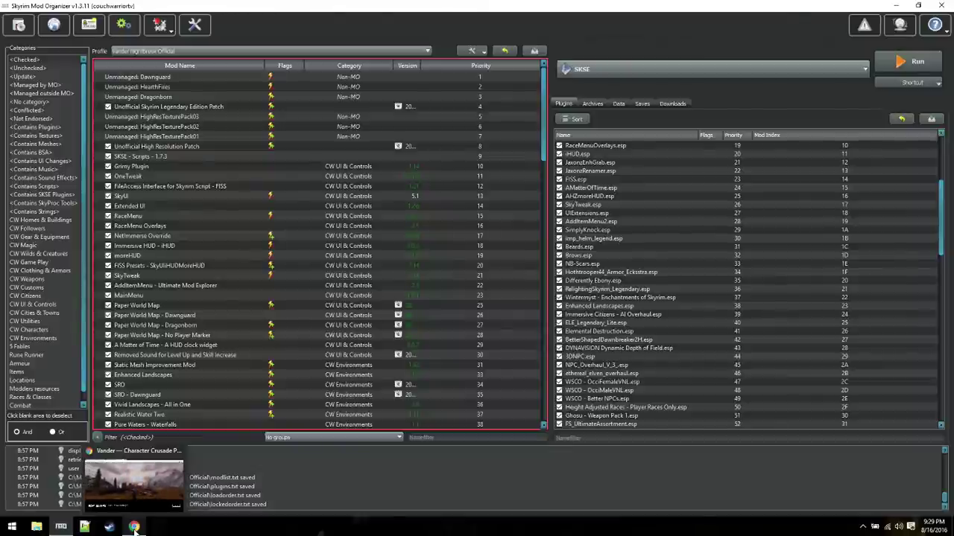
mouse_move(142, 511)
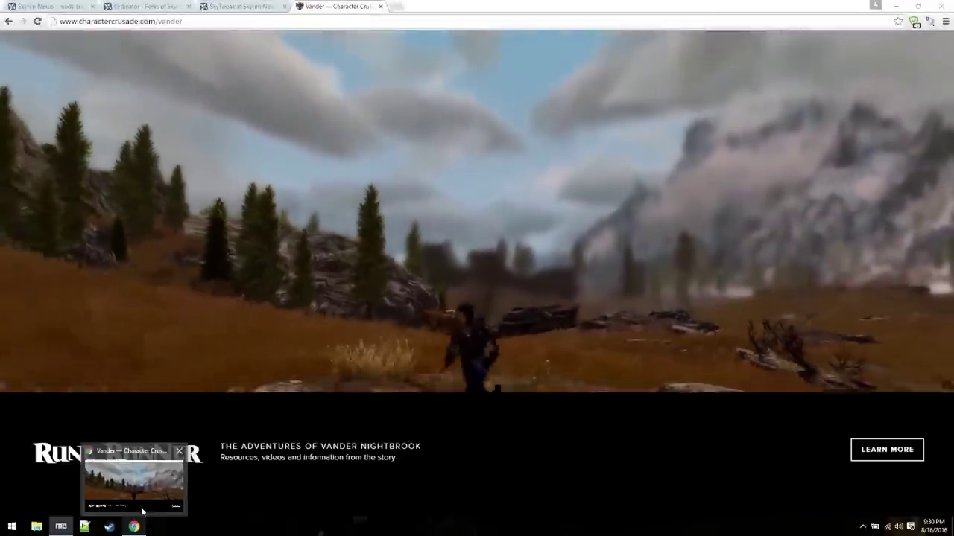
click(142, 511)
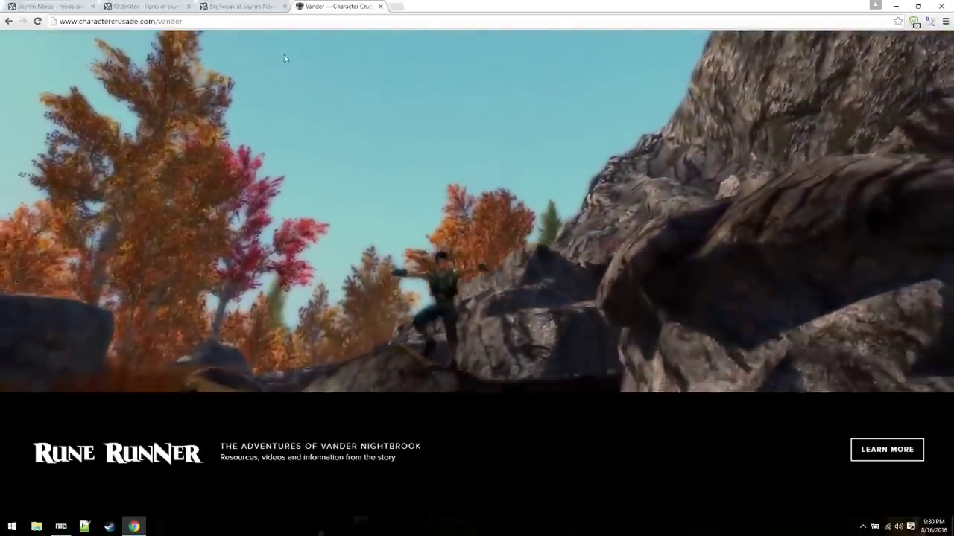
Examine the SkyTweak page on Nexus, covering its description, requirements, compatibility notes and FAQs
click(250, 7)
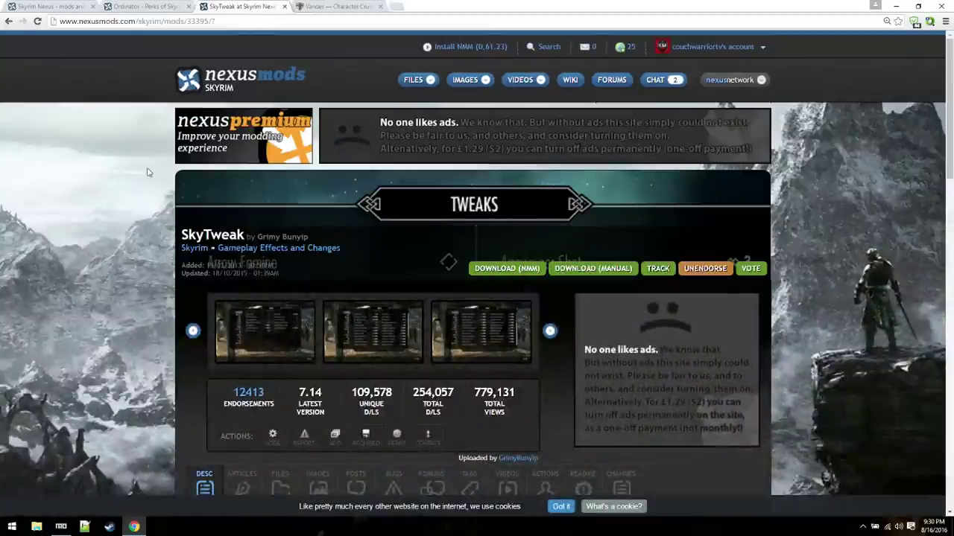
scroll(137, 180, down, 10)
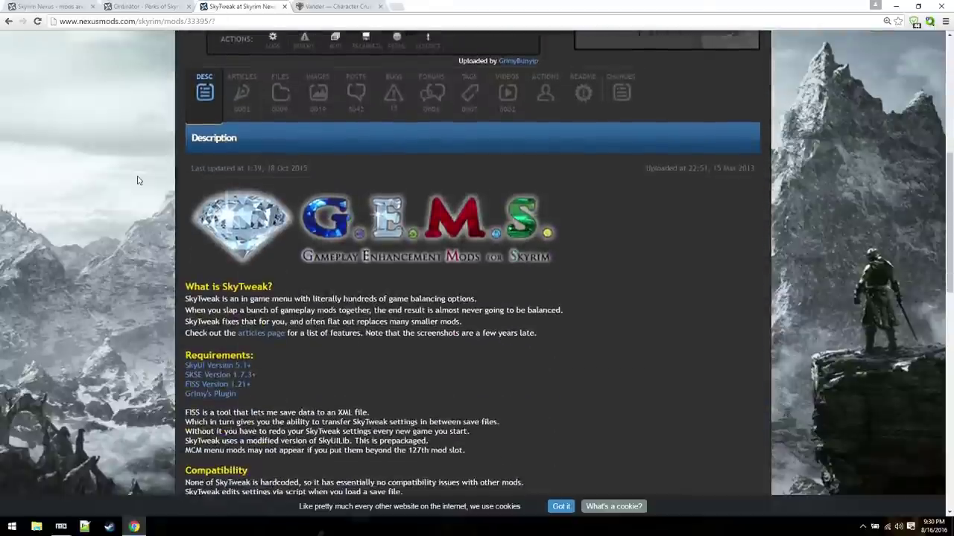
scroll(137, 180, down, 6)
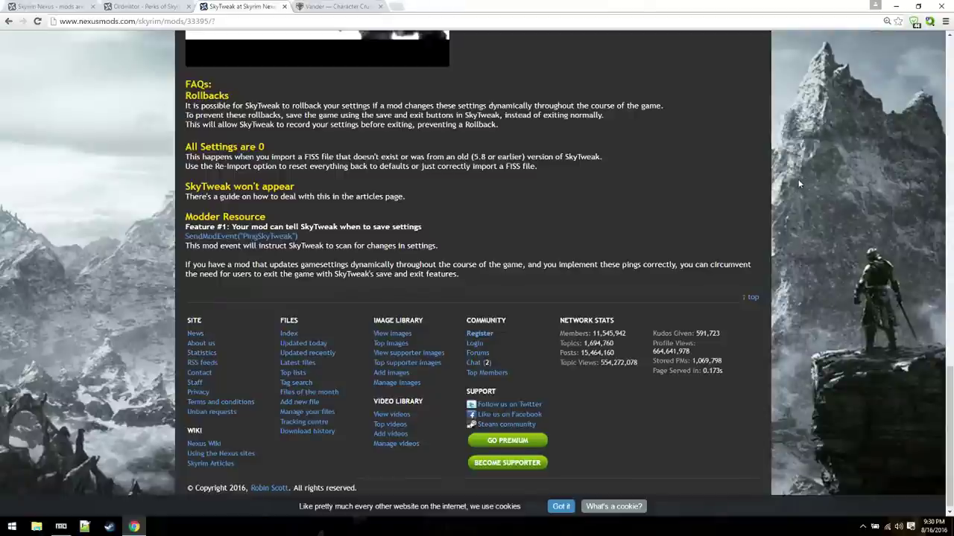
scroll(693, 223, up, 6)
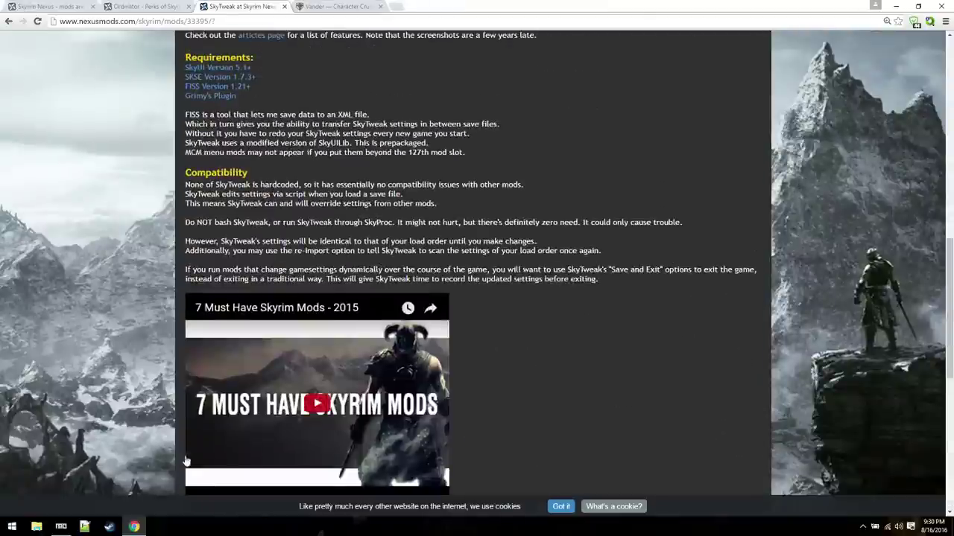
Return to Mod Organizer and look through the setup's plugins, downloads and archives
click(61, 527)
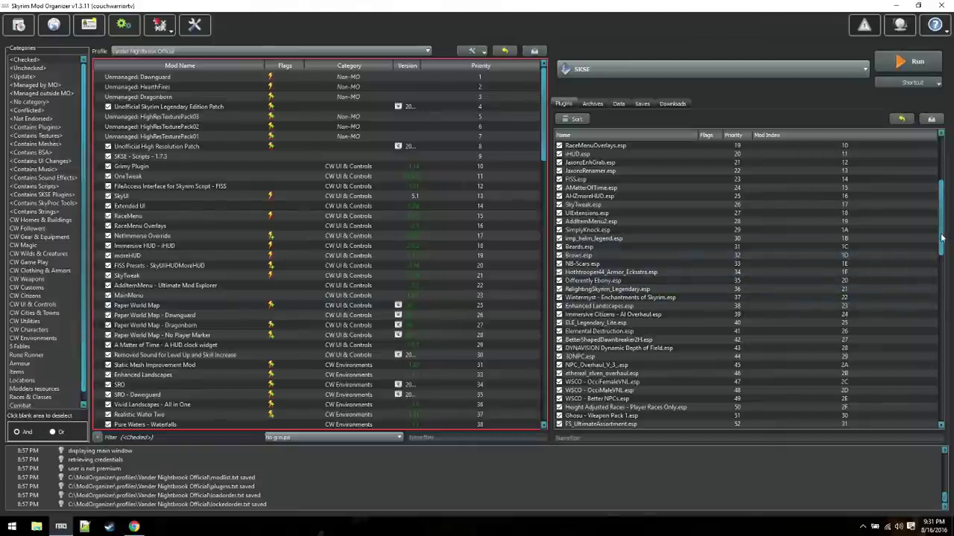
drag(940, 237, 941, 310)
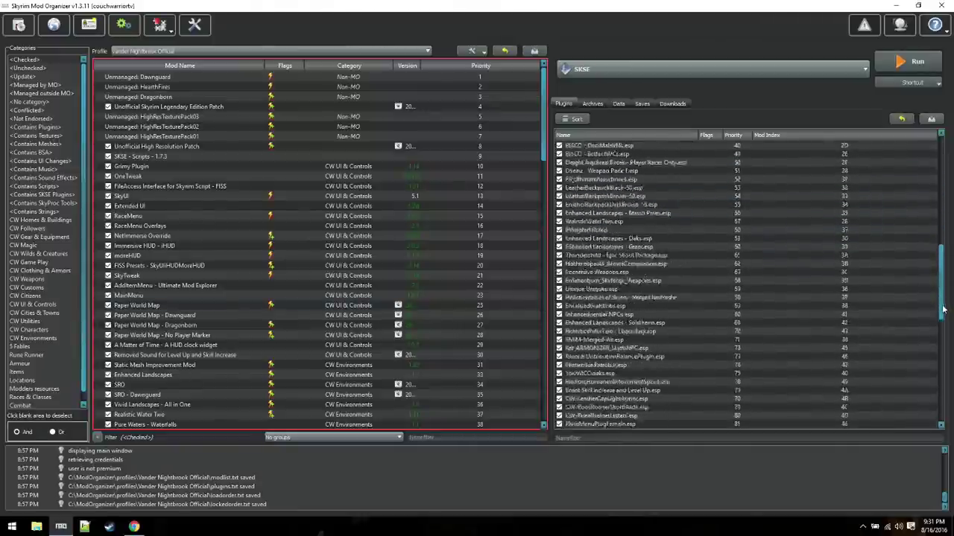
click(673, 105)
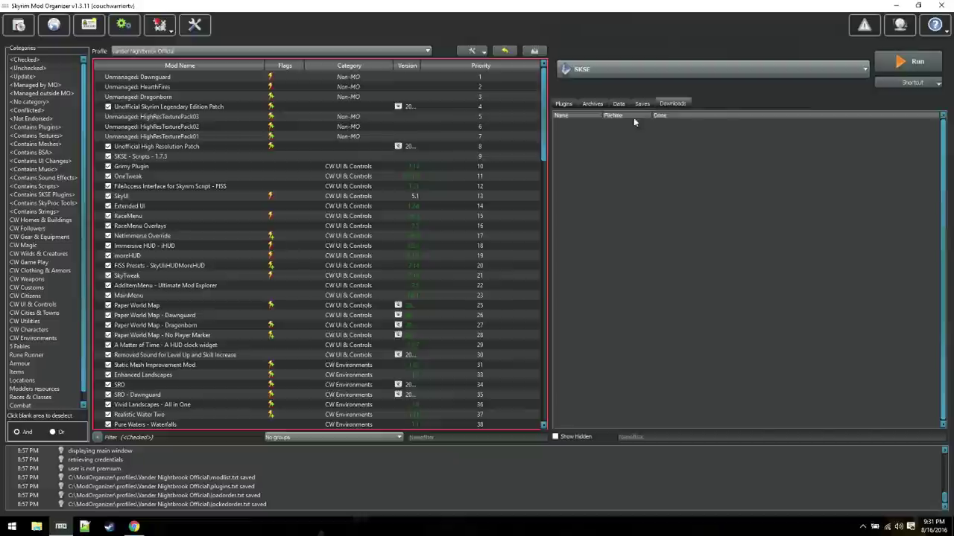
click(593, 105)
scroll(598, 240, down, 7)
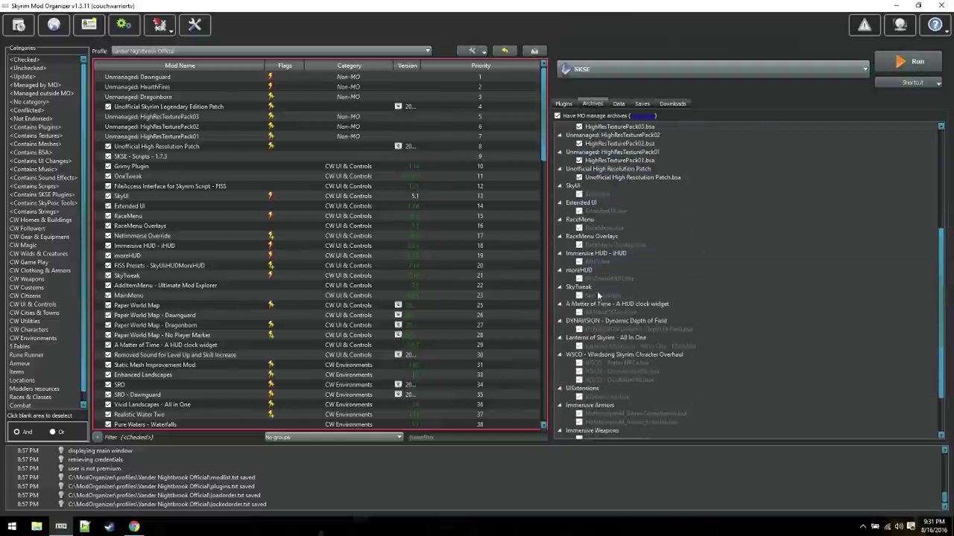
Look through the setup's archives, data files, save games and the plugin load order down to its end
scroll(588, 417, down, 3)
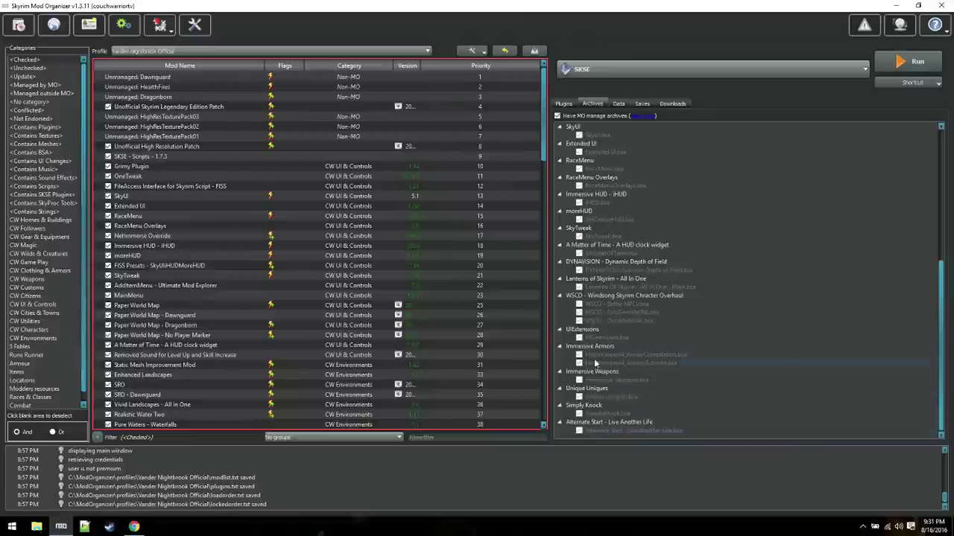
scroll(592, 229, up, 10)
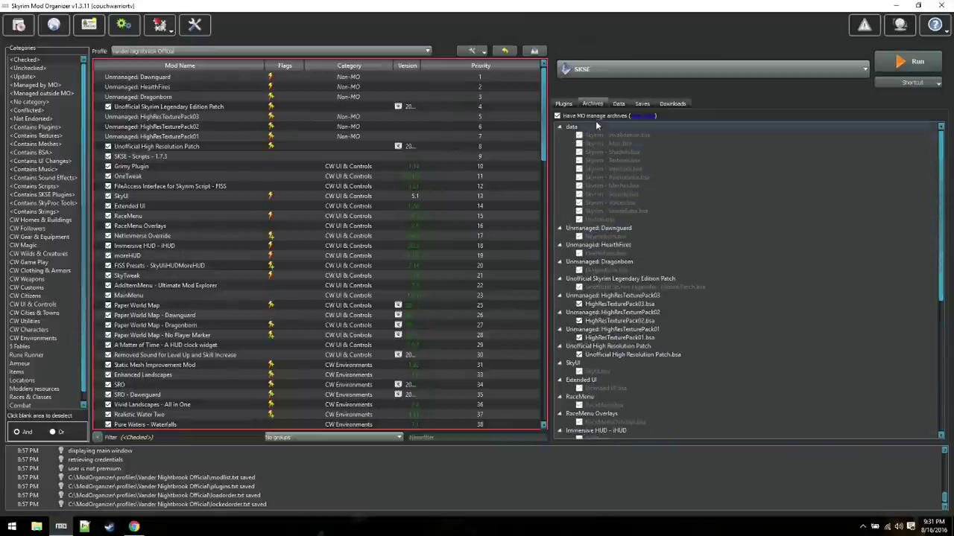
click(622, 106)
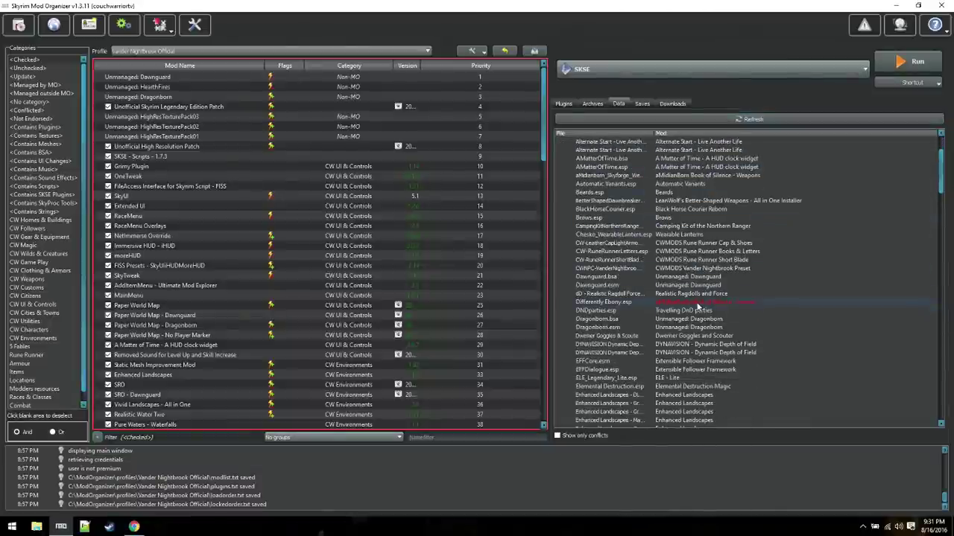
mouse_move(698, 307)
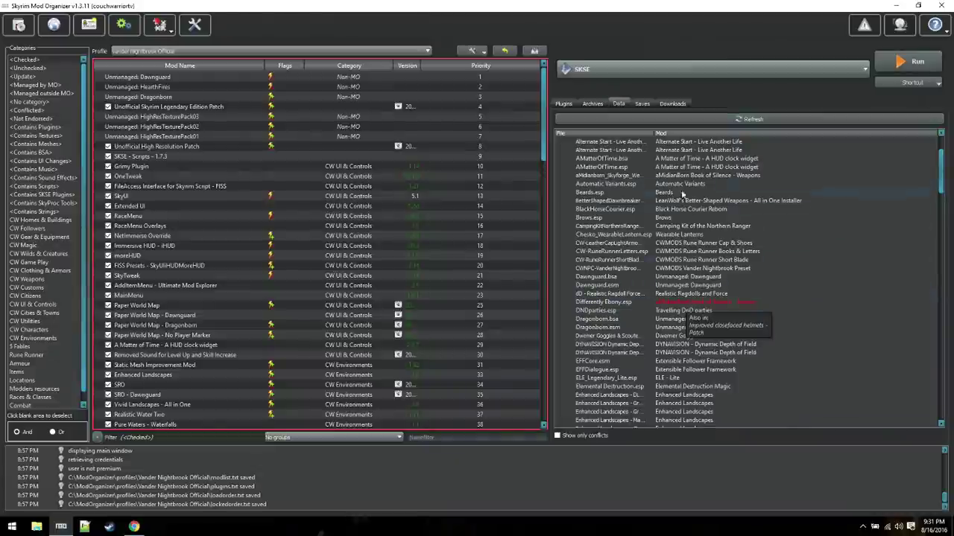
click(643, 104)
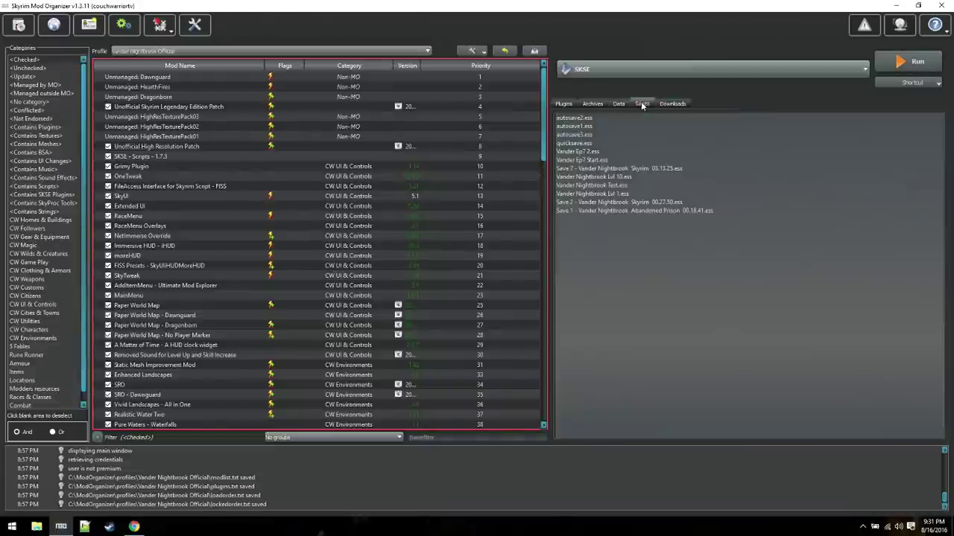
click(564, 104)
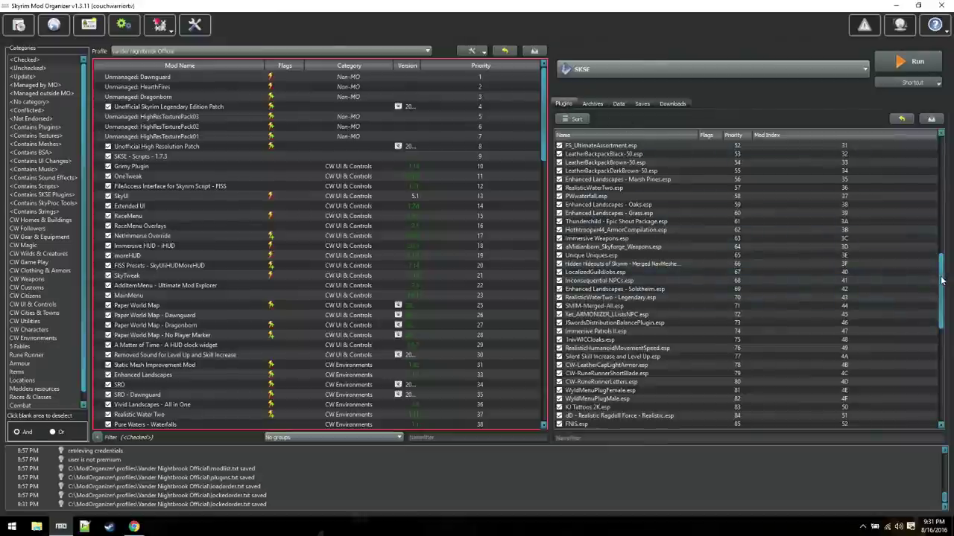
drag(941, 280, 949, 383)
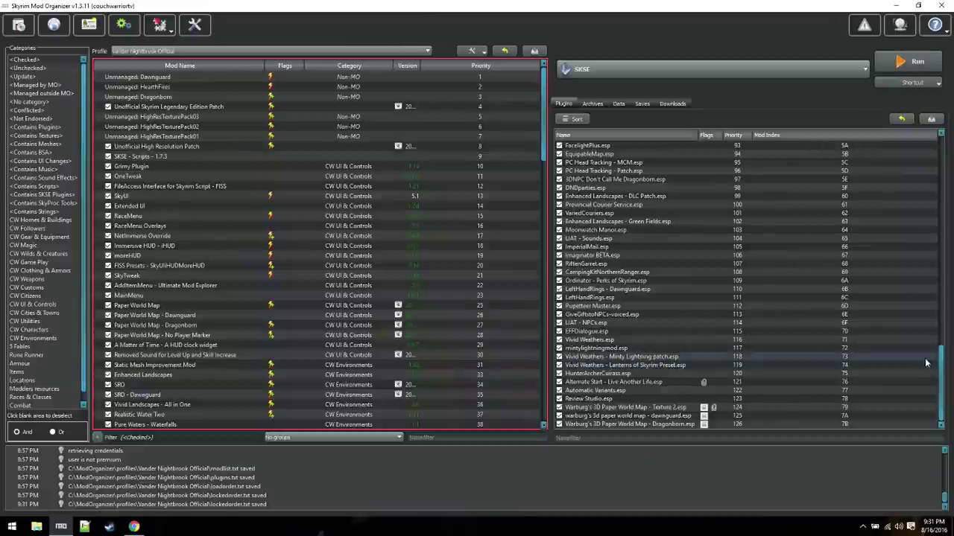
mouse_move(917, 358)
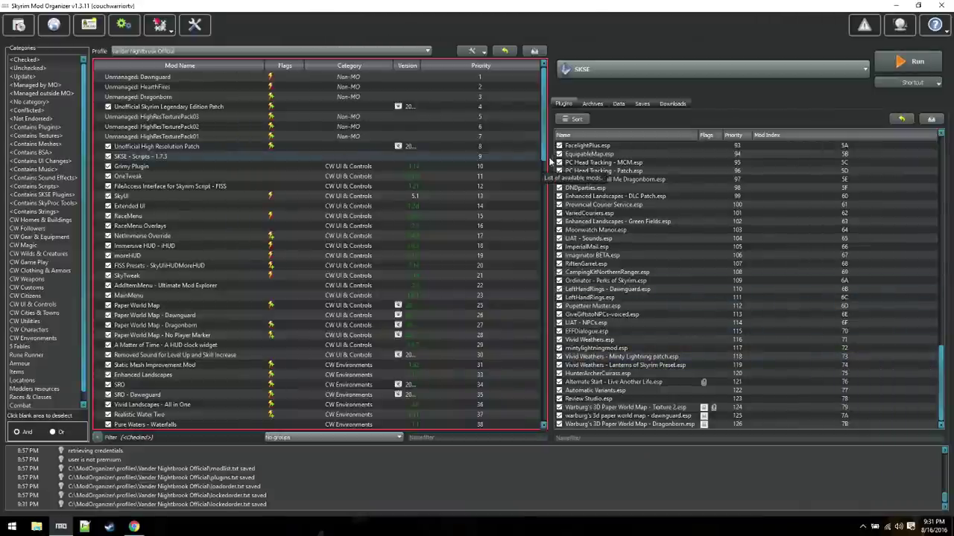
Look over the checked mods from the UI & Controls entries down to the Characters entries
mouse_move(544, 152)
mouse_down()
mouse_move(562, 237)
mouse_move(549, 246)
mouse_move(548, 297)
mouse_move(534, 151)
mouse_up()
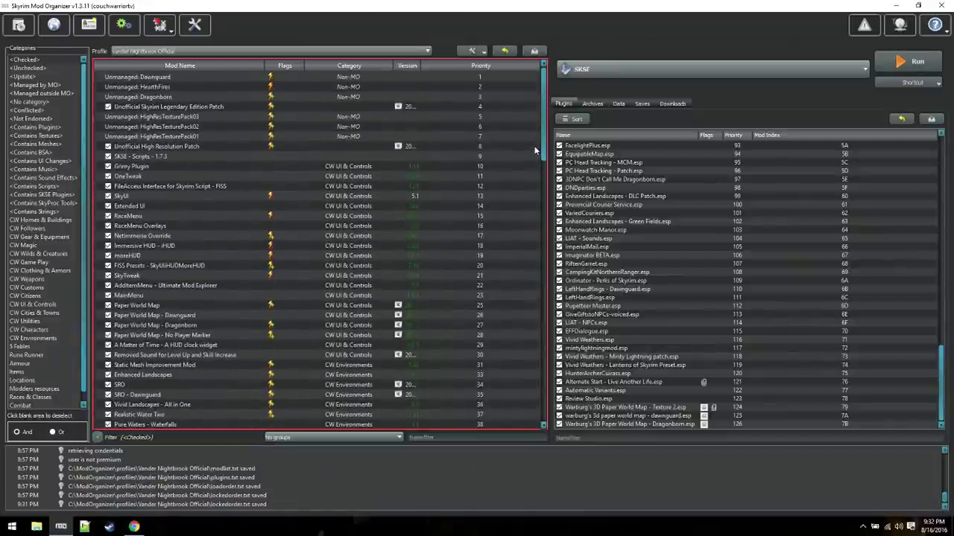
scroll(387, 243, down, 4)
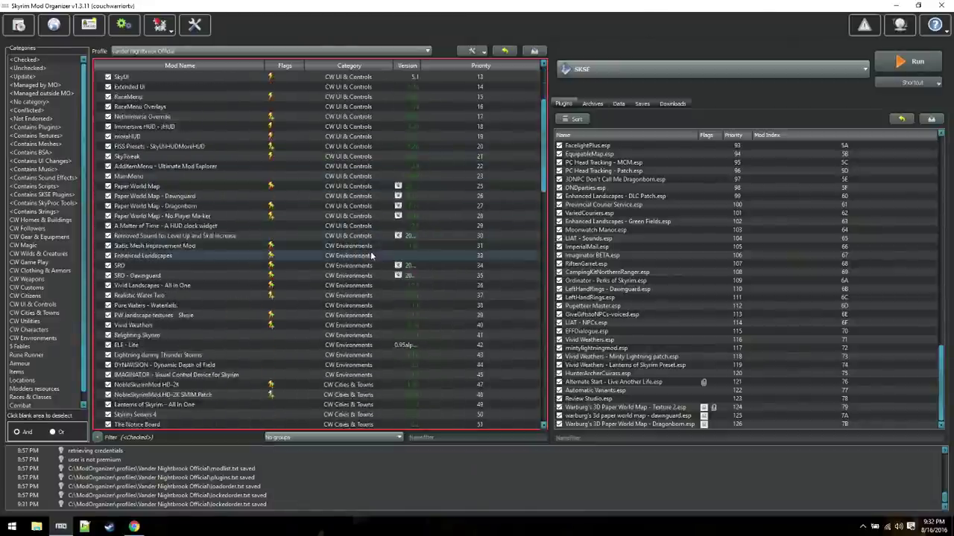
scroll(371, 256, down, 3)
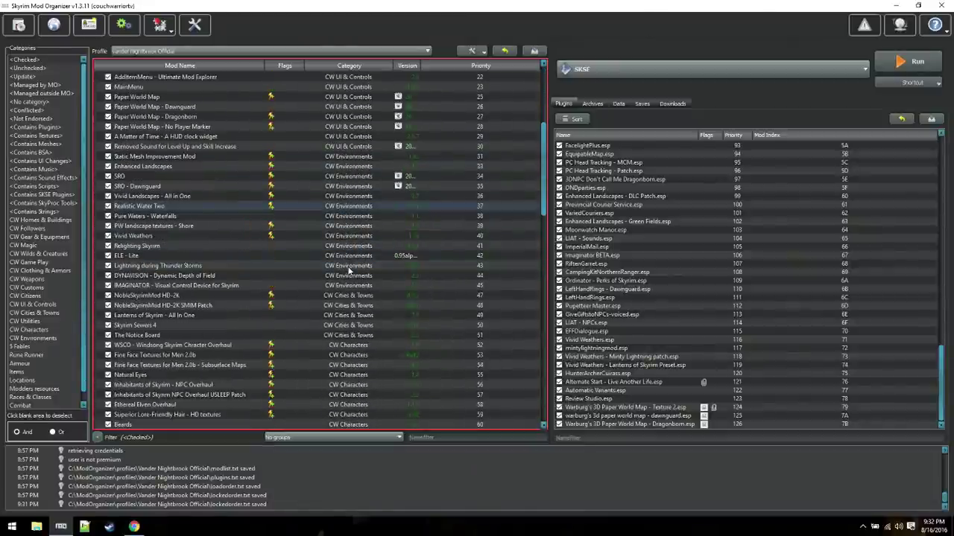
scroll(348, 272, down, 2)
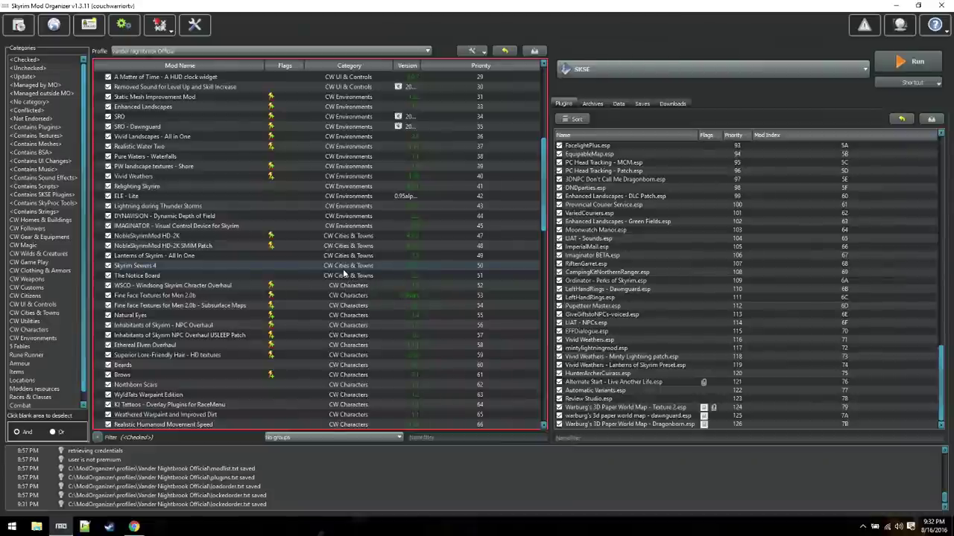
Switch to Chrome to view the Vander Nightbrook page on Character Crusade, and return to Mod Organizer
click(134, 527)
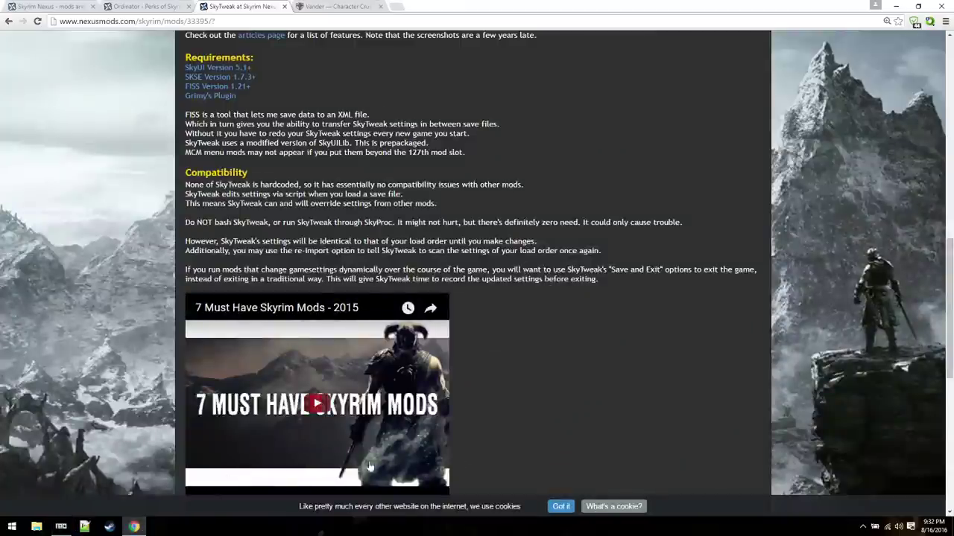
click(326, 8)
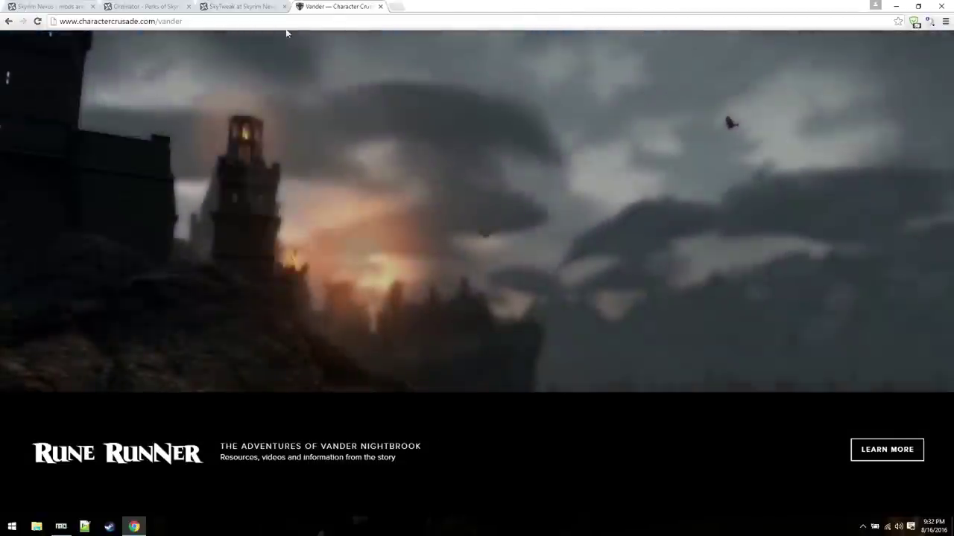
click(61, 526)
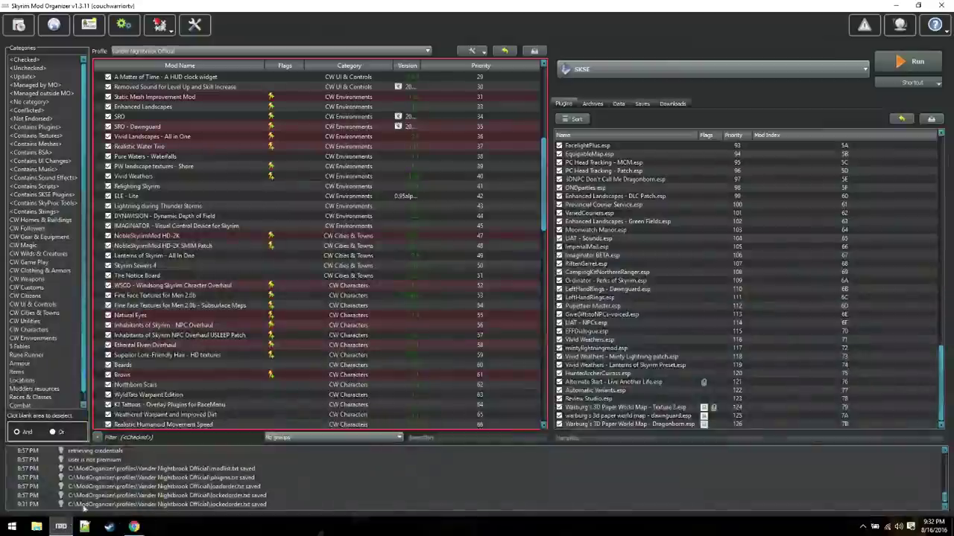
Look further through the checked mods and filter the mod list by the CW Characters category
click(28, 60)
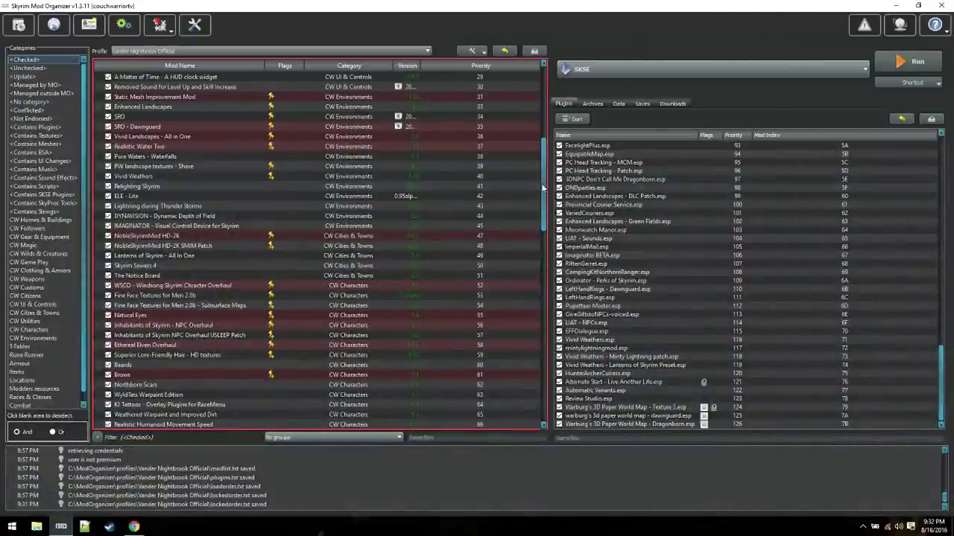
drag(543, 187, 549, 226)
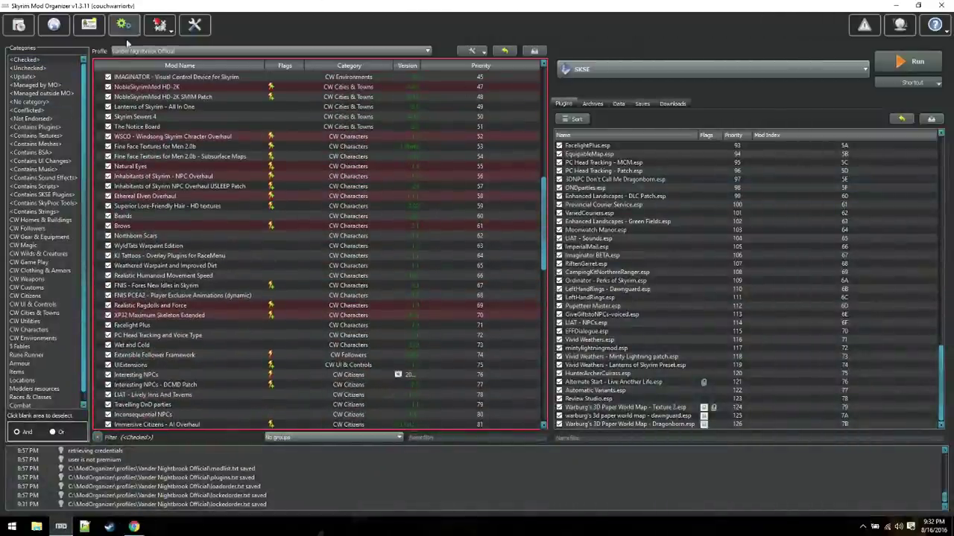
click(30, 330)
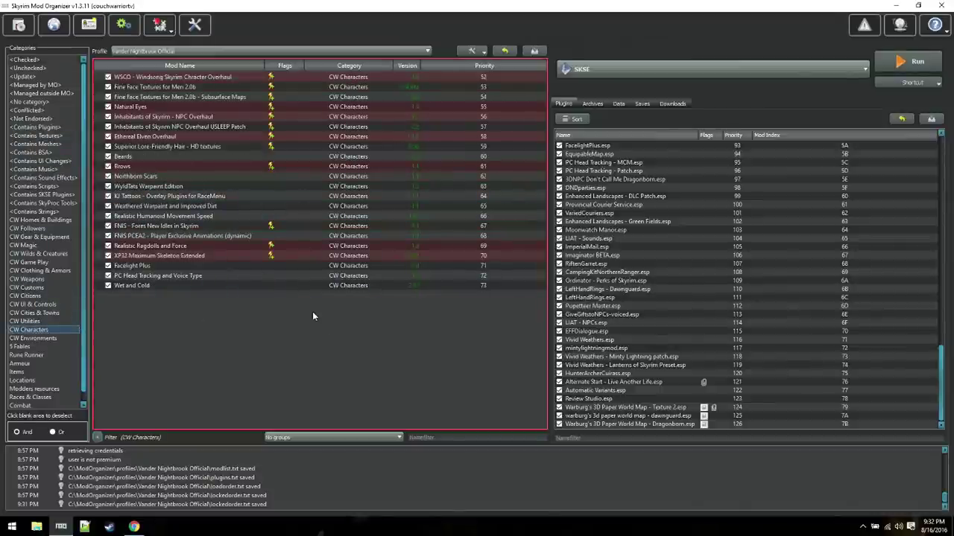
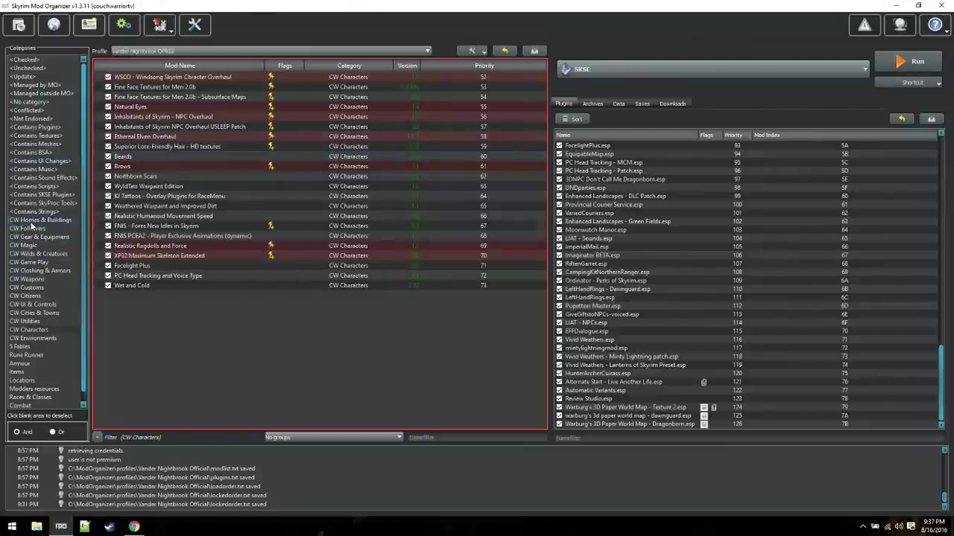
View the CW Homes & Buildings mods, filter the list by checked mods again and select Grimy Plugin
click(33, 222)
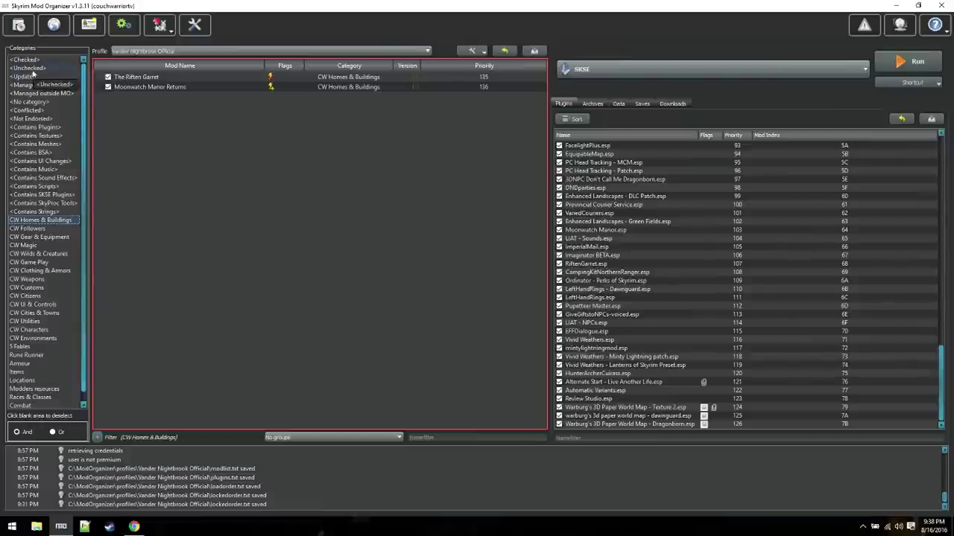
click(25, 59)
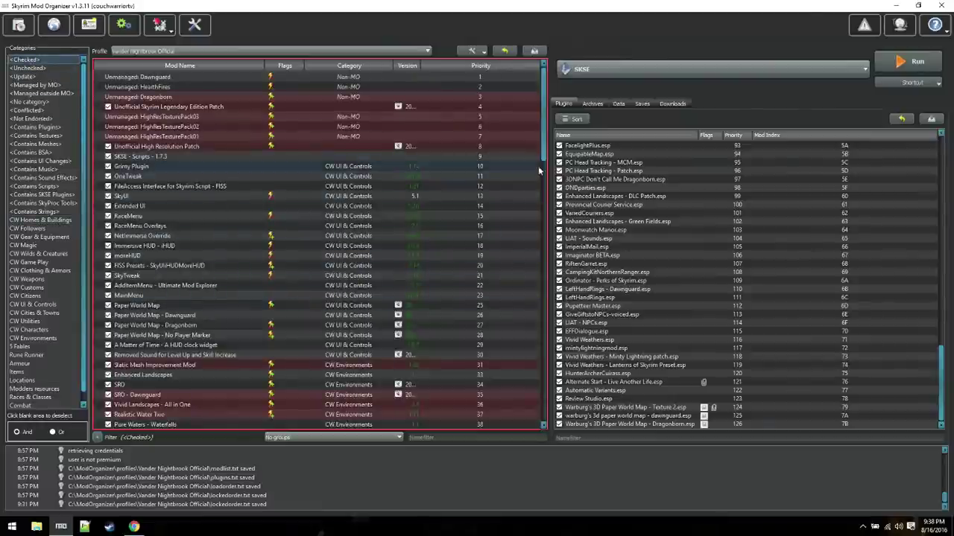
mouse_move(545, 155)
mouse_down()
mouse_move(545, 173)
mouse_move(544, 154)
mouse_up()
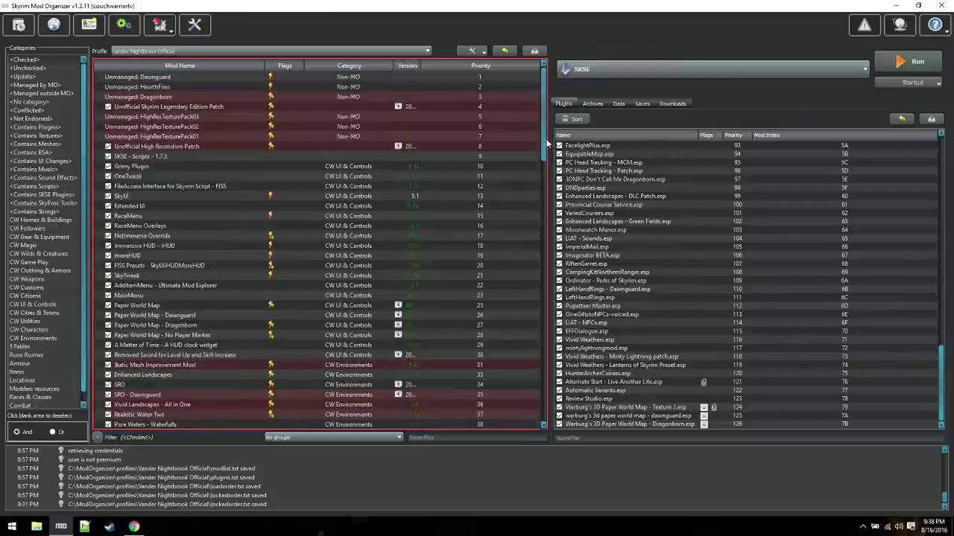
click(328, 167)
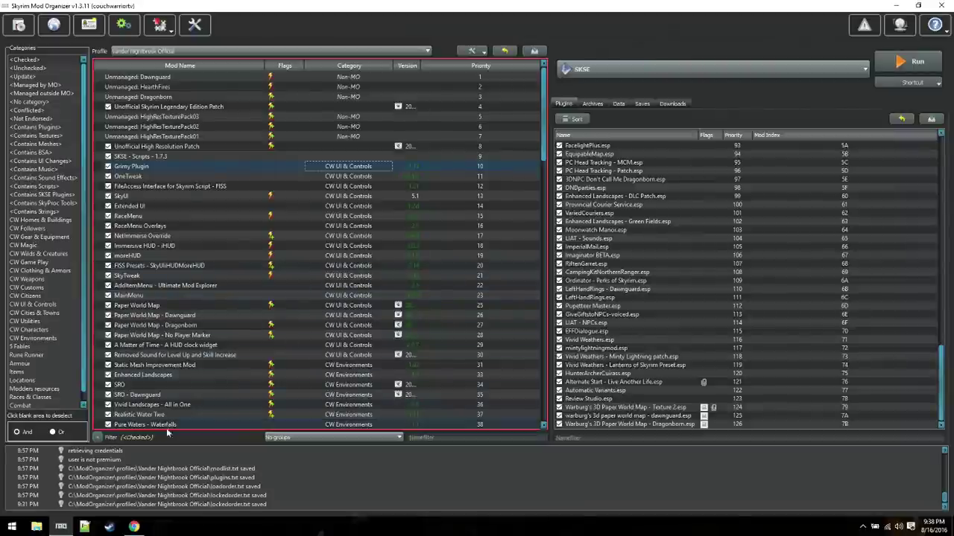
Switch to a maximized File Explorer window and open the mods folder inside ModOrganizer on Local Disk (C:)
click(36, 526)
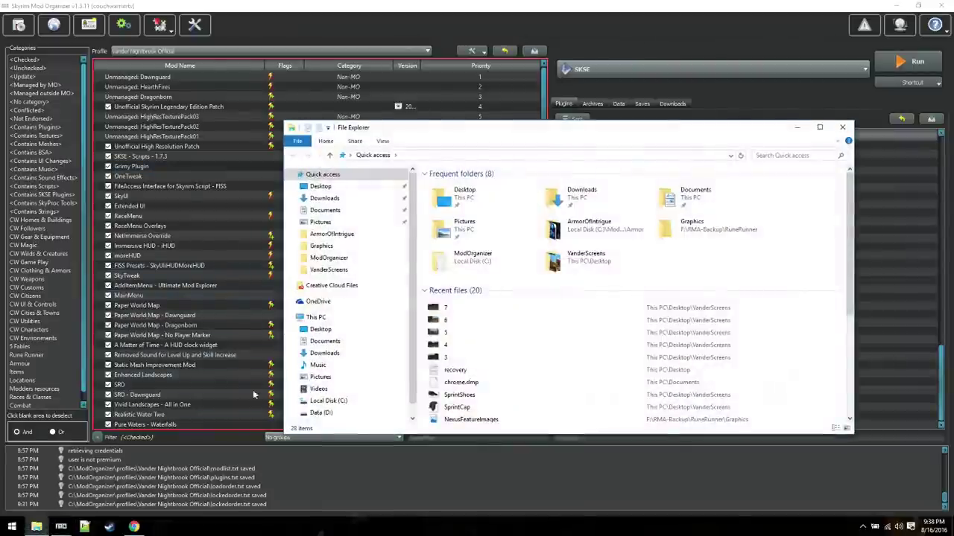
click(819, 128)
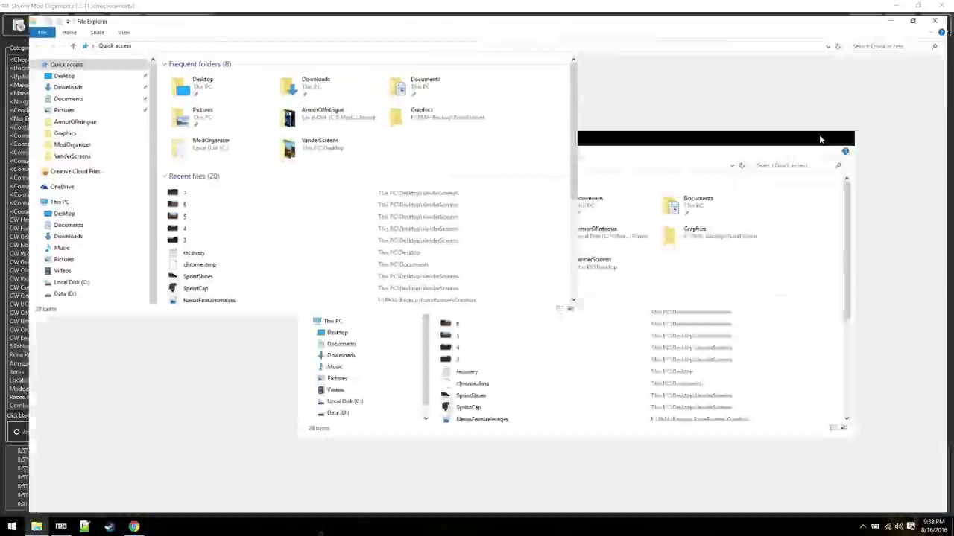
click(51, 277)
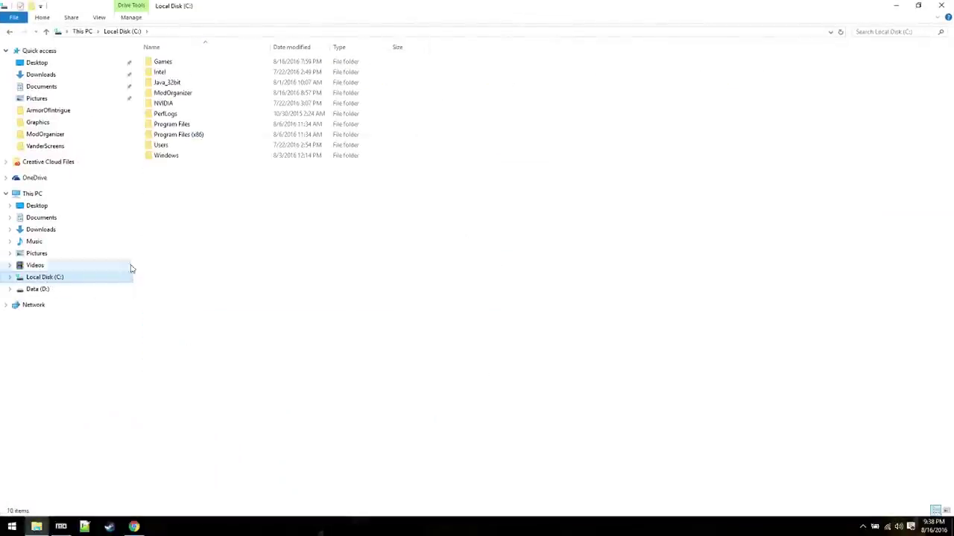
double_click(171, 93)
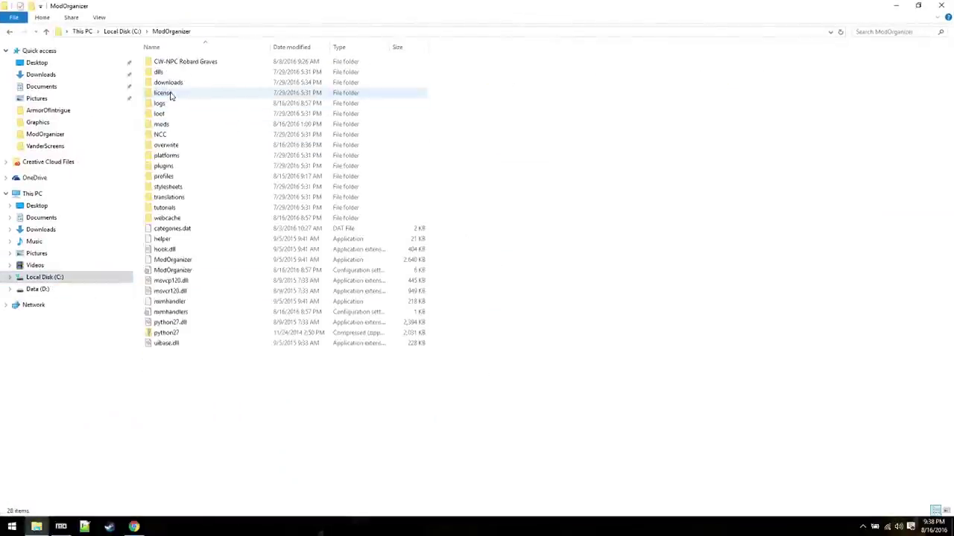
double_click(170, 123)
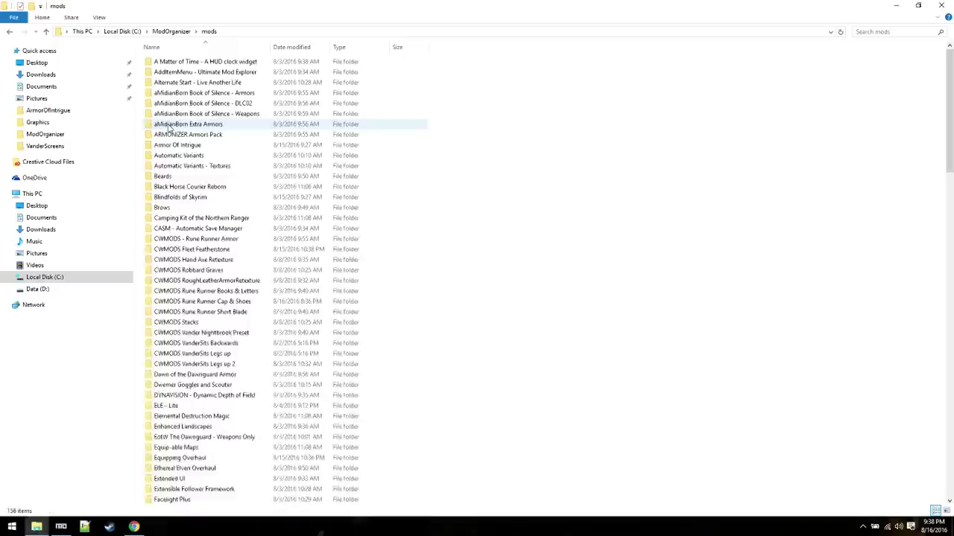
Find the PC Head Tracking and Voice Type mod among the mod folders and open it
scroll(190, 153, down, 4)
scroll(190, 152, down, 20)
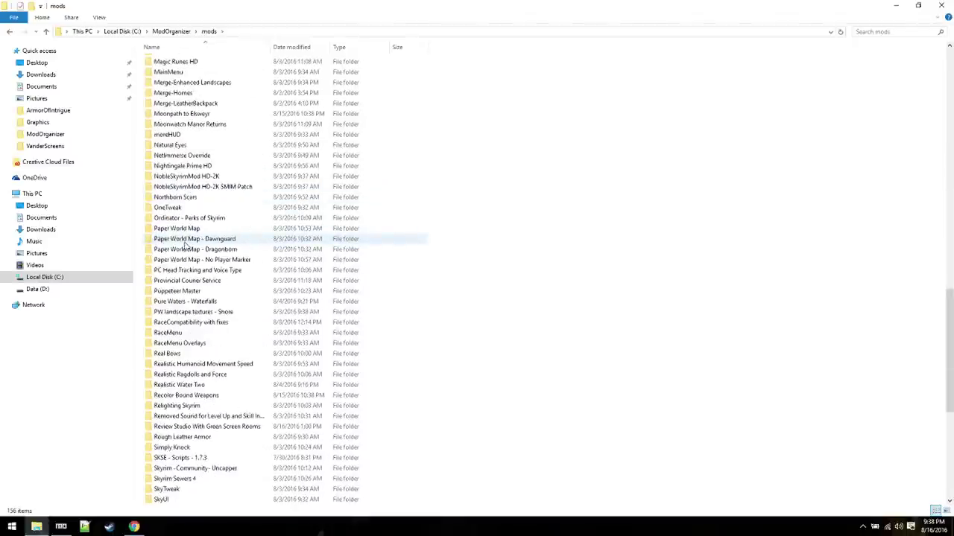
scroll(178, 287, down, 4)
scroll(175, 301, up, 4)
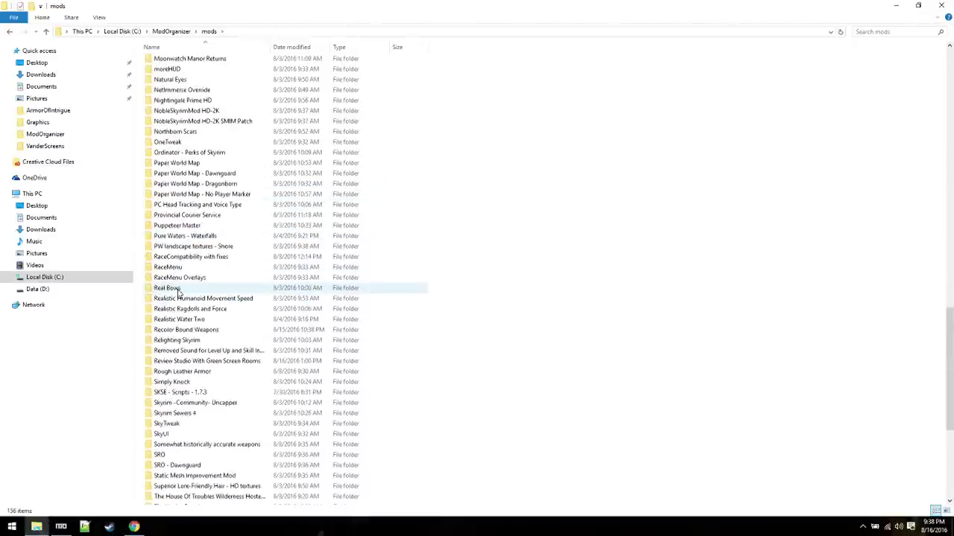
double_click(182, 206)
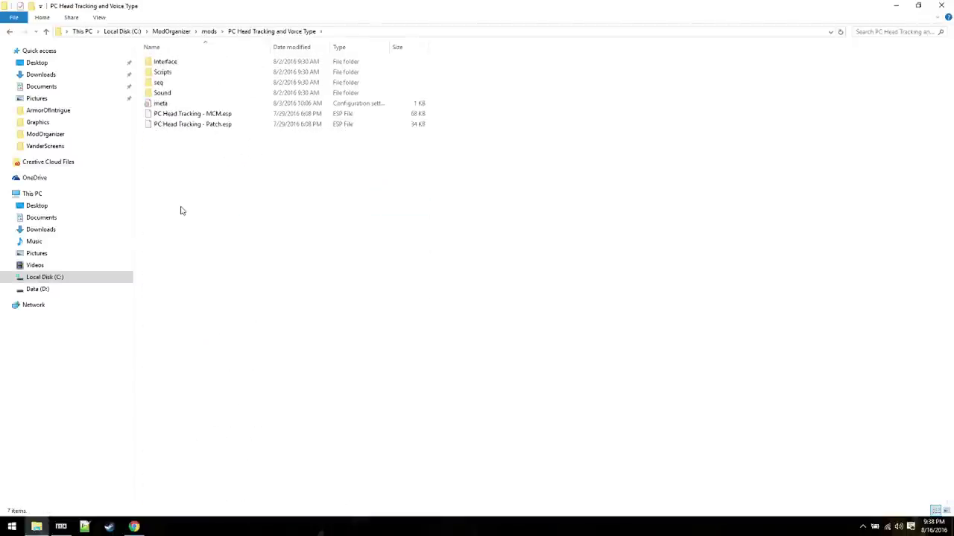
Open the Action folder of the mod's voice sounds under Sound, FX, PC Head Tracking
double_click(159, 93)
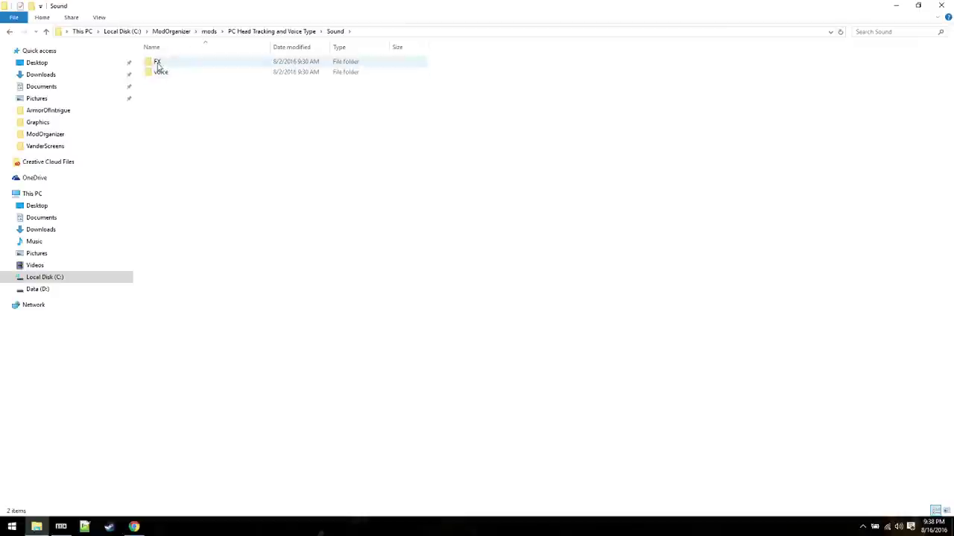
double_click(158, 62)
double_click(167, 65)
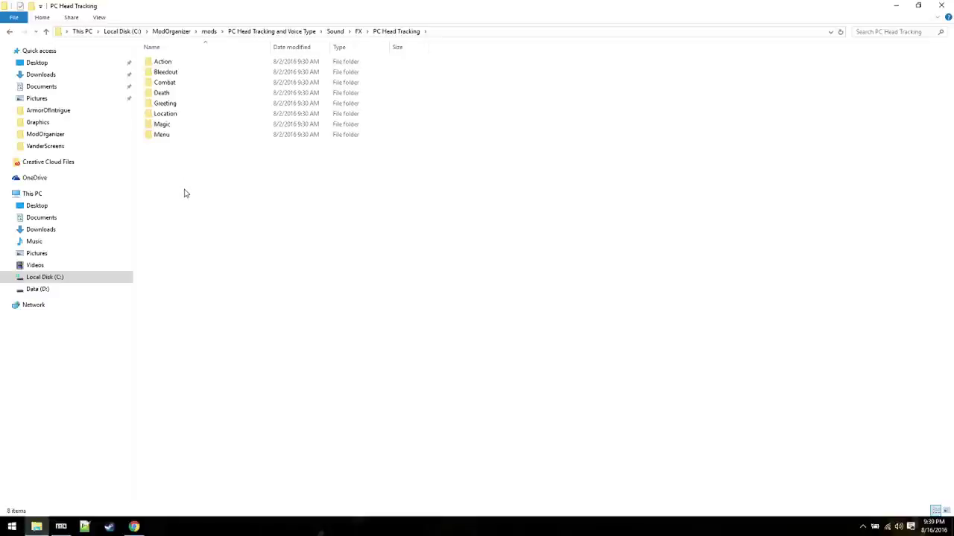
double_click(165, 63)
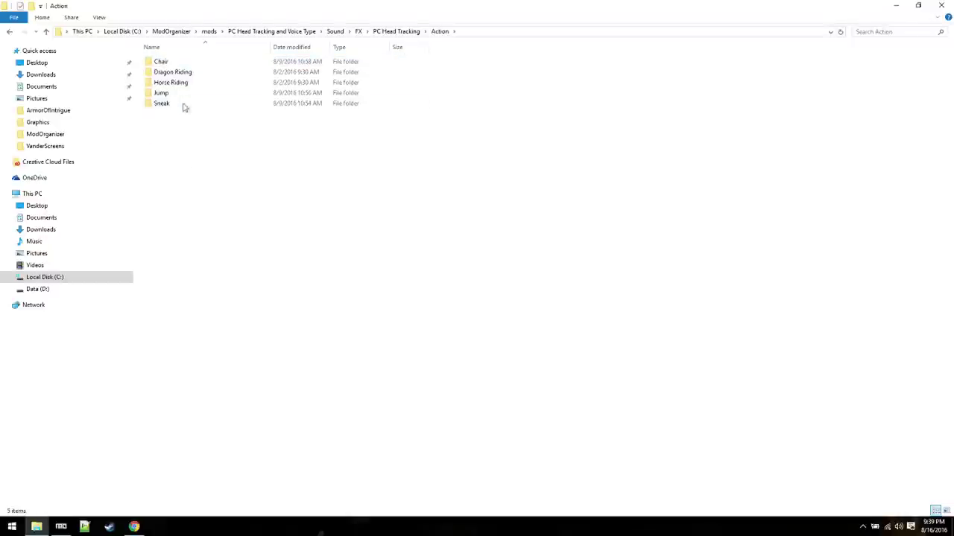
drag(177, 73, 158, 67)
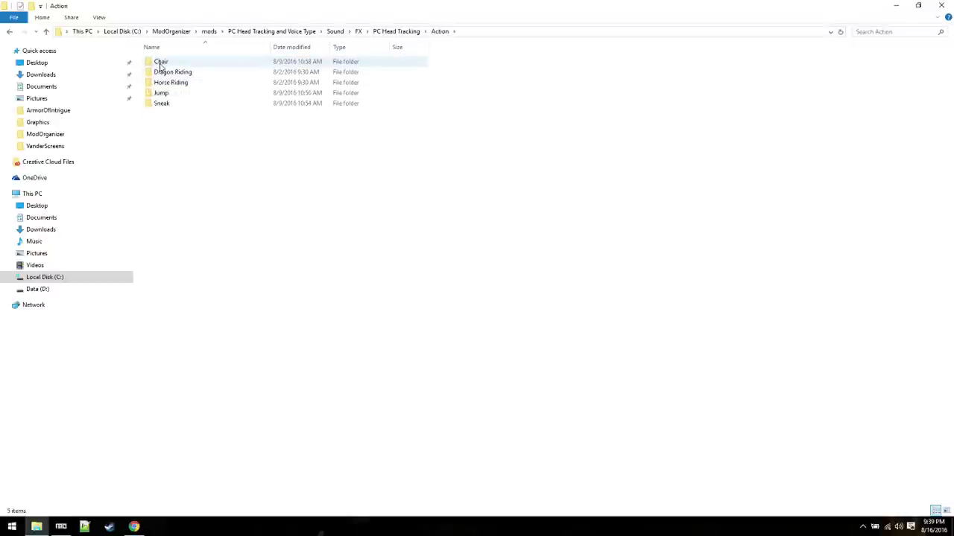
View the Chair sounds inside the Action folder and return to the PC Head Tracking folder
double_click(159, 66)
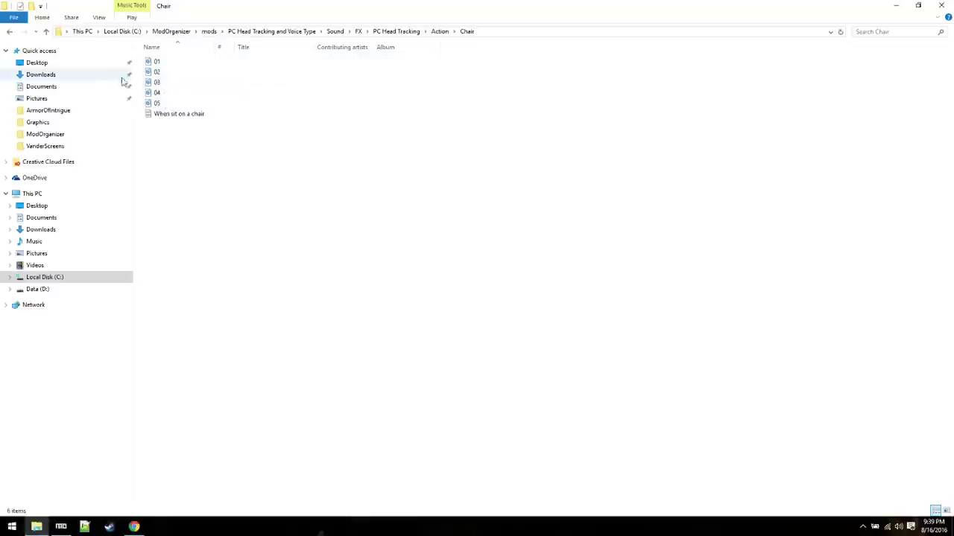
click(9, 32)
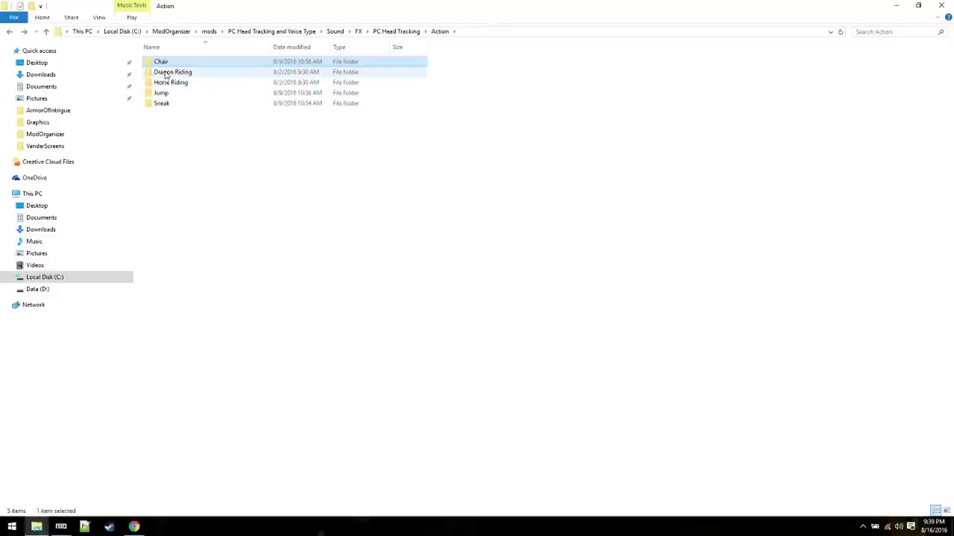
click(9, 32)
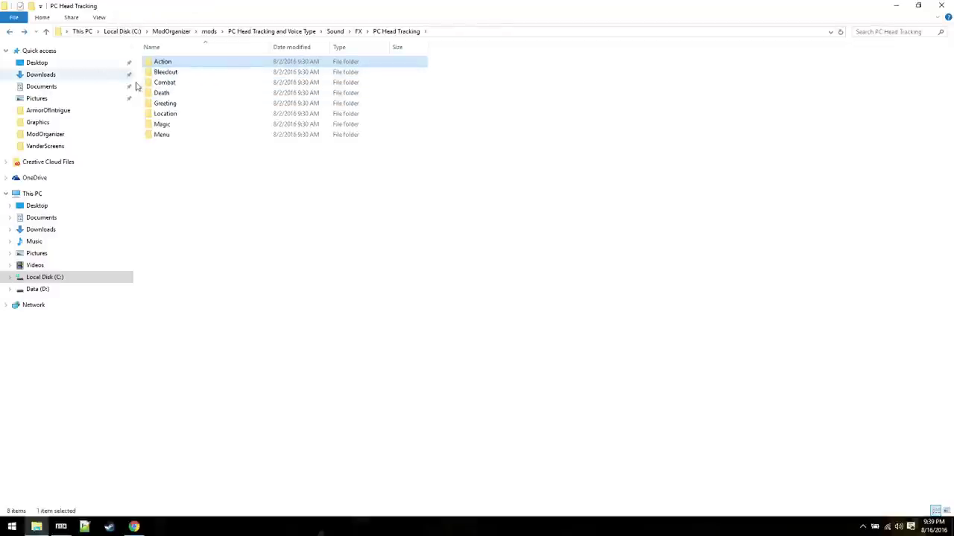
Open the Combat folder and view the sounds in its Attack and Killmove subfolders
click(164, 85)
double_click(165, 85)
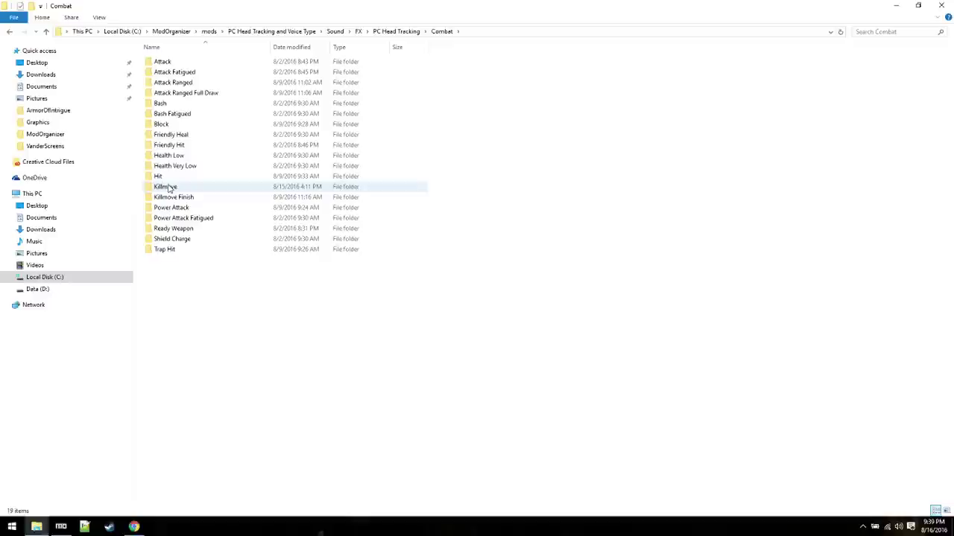
double_click(165, 62)
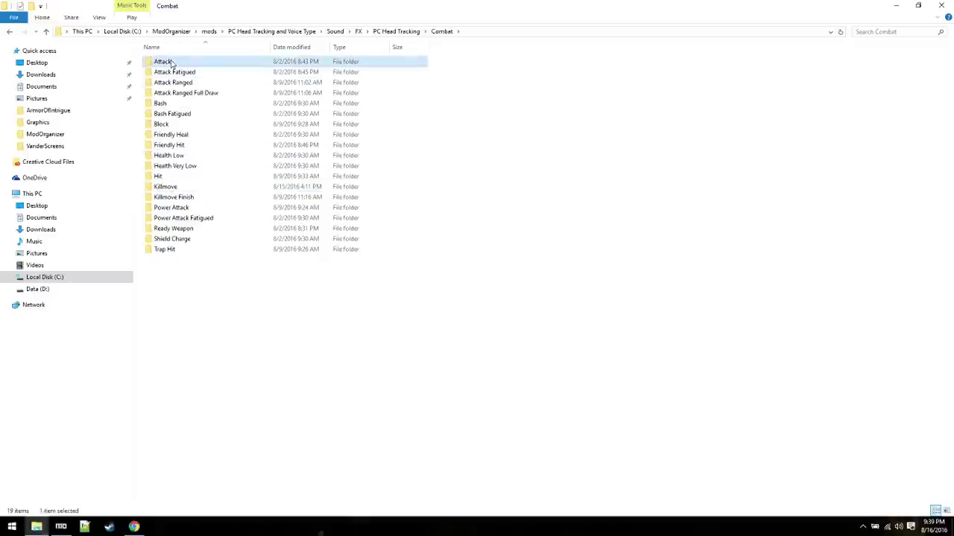
click(9, 32)
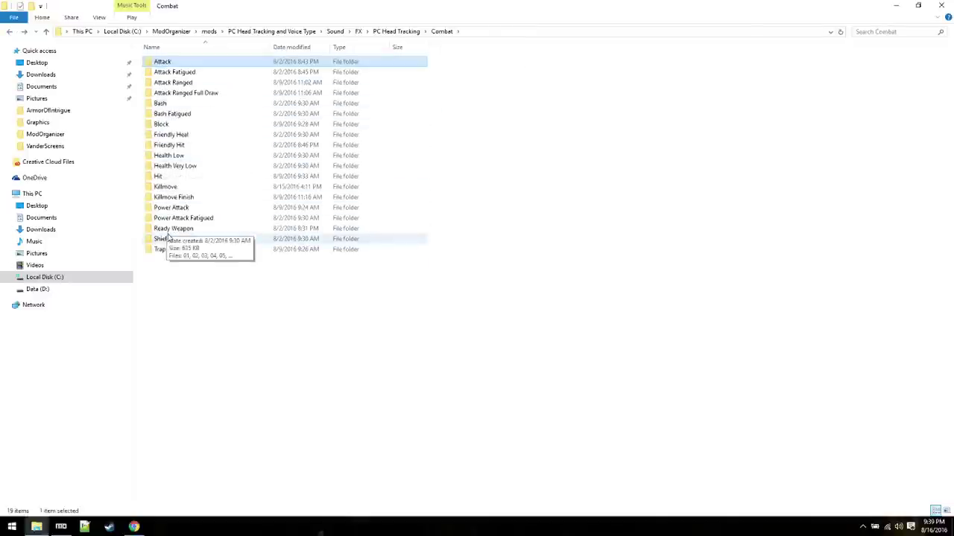
double_click(168, 190)
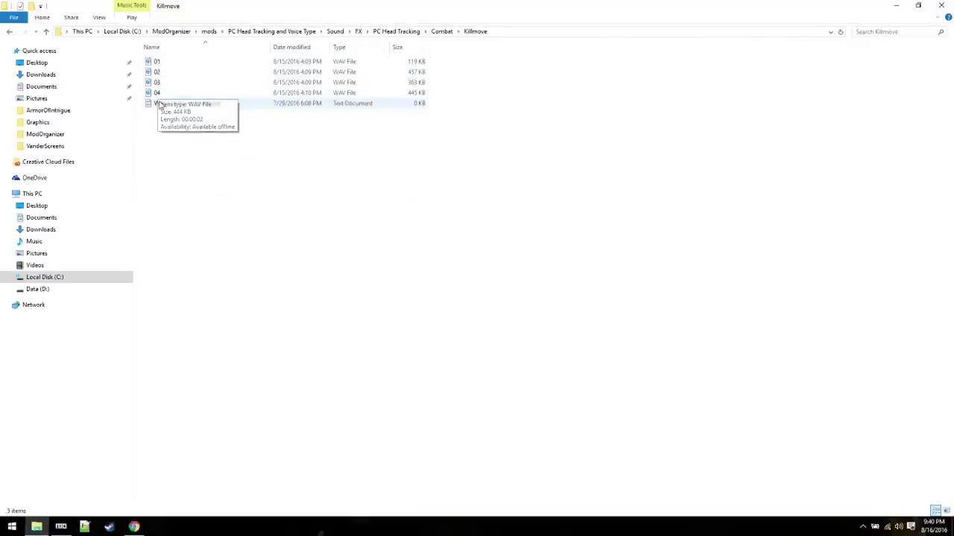
click(8, 34)
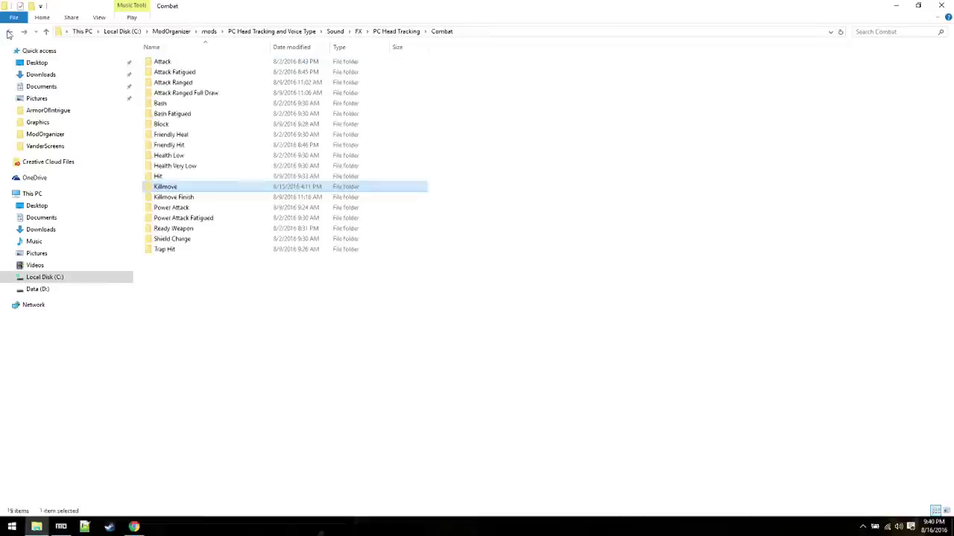
Open the Killmove Finish folder, play its sound file 05 and close the music player
double_click(168, 198)
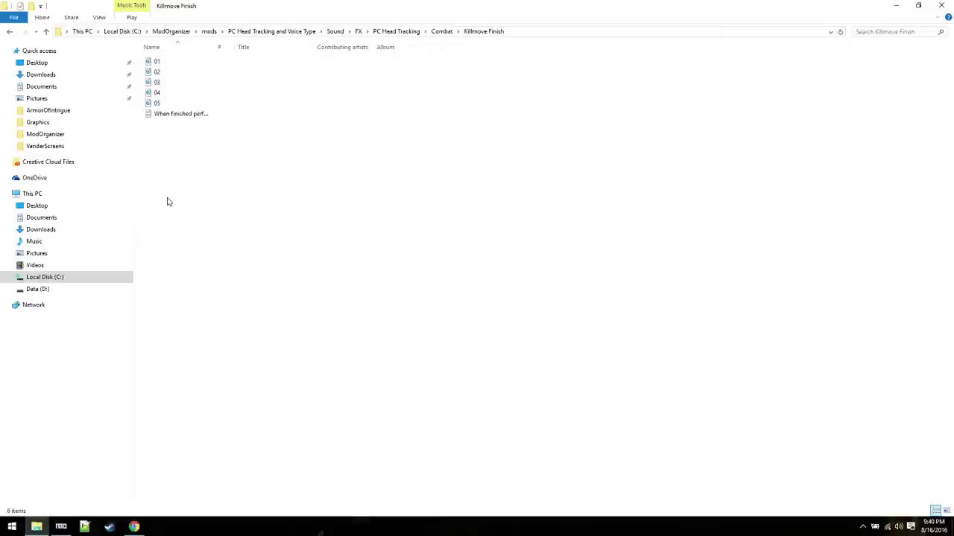
right_click(157, 104)
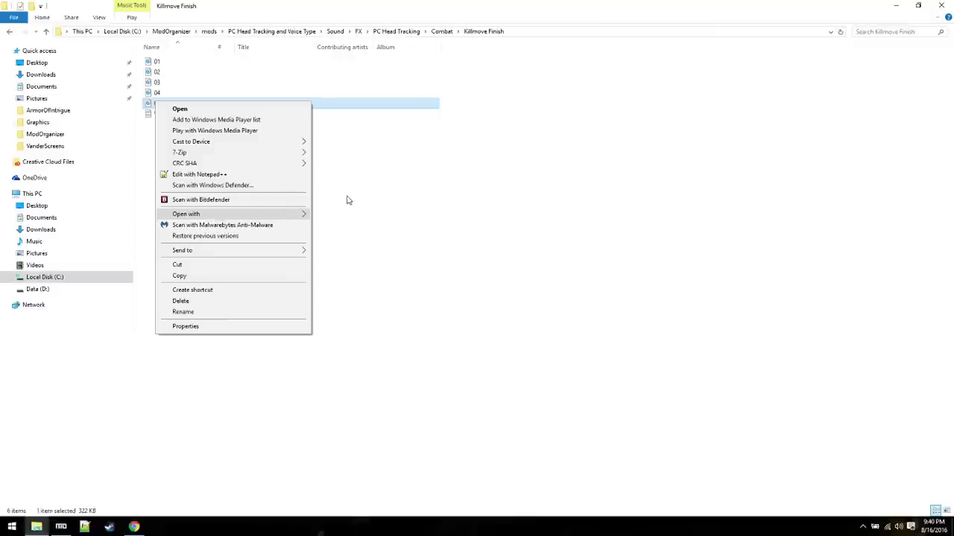
click(181, 92)
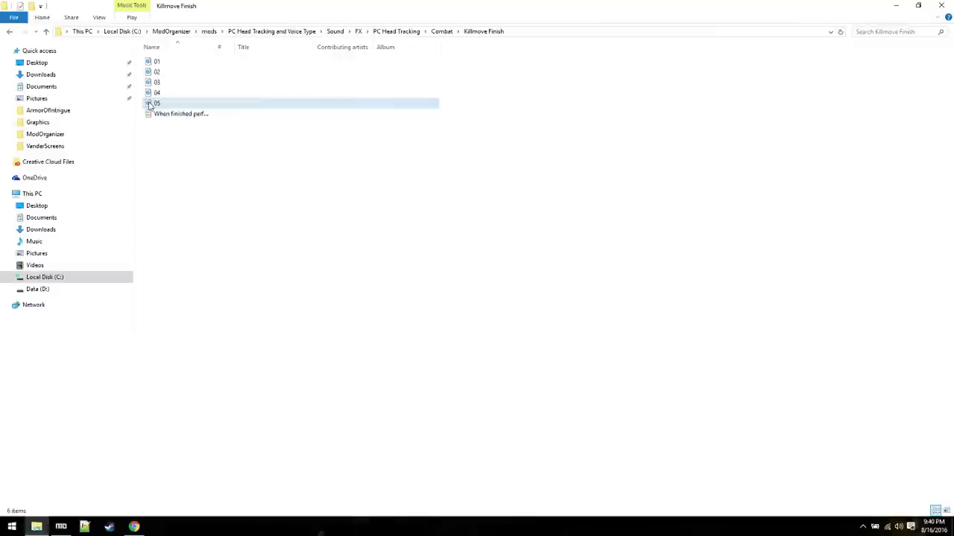
double_click(149, 103)
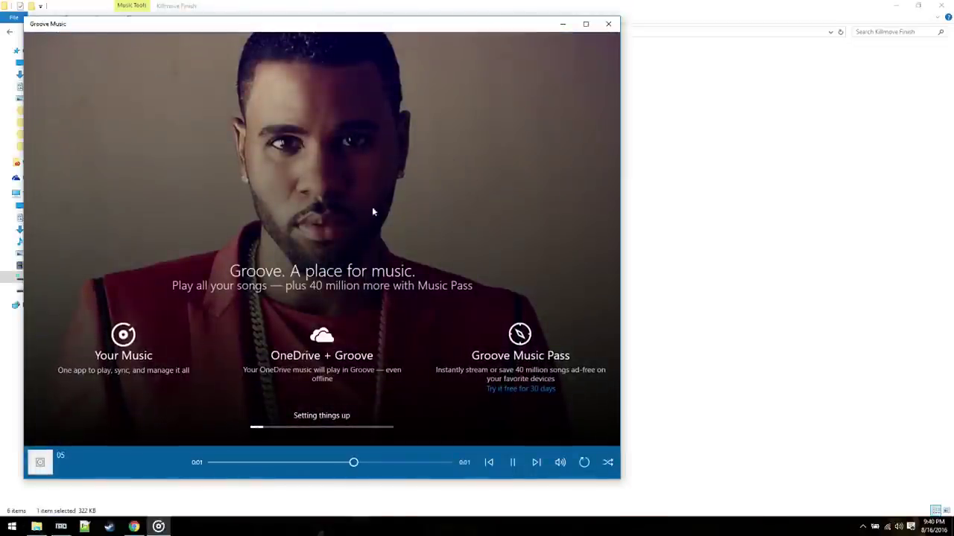
click(608, 24)
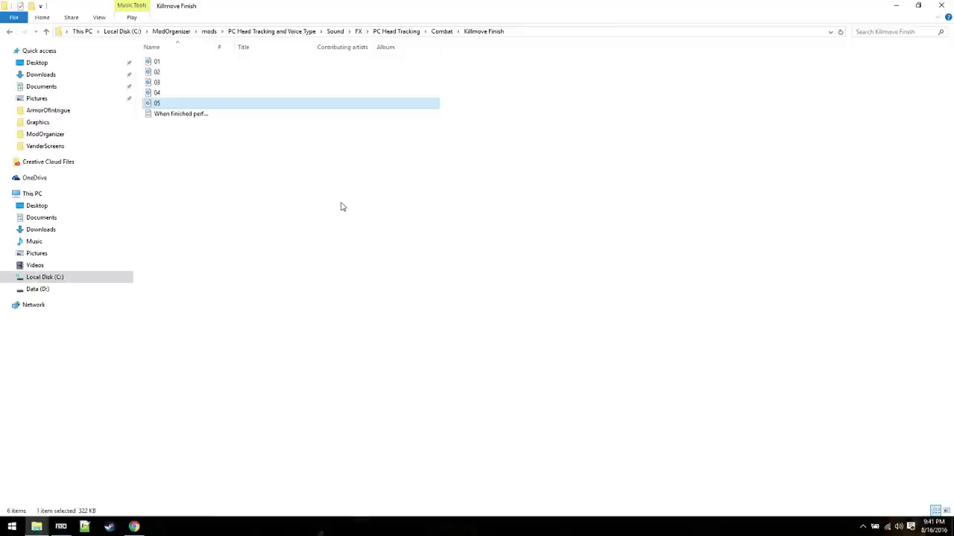
View the Store sounds inside the Location folder and return to the PC Head Tracking folder
click(9, 31)
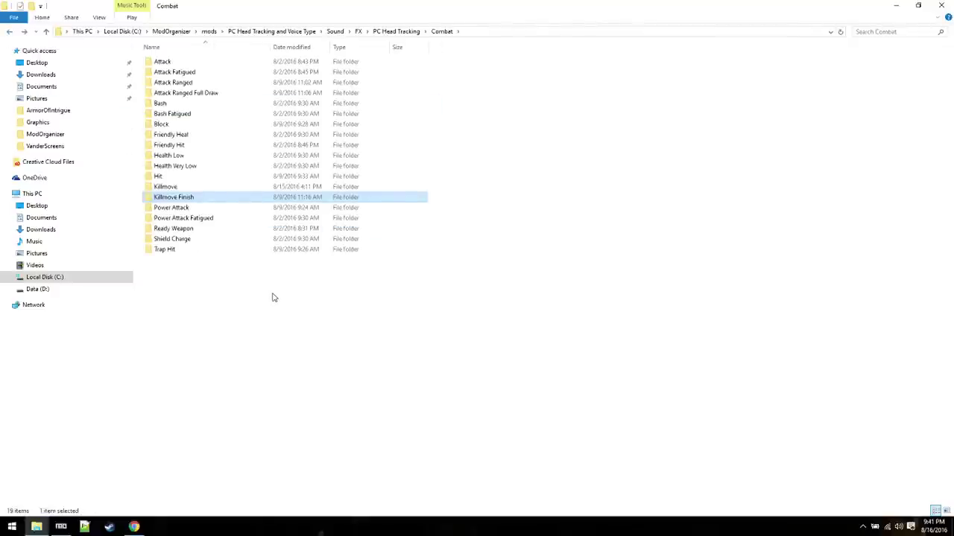
click(10, 31)
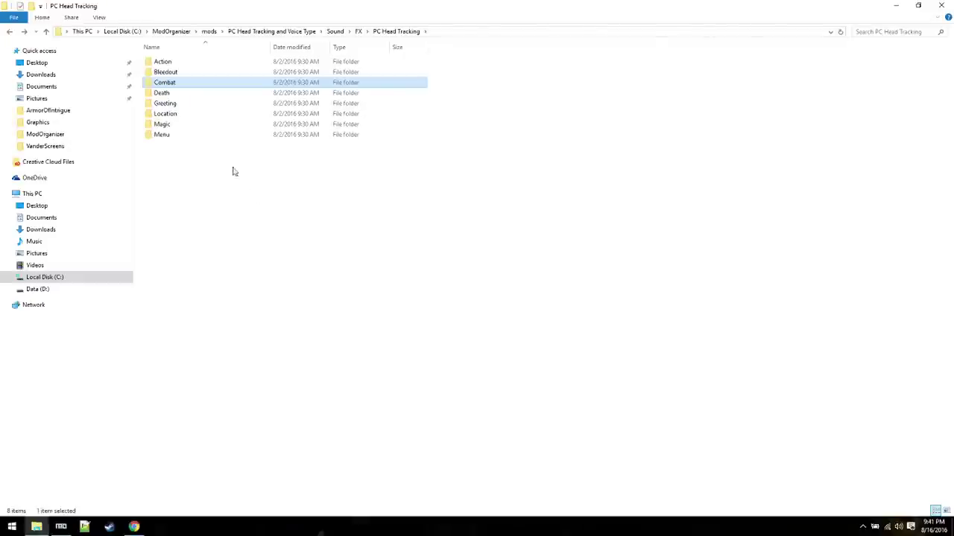
double_click(161, 116)
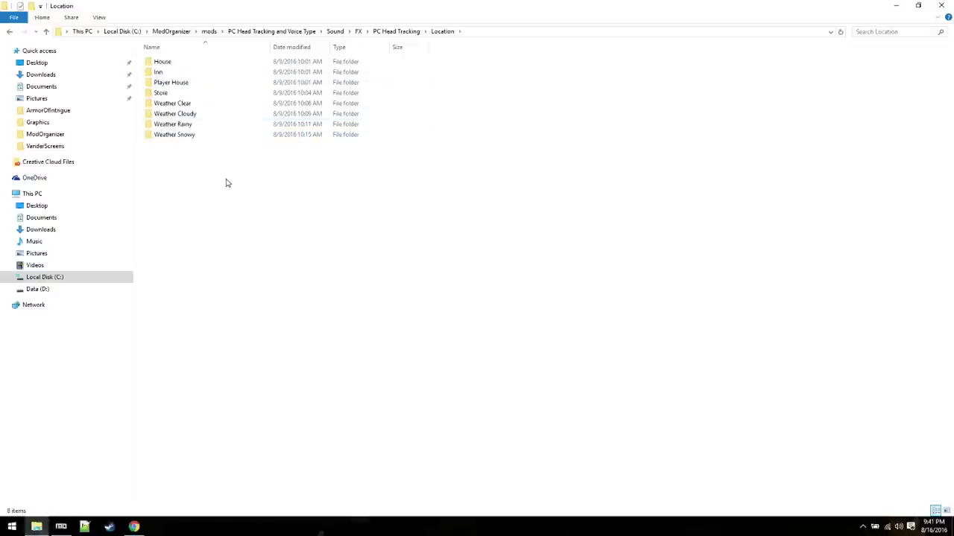
double_click(163, 94)
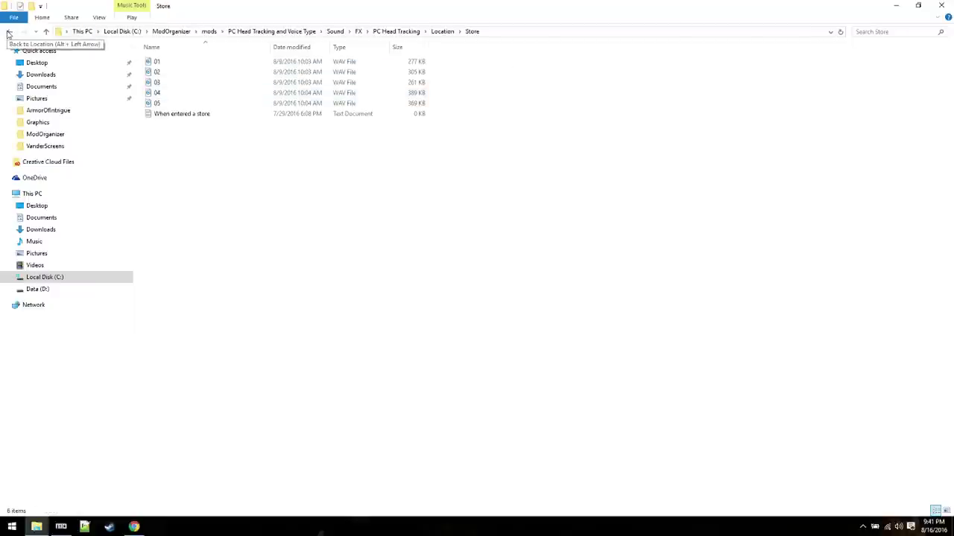
click(9, 34)
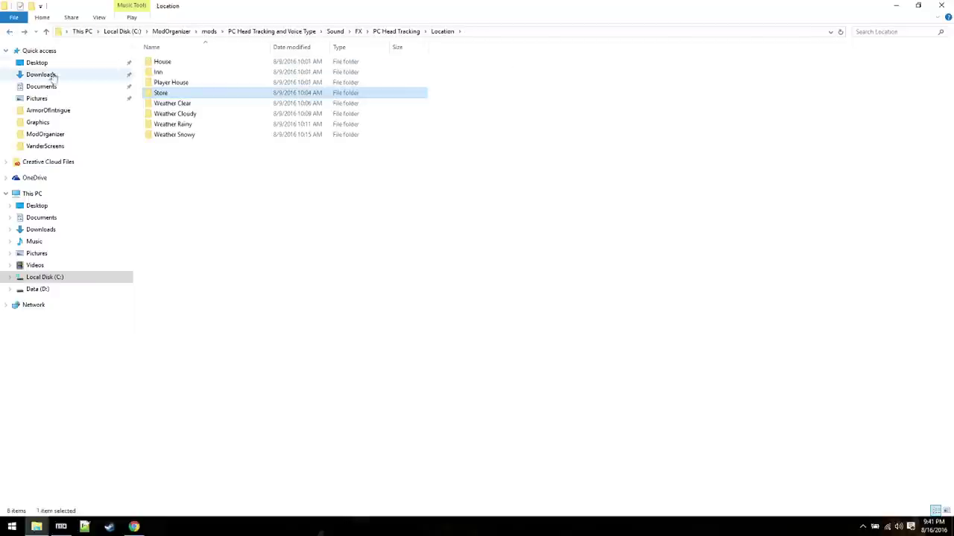
click(9, 32)
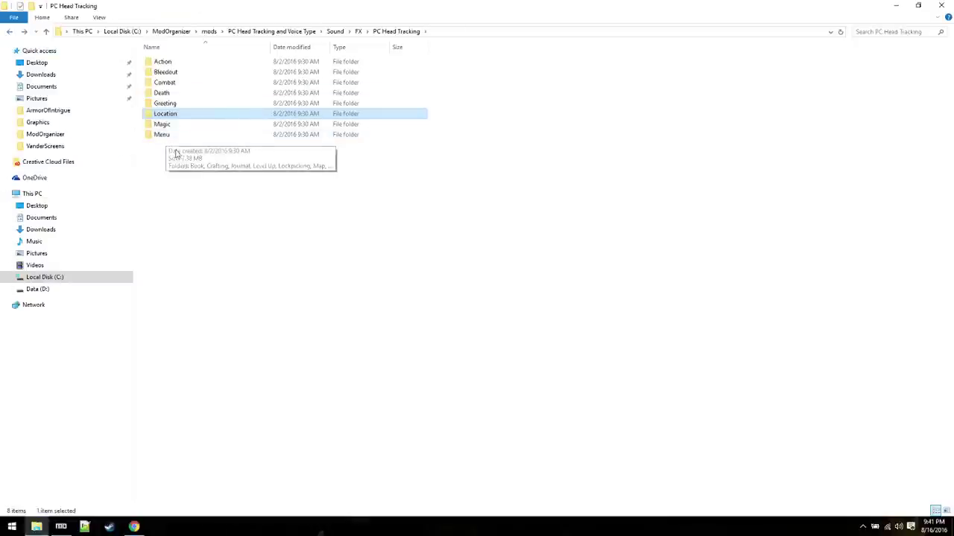
Open the Greeting folder and view the sounds in its Hello and Goodbye subfolders
double_click(167, 104)
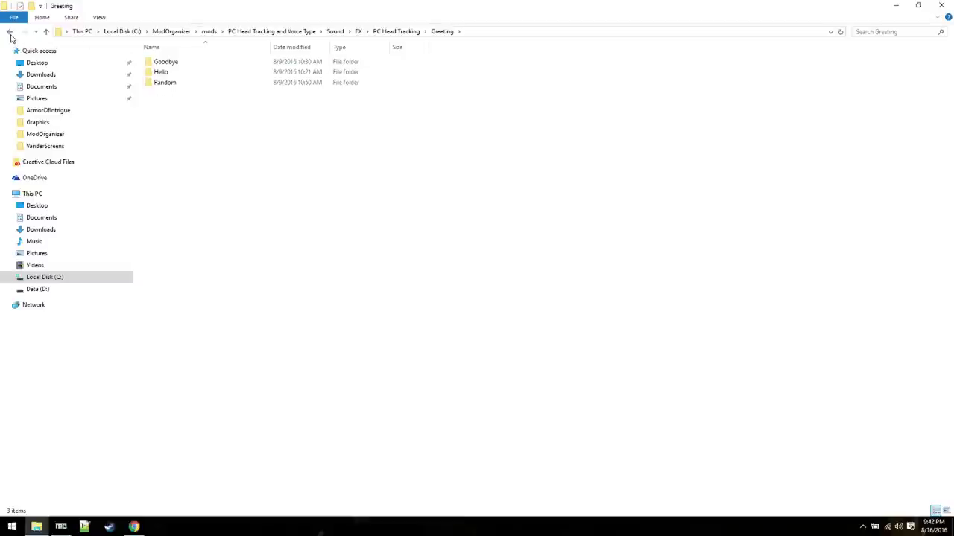
click(9, 33)
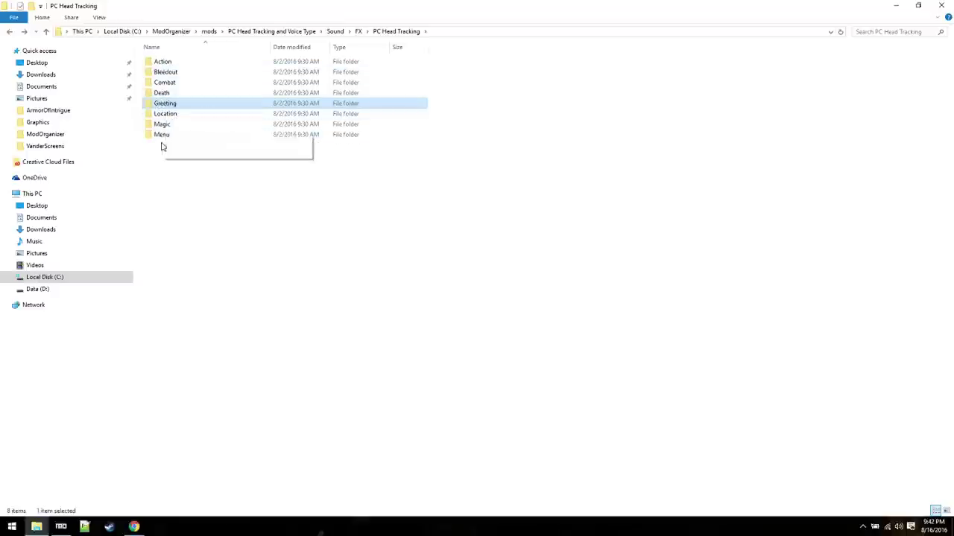
double_click(164, 104)
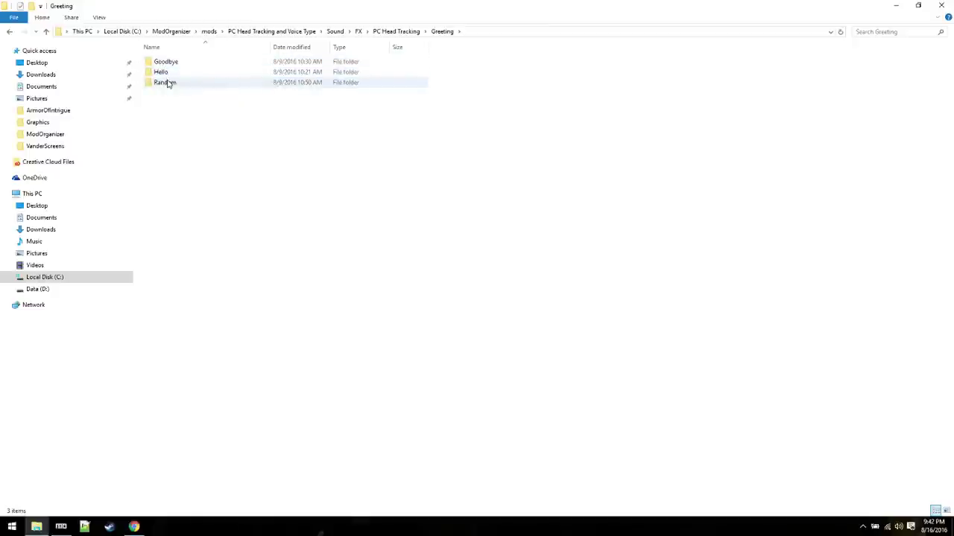
double_click(162, 73)
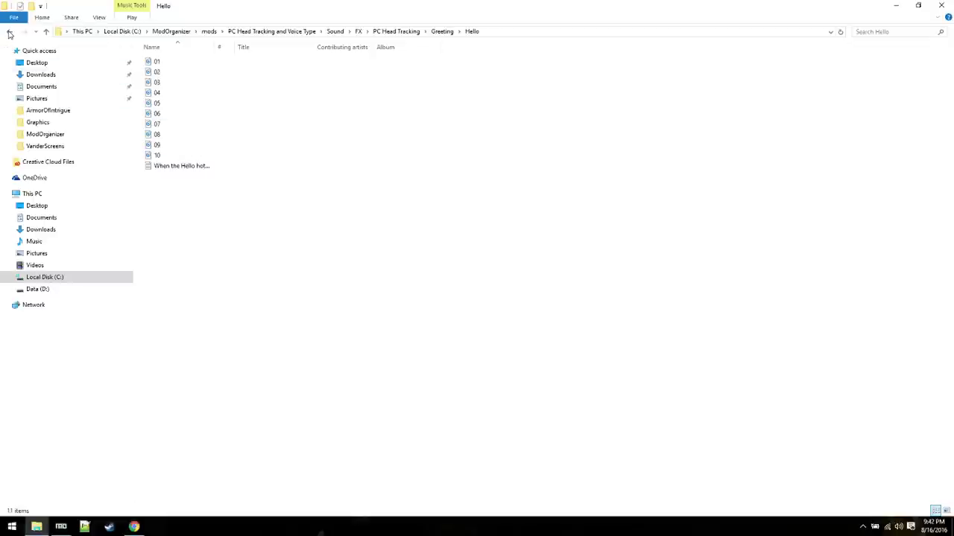
click(10, 34)
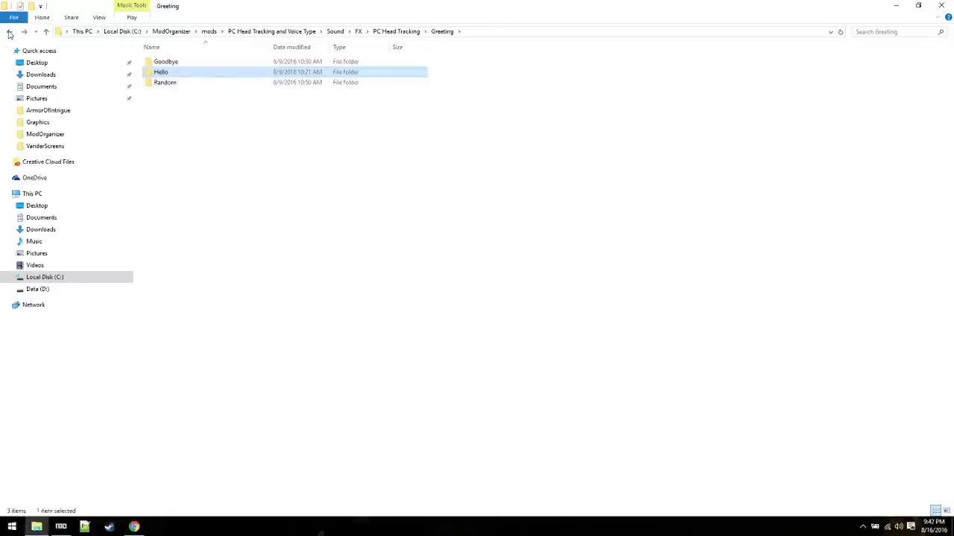
double_click(170, 64)
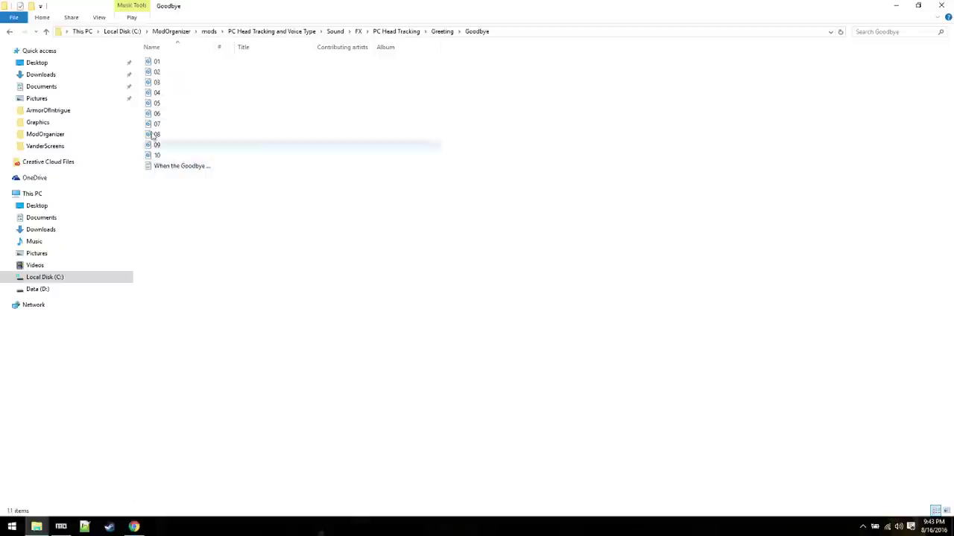
click(9, 31)
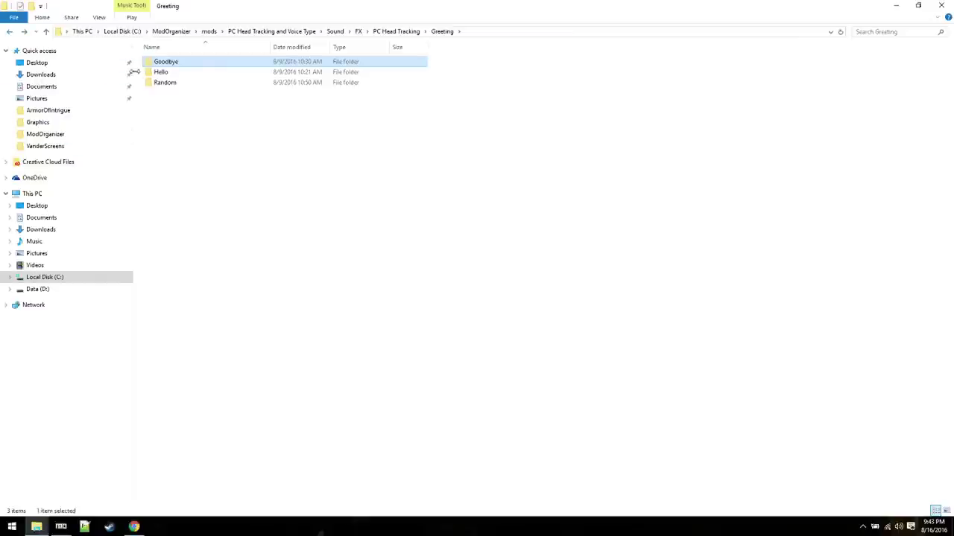
Play sound file 10 from the Goodbye folder in VLC media player
double_click(156, 64)
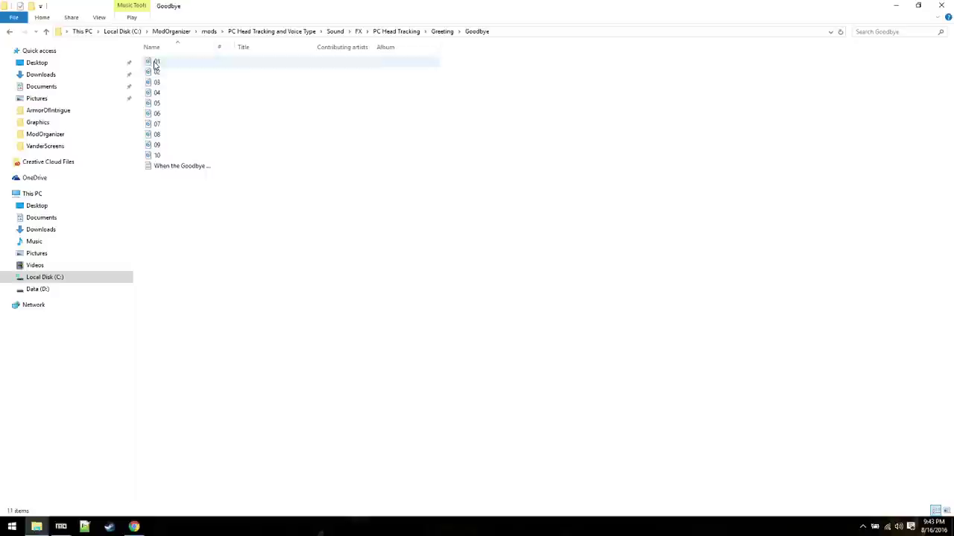
right_click(157, 158)
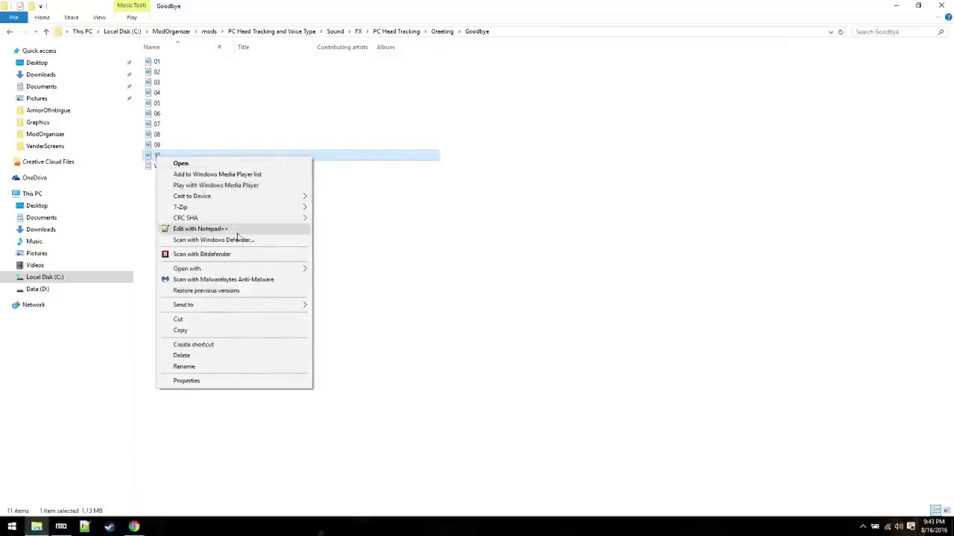
mouse_move(268, 270)
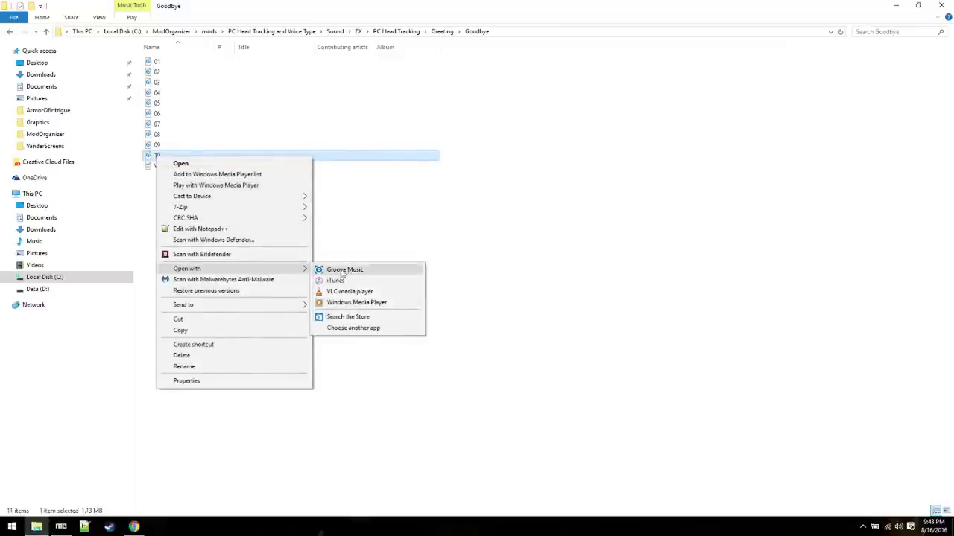
click(350, 293)
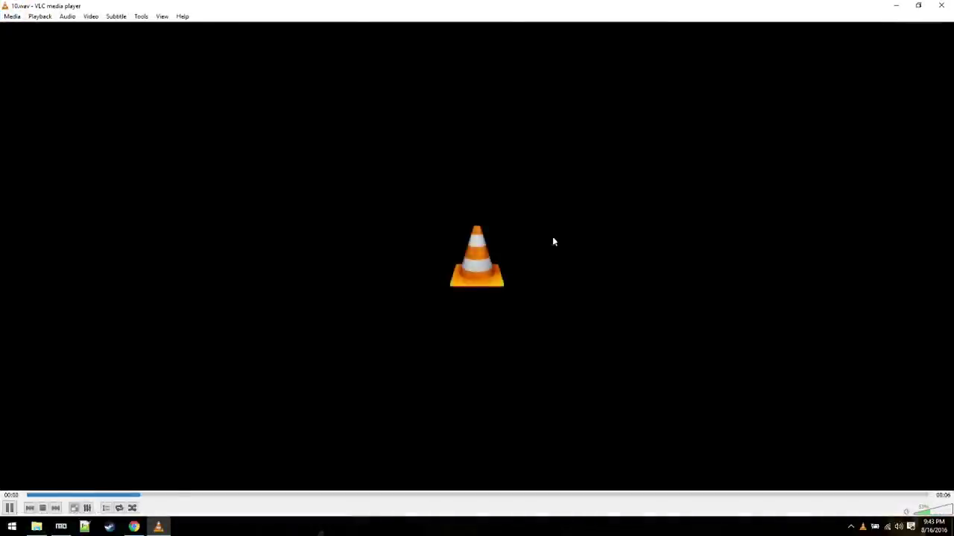
Restore the player from full size, reposition its window over File Explorer and raise the volume to 125%
click(918, 6)
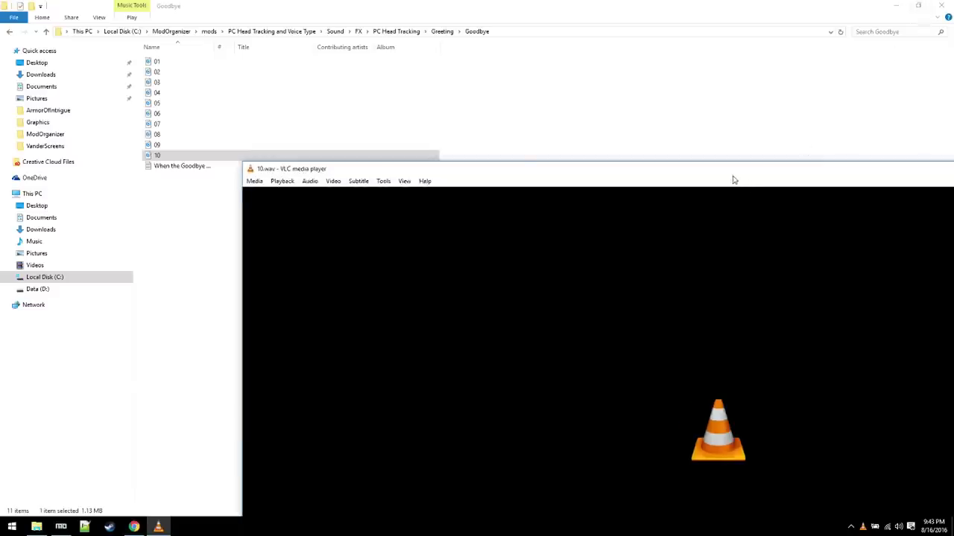
drag(733, 176, 556, 23)
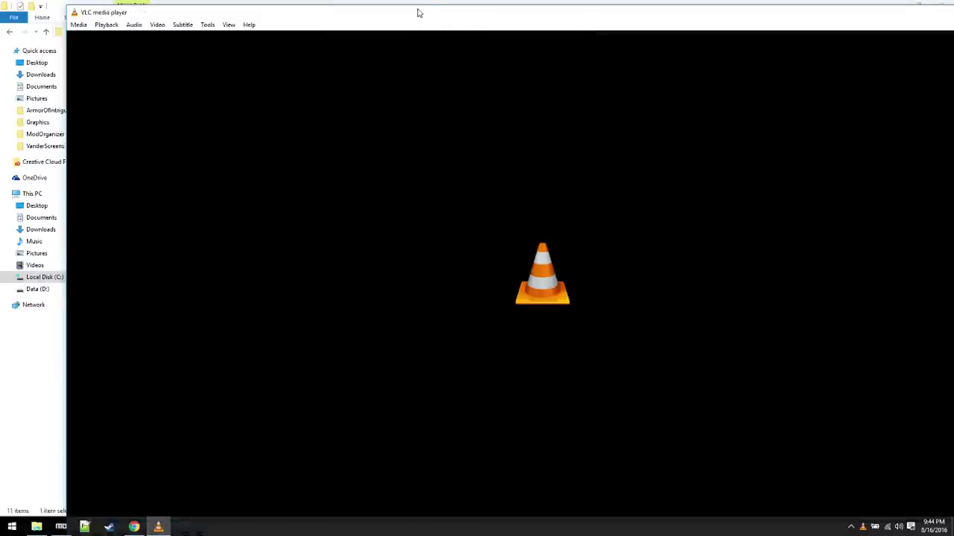
drag(428, 6, 374, 69)
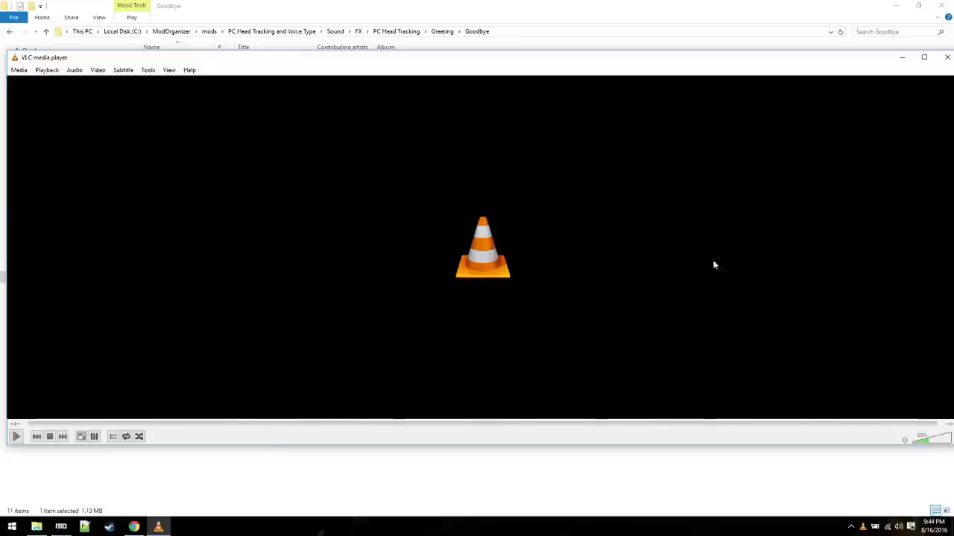
drag(731, 62, 702, 56)
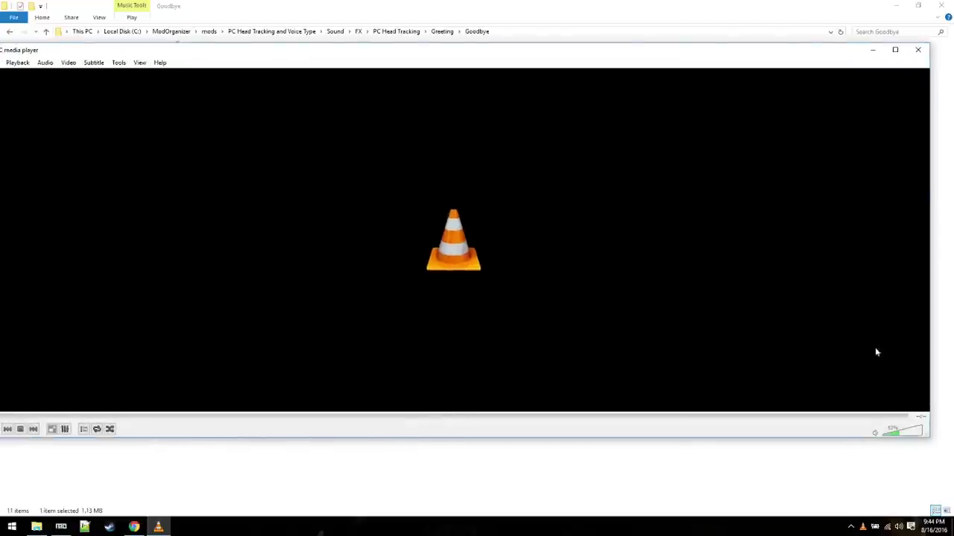
click(915, 434)
click(922, 431)
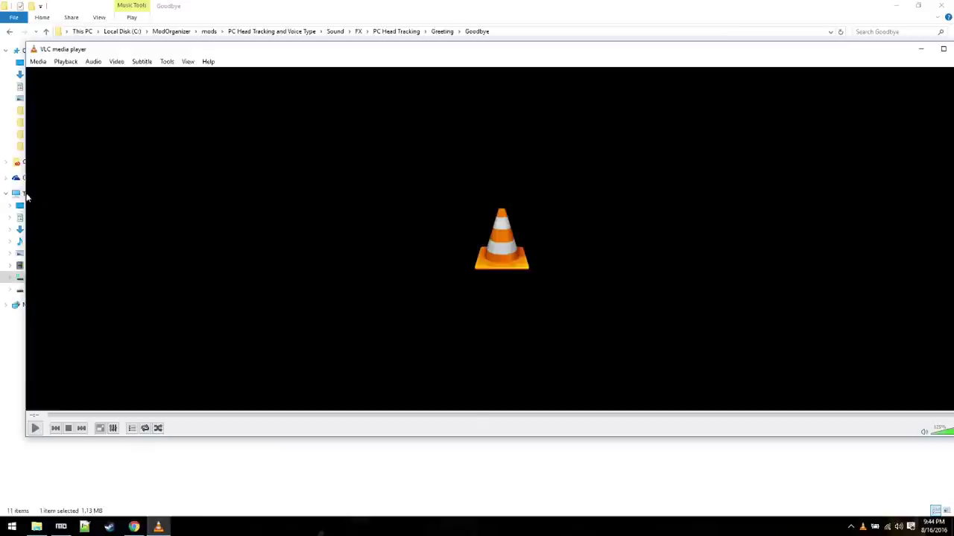
Narrow the VLC window, move it clear of the file names and replay the loaded sound
drag(27, 193, 318, 202)
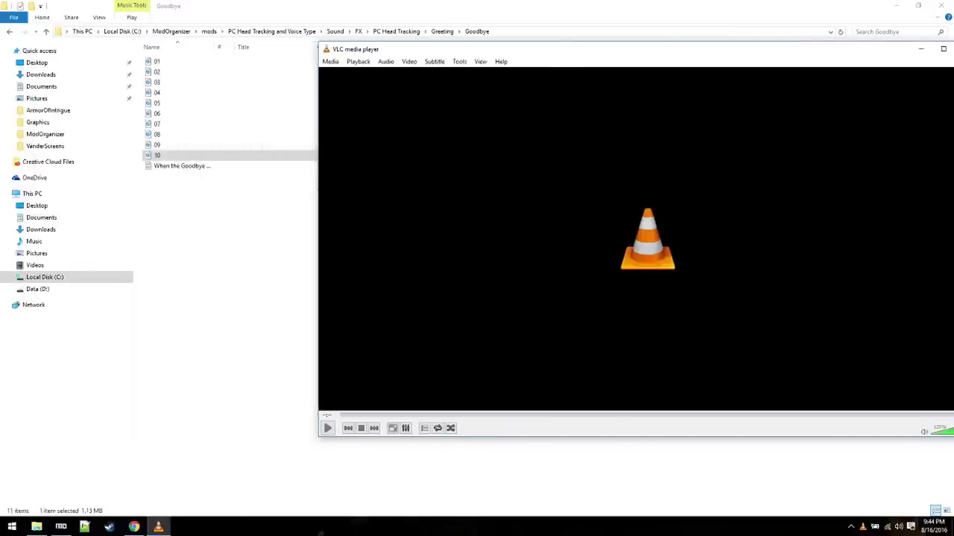
drag(569, 52, 455, 43)
click(212, 420)
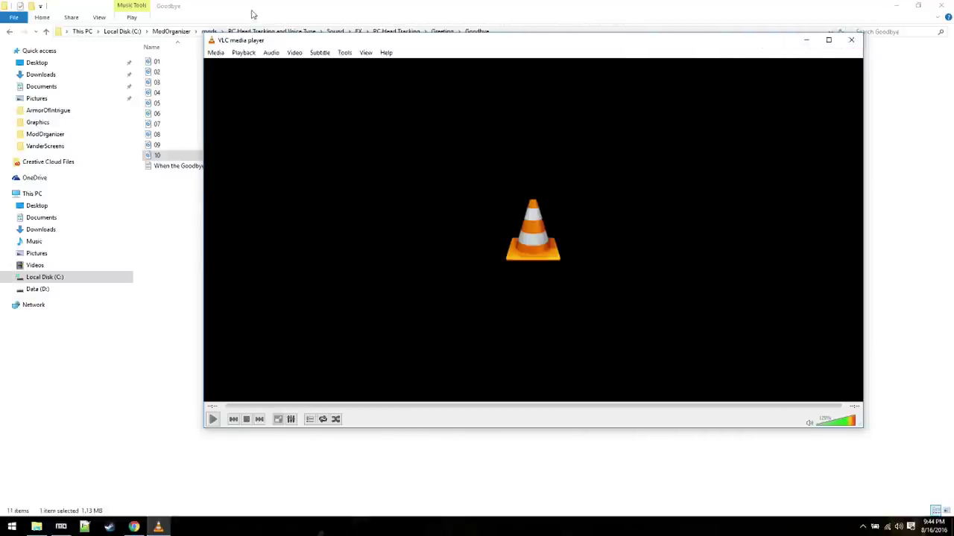
Restore the Goodbye folder window from full size and arrange it, narrowed, beside the VLC player
click(797, 13)
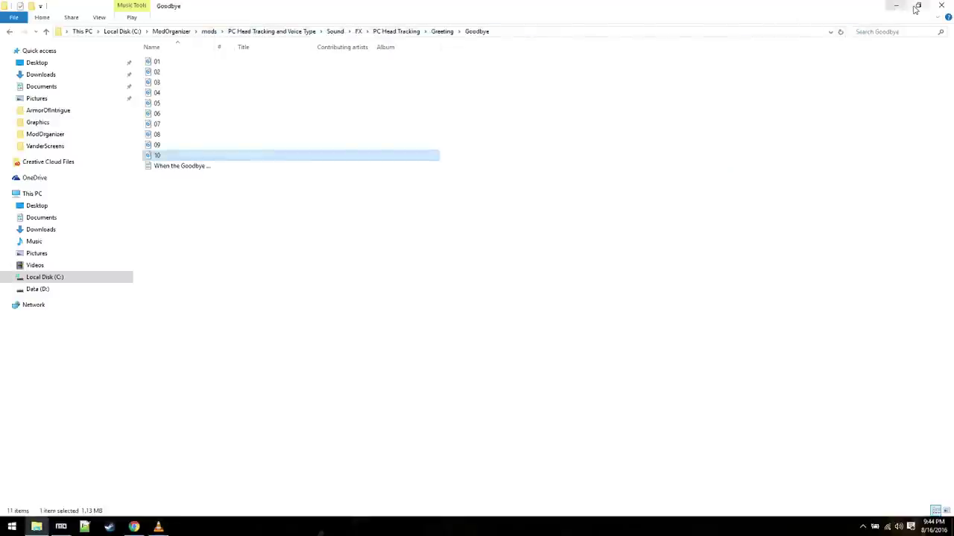
double_click(796, 13)
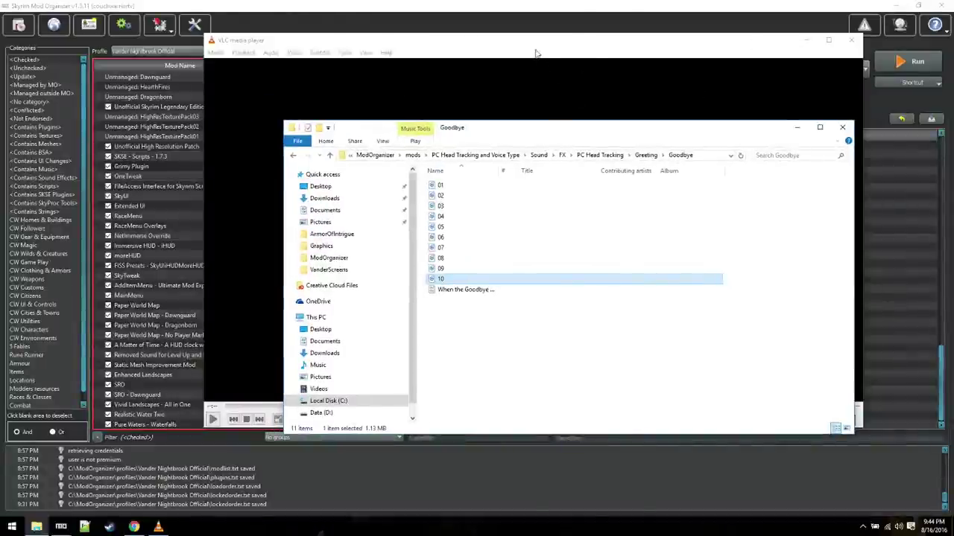
drag(533, 44, 328, 16)
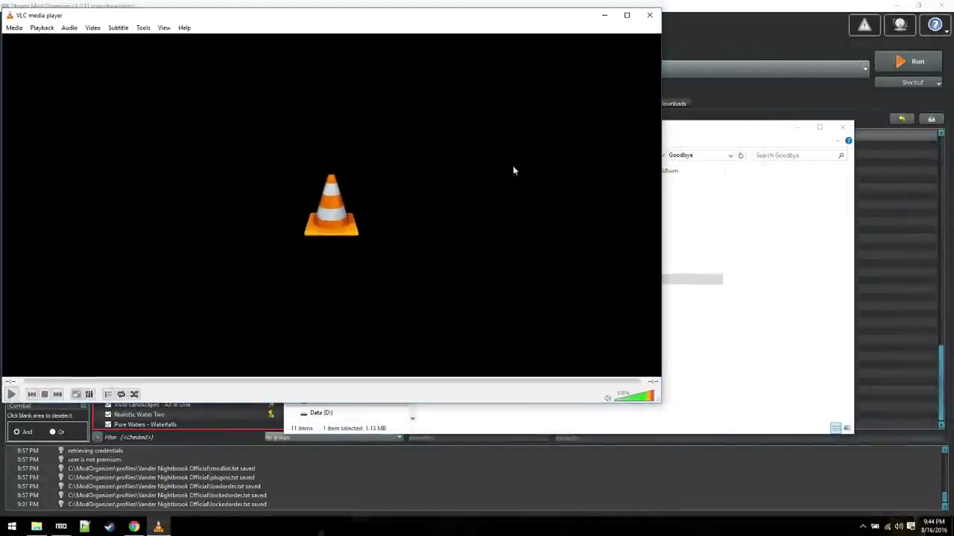
click(693, 127)
drag(665, 129, 748, 203)
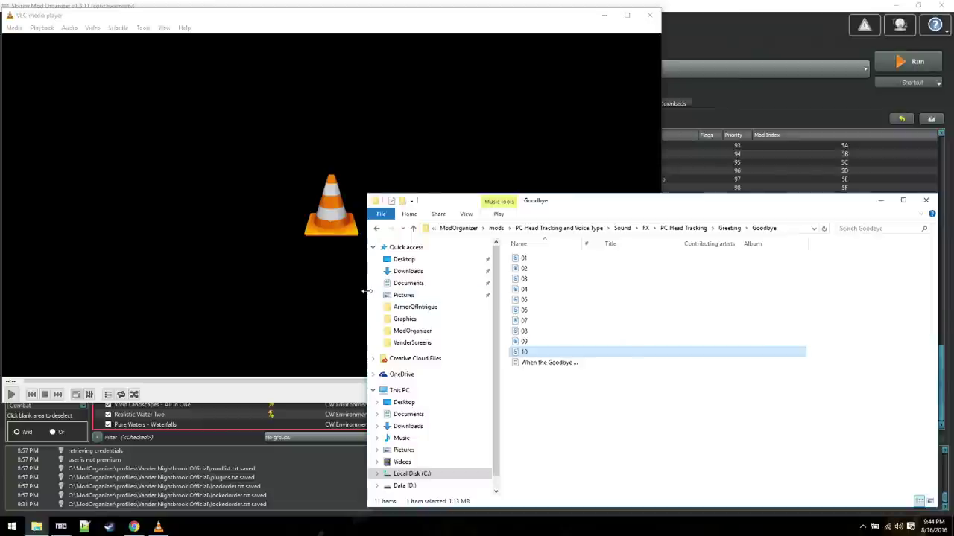
drag(368, 294, 567, 292)
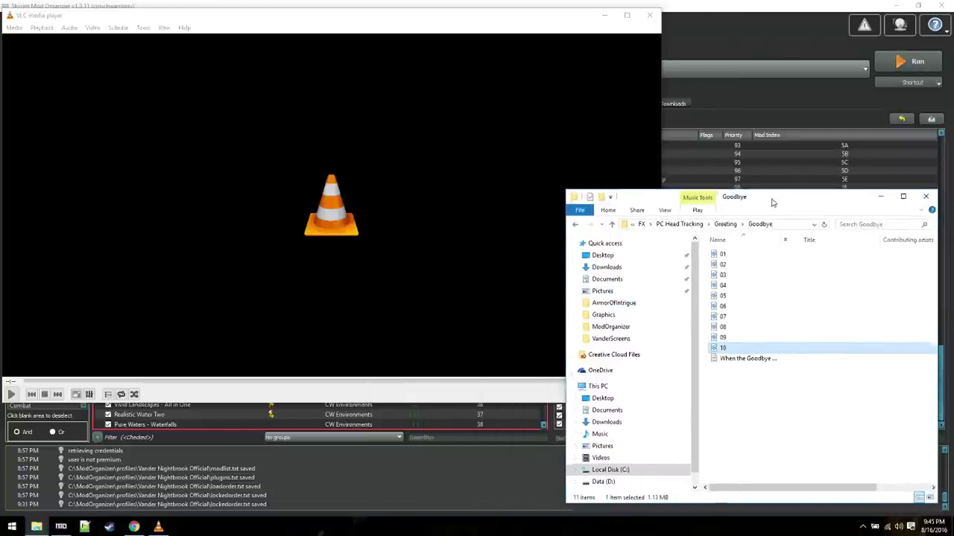
mouse_move(770, 202)
mouse_down()
mouse_move(768, 190)
mouse_move(778, 209)
mouse_up()
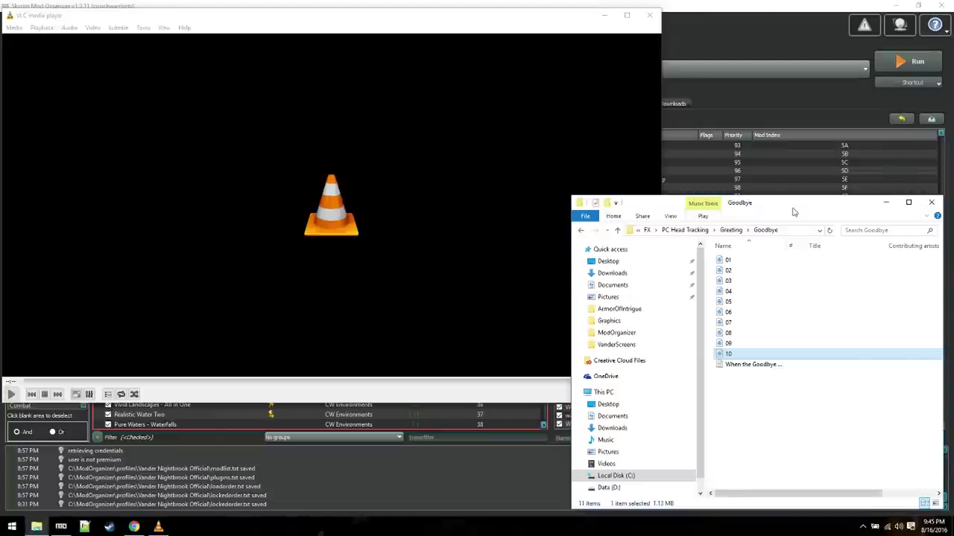
View the sounds in the Greeting folder's Random subfolder and return to the PC Head Tracking folder
click(581, 230)
double_click(740, 283)
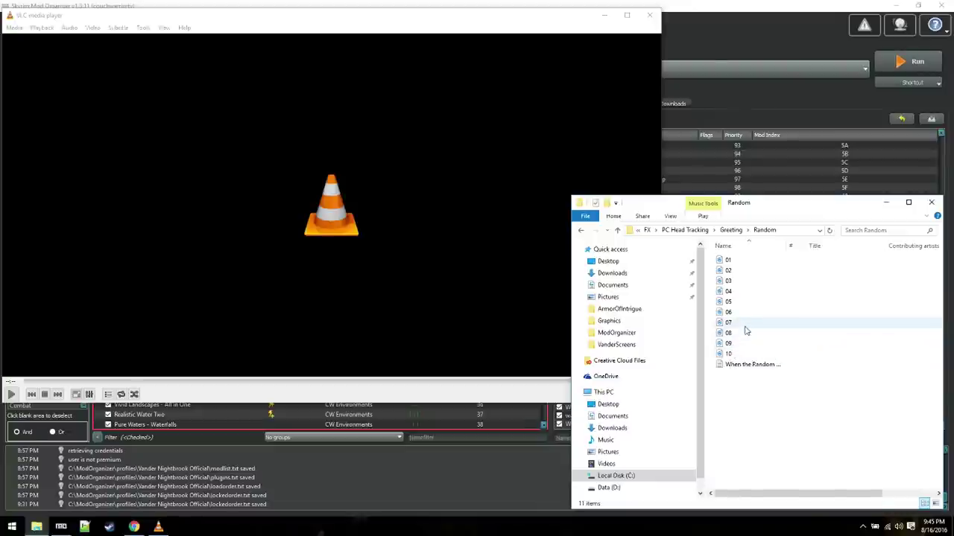
mouse_move(746, 330)
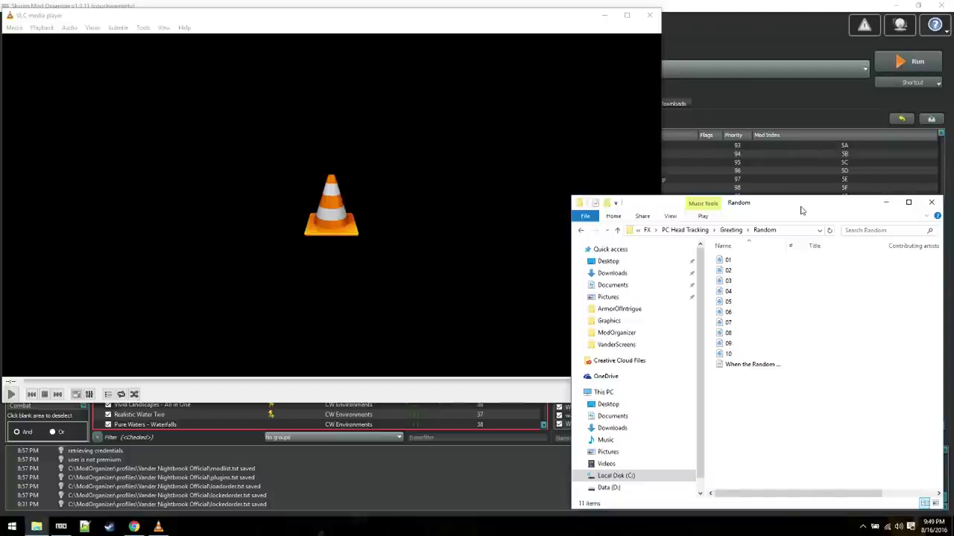
click(580, 230)
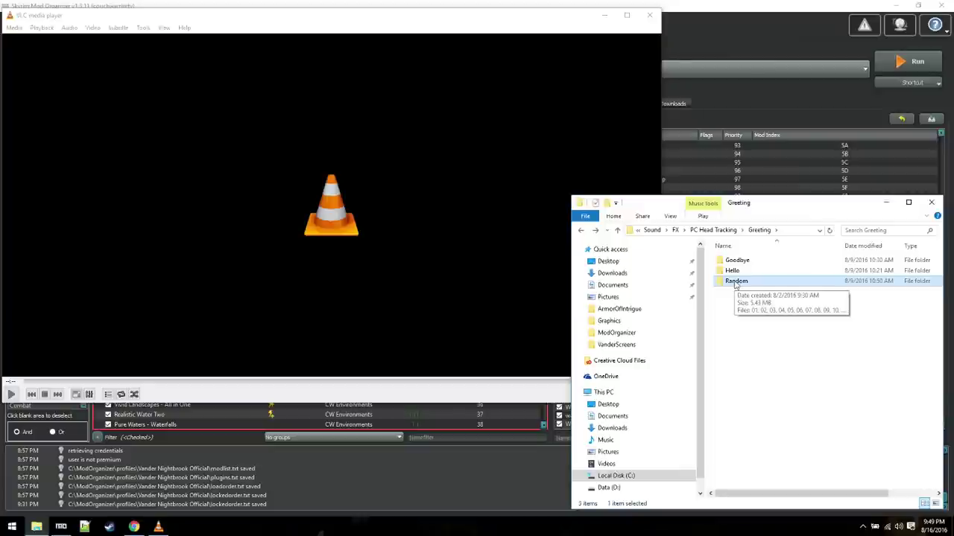
click(581, 230)
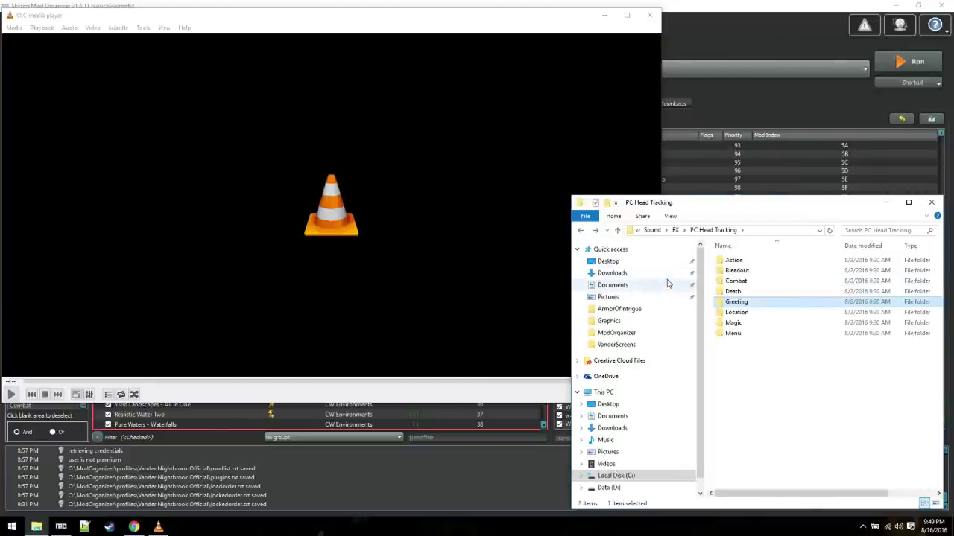
Open the Killmove Finish subfolder inside the Combat folder
double_click(738, 282)
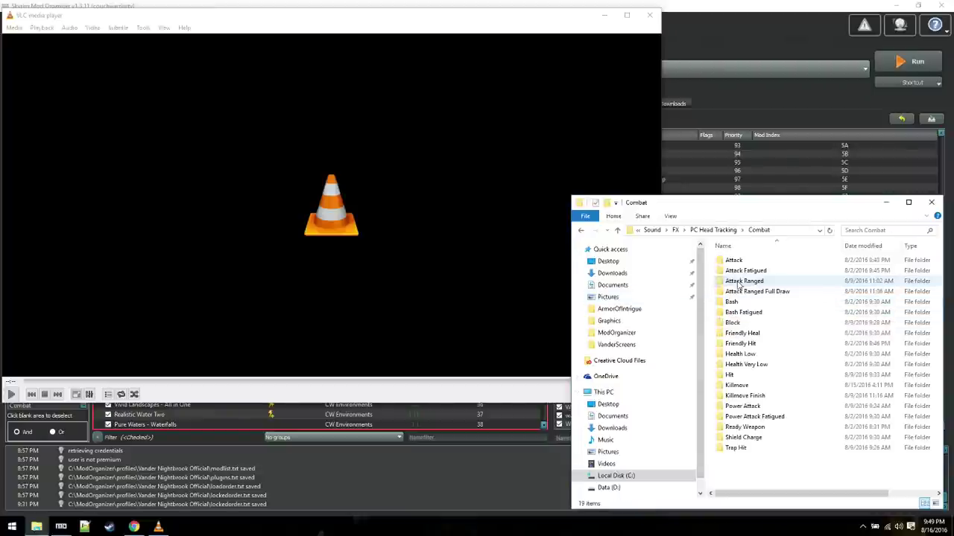
click(745, 400)
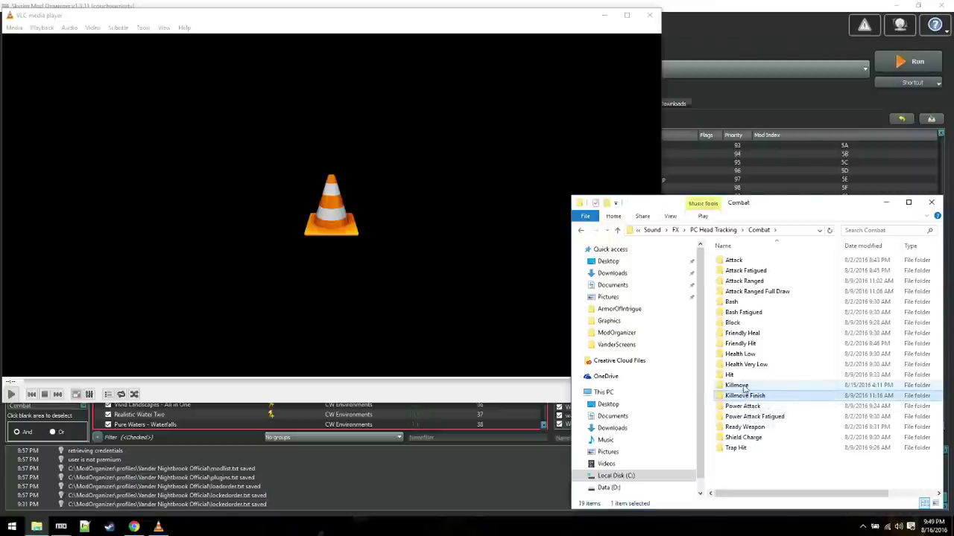
double_click(746, 400)
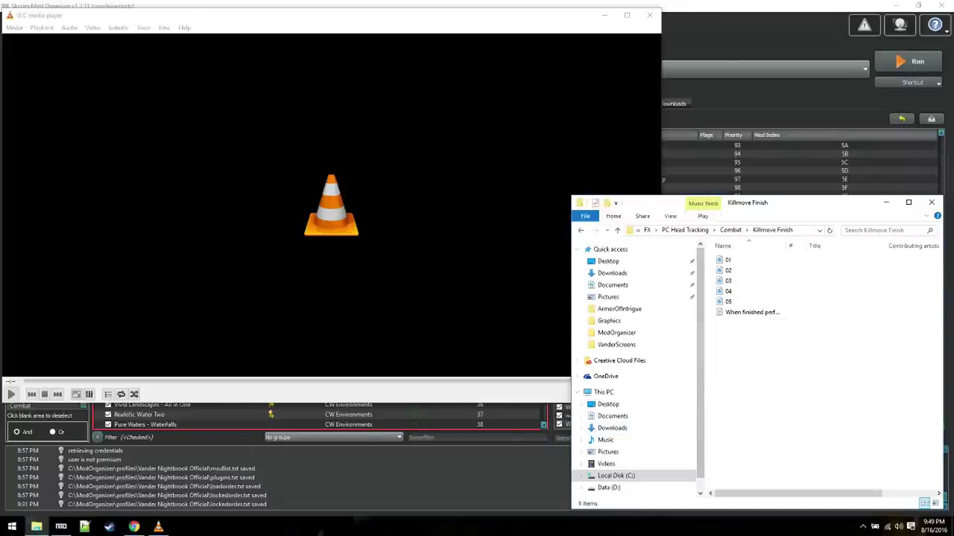
Open a second File Explorer window, view the FleetReturns folder on the Desktop and go back to the Desktop
right_click(36, 527)
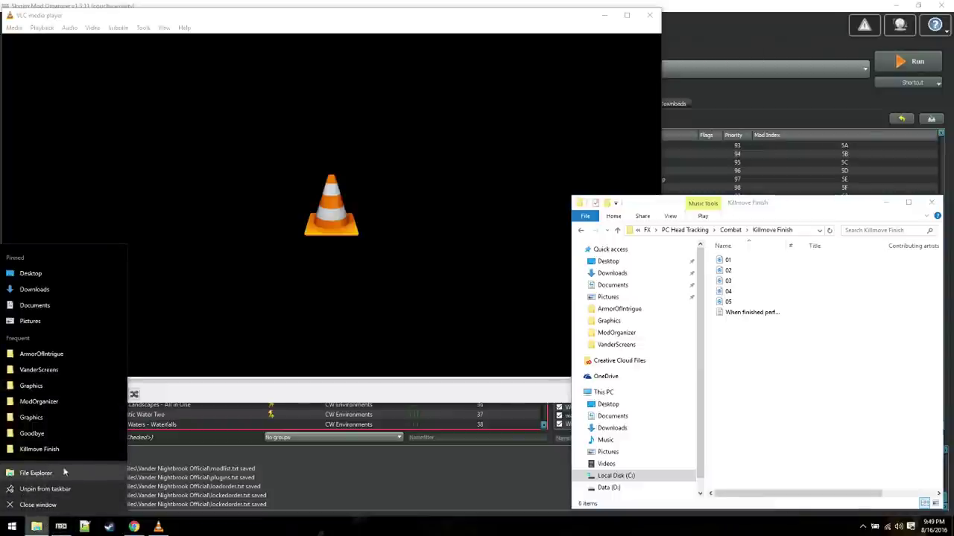
click(43, 479)
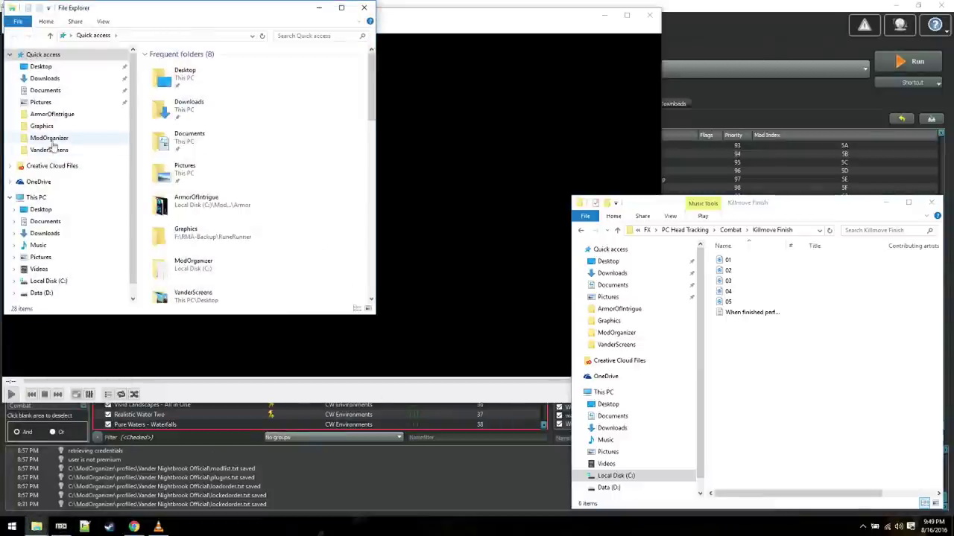
click(39, 210)
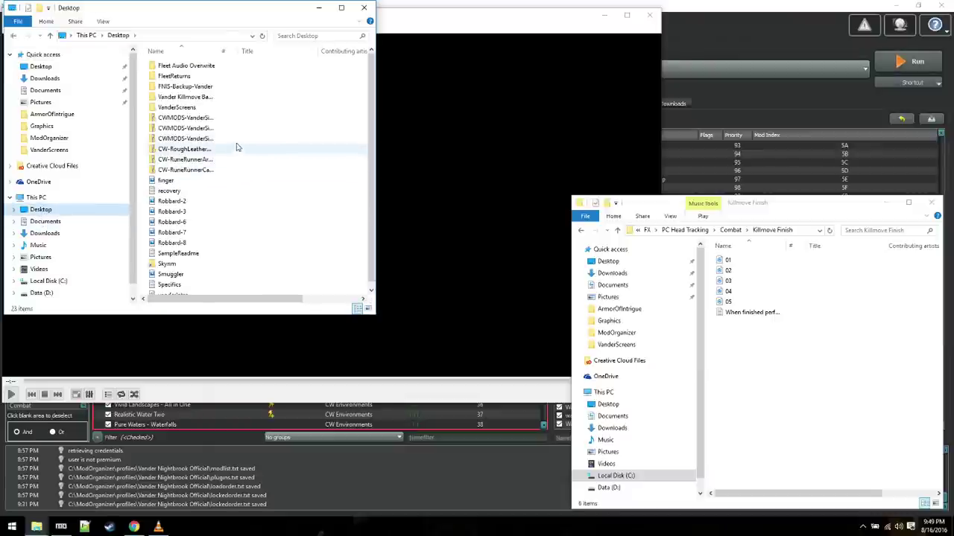
double_click(188, 77)
click(13, 36)
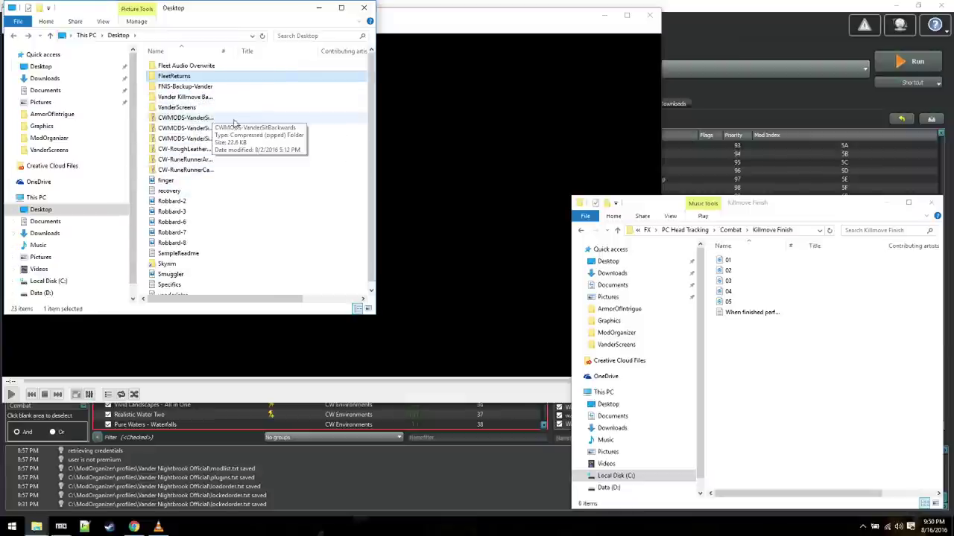
Play sound files 05, 04 and 03 from the Killmove Finish folder in VLC media player
click(735, 206)
click(492, 28)
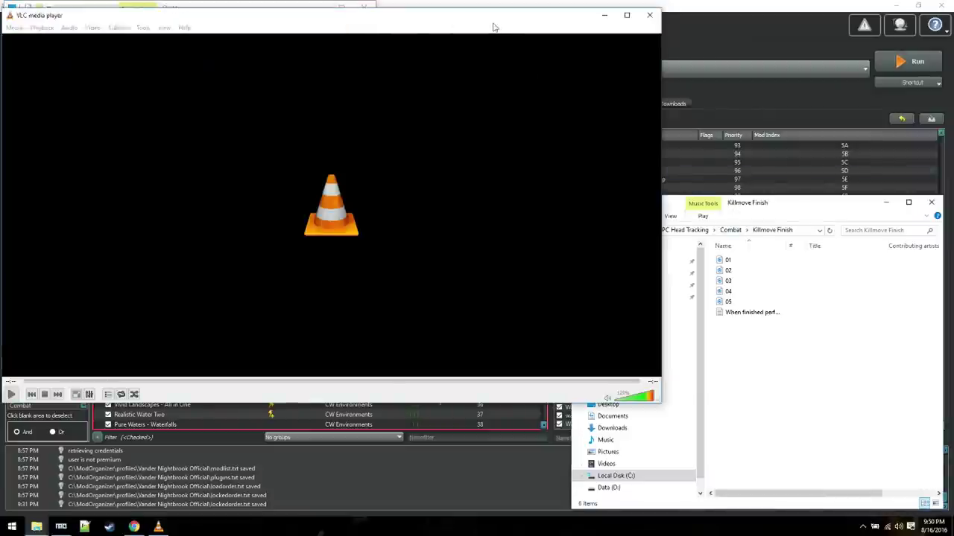
click(736, 209)
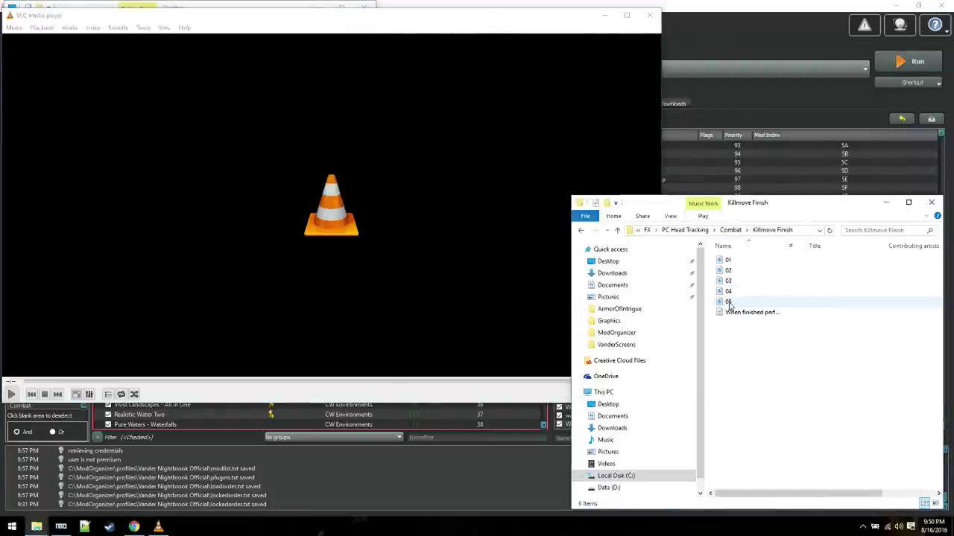
drag(735, 306, 359, 250)
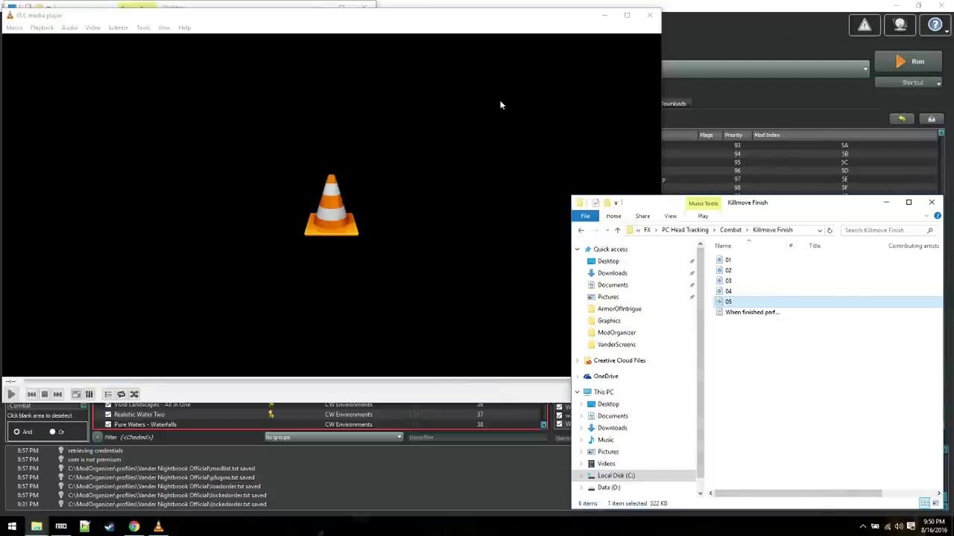
click(488, 28)
click(775, 217)
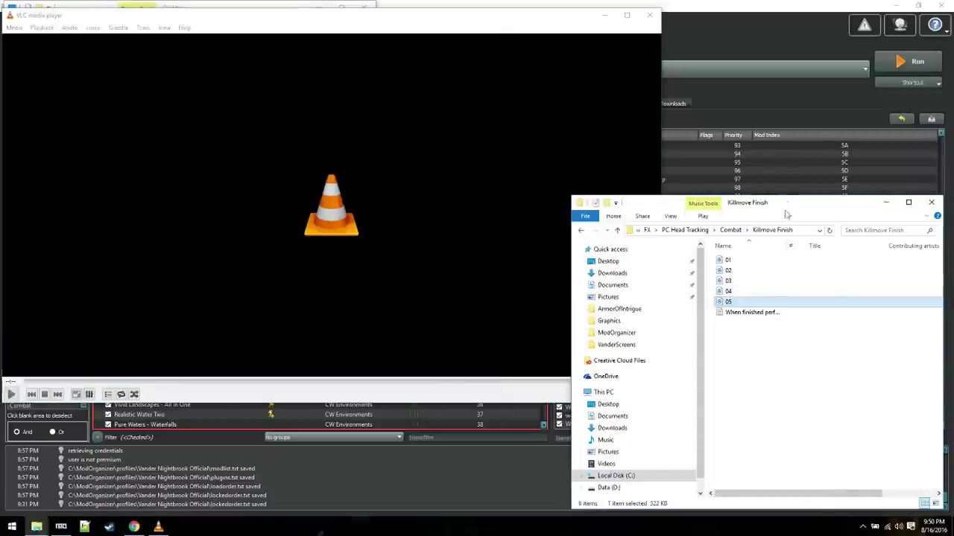
double_click(728, 291)
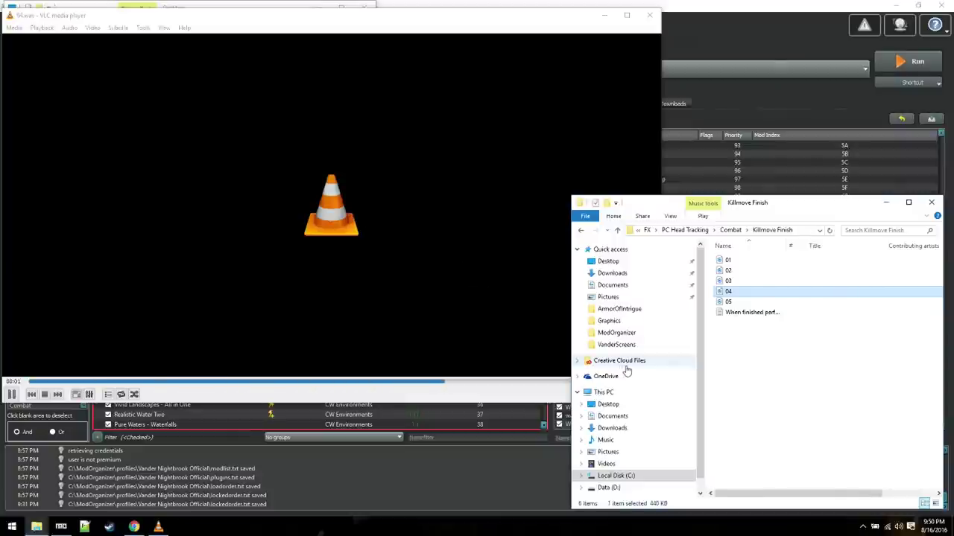
double_click(730, 281)
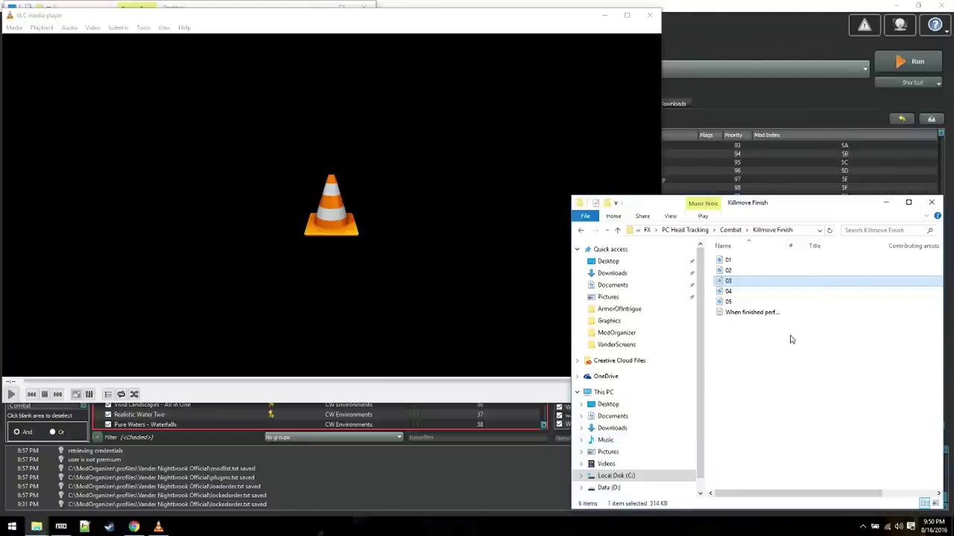
Rearrange the Killmove Finish and VLC windows so both overlap beside the Desktop folder window, with Killmove Finish in front
drag(815, 207, 748, 185)
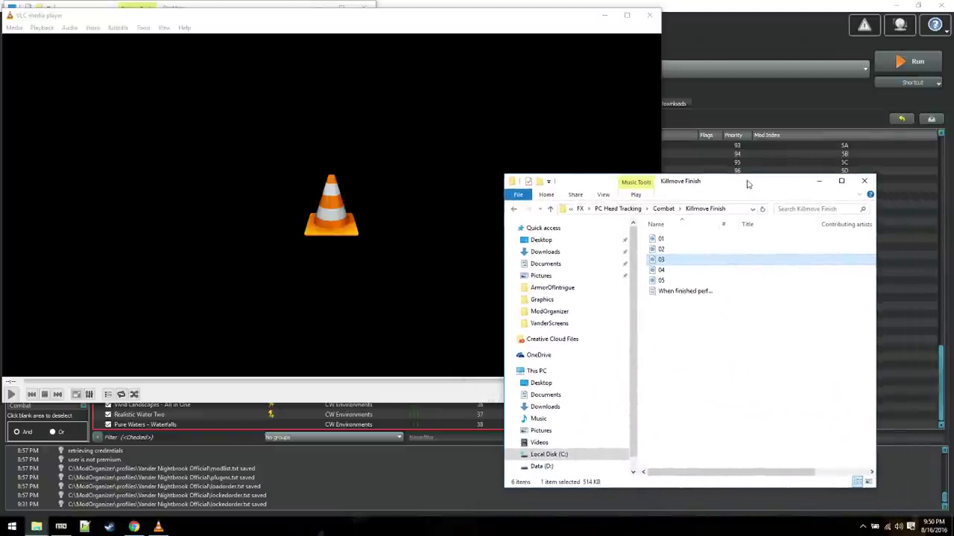
drag(301, 24, 401, 74)
click(748, 185)
click(291, 10)
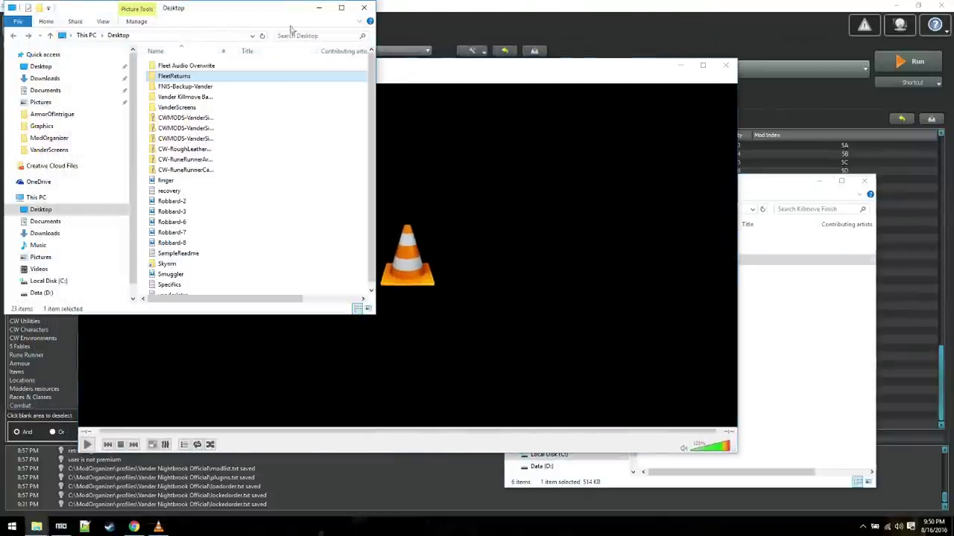
click(430, 73)
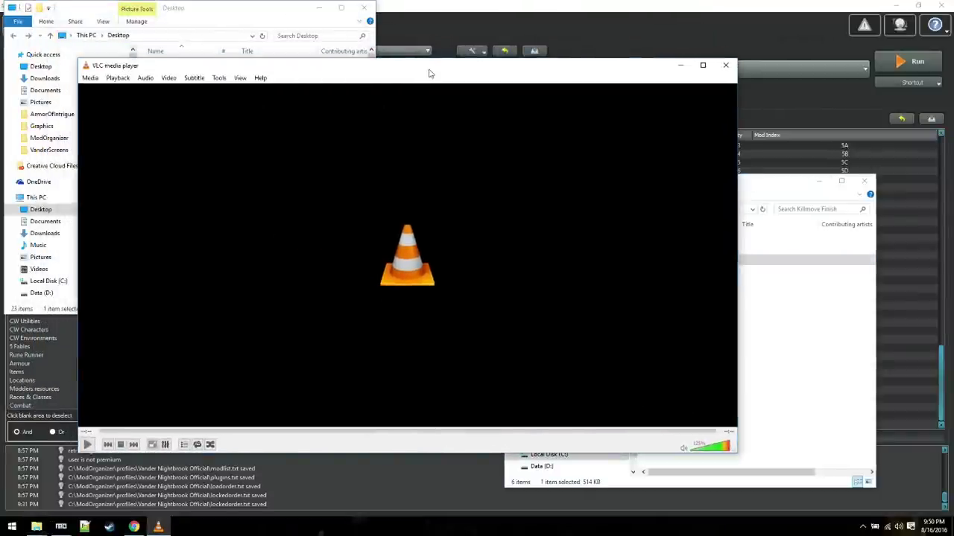
drag(429, 73, 393, 56)
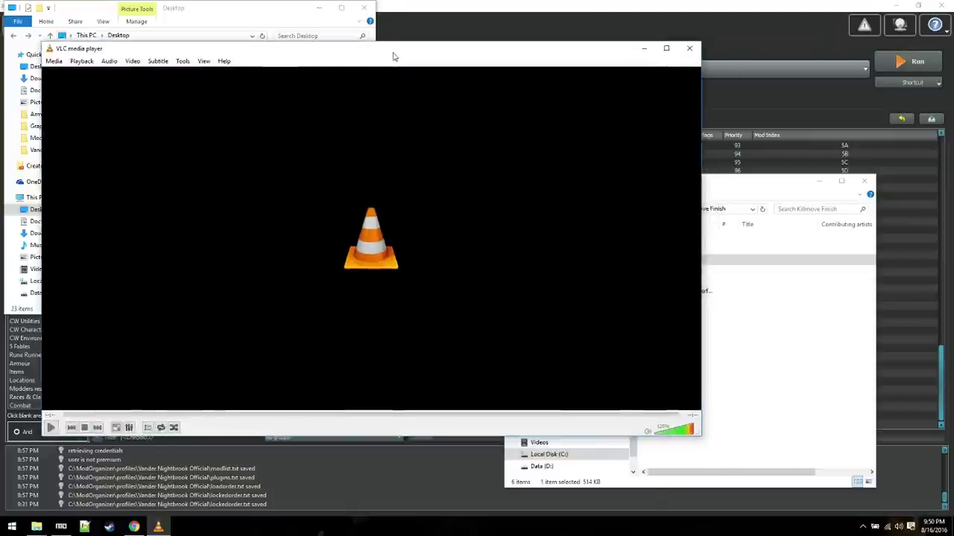
drag(536, 57, 547, 101)
click(753, 184)
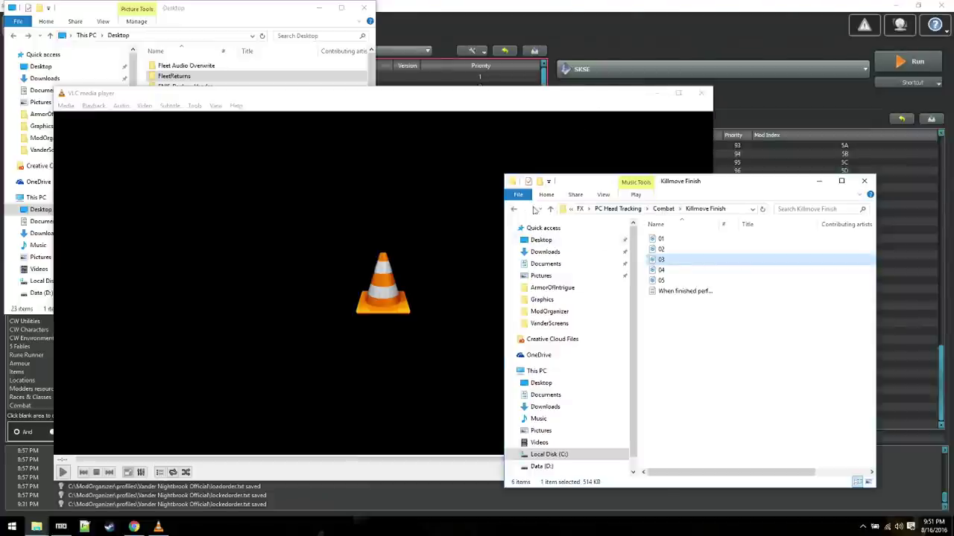
Maximize the Killmove Finish window and view Combat's Attack Fatigued and Attack Ranged Full Draw folders, returning to Combat
click(842, 181)
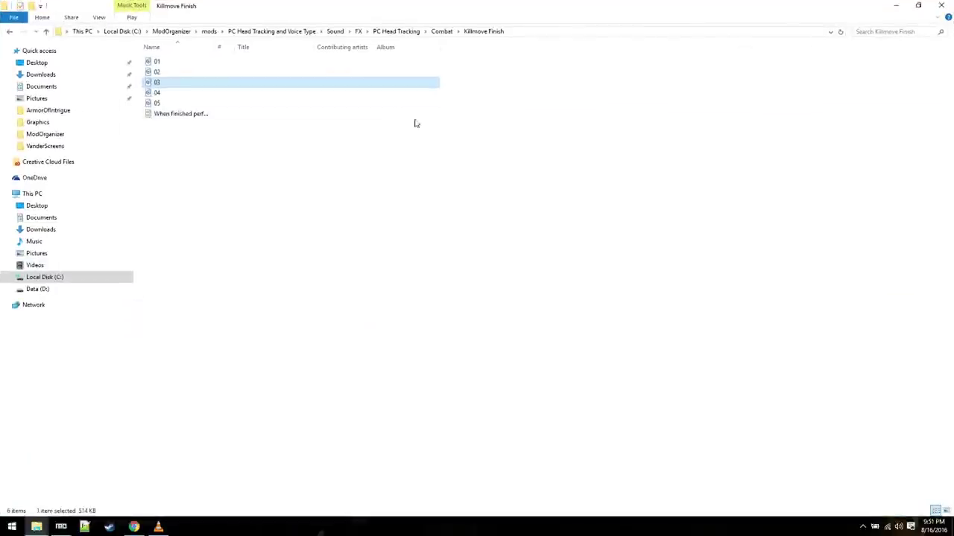
click(9, 32)
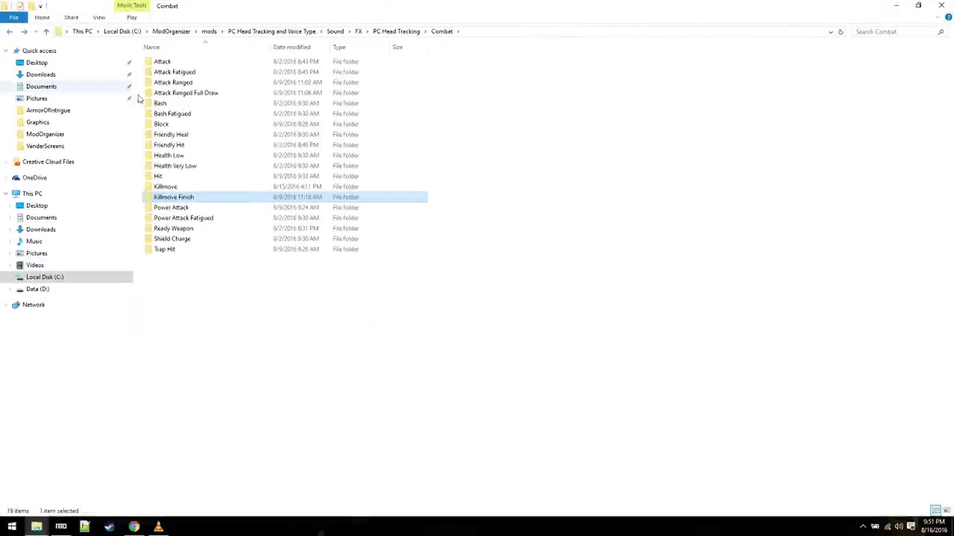
double_click(173, 74)
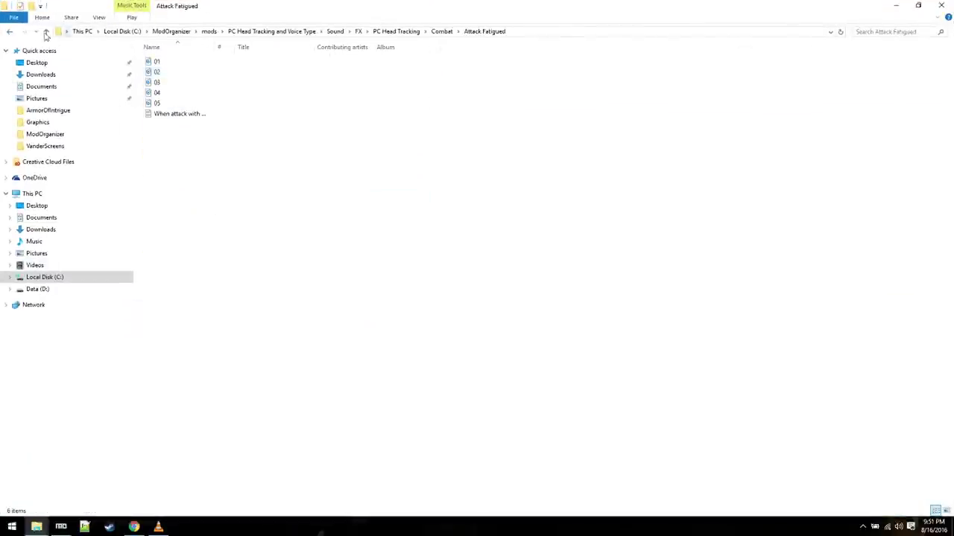
click(10, 32)
double_click(179, 91)
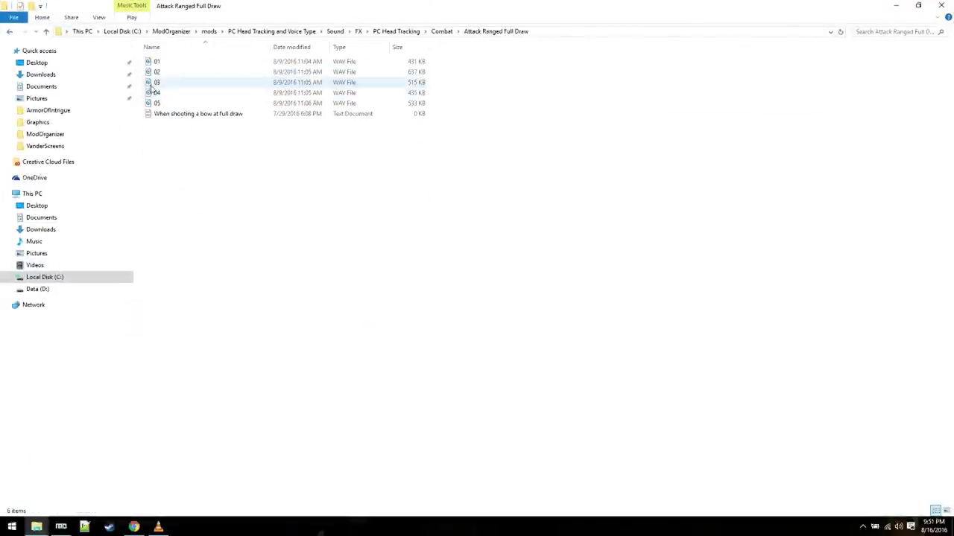
click(12, 32)
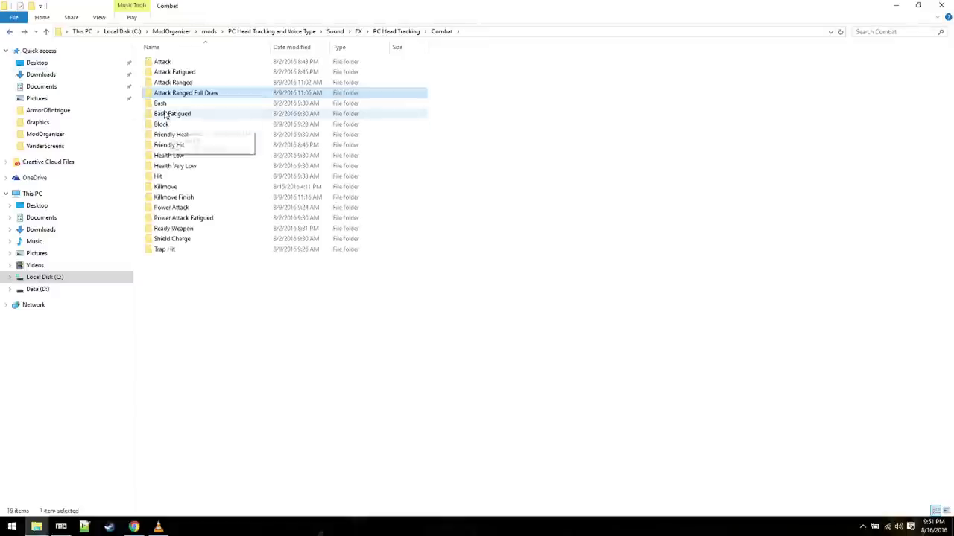
View the contents of Combat's Bash and Bash Fatigued folders, checking Bash Fatigued twice, and return to Combat
click(160, 105)
double_click(159, 105)
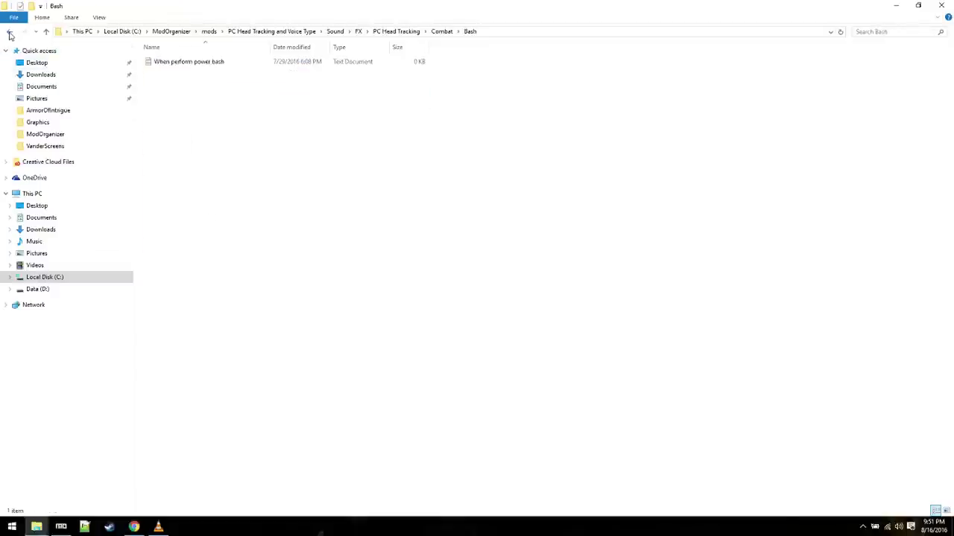
click(10, 32)
double_click(170, 114)
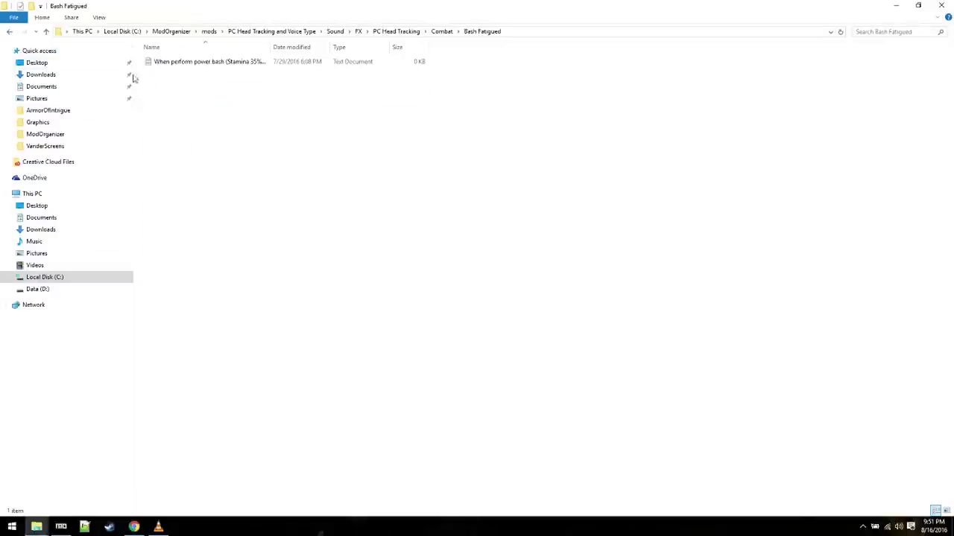
click(10, 32)
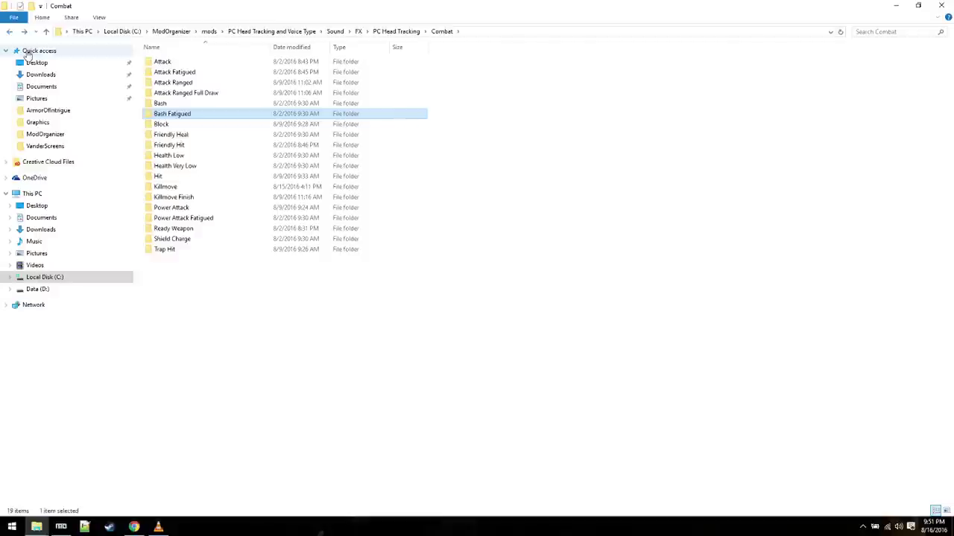
double_click(174, 117)
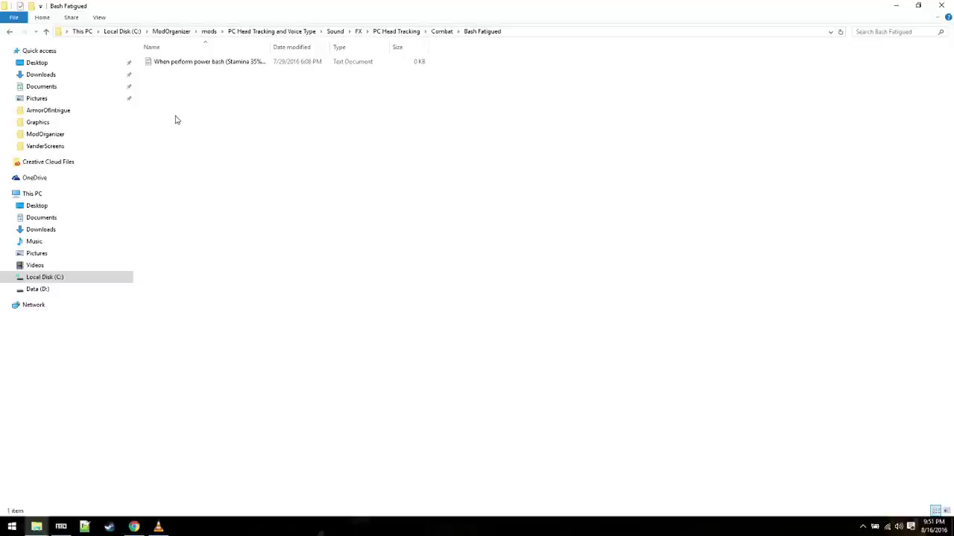
click(9, 32)
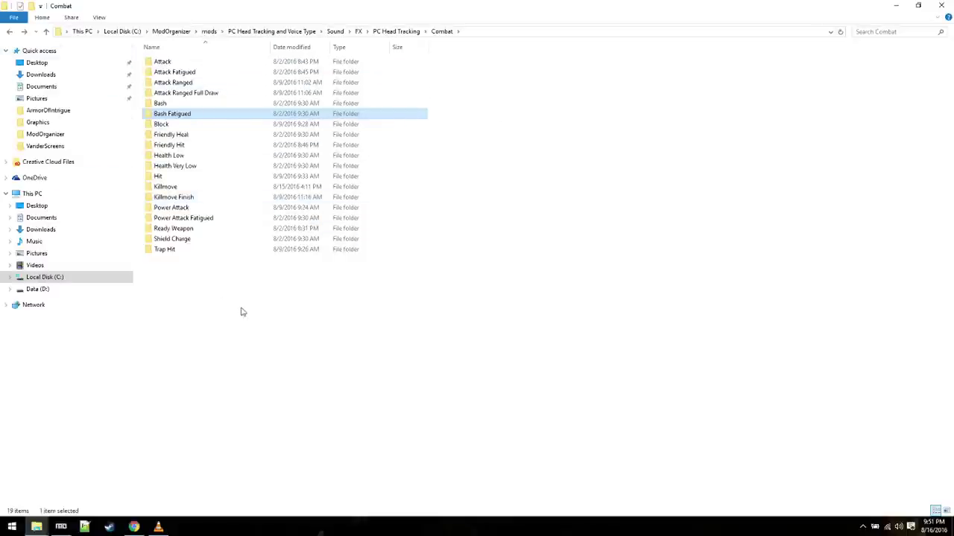
click(294, 298)
Restore the Combat window to its smaller size and bring the Desktop, VLC and Combat windows forward in turn
click(918, 5)
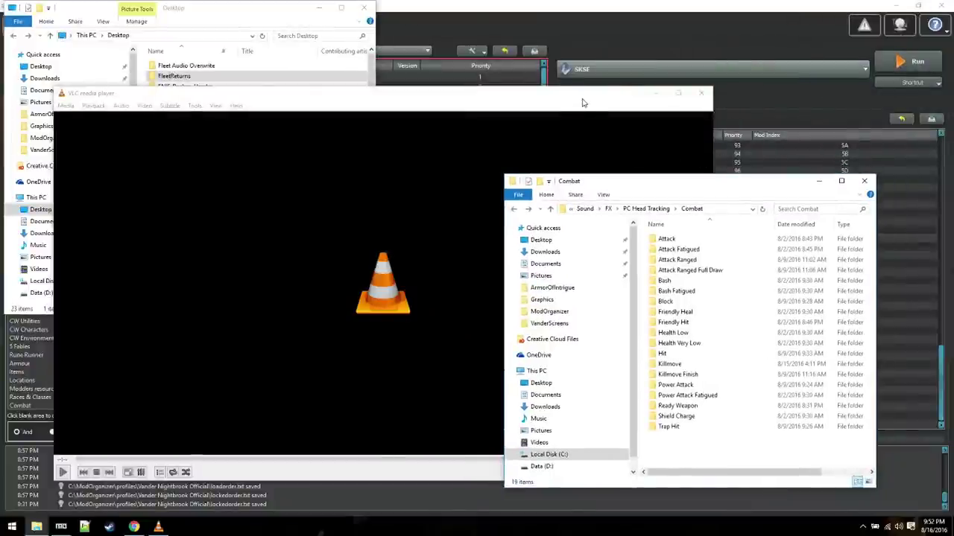
click(292, 9)
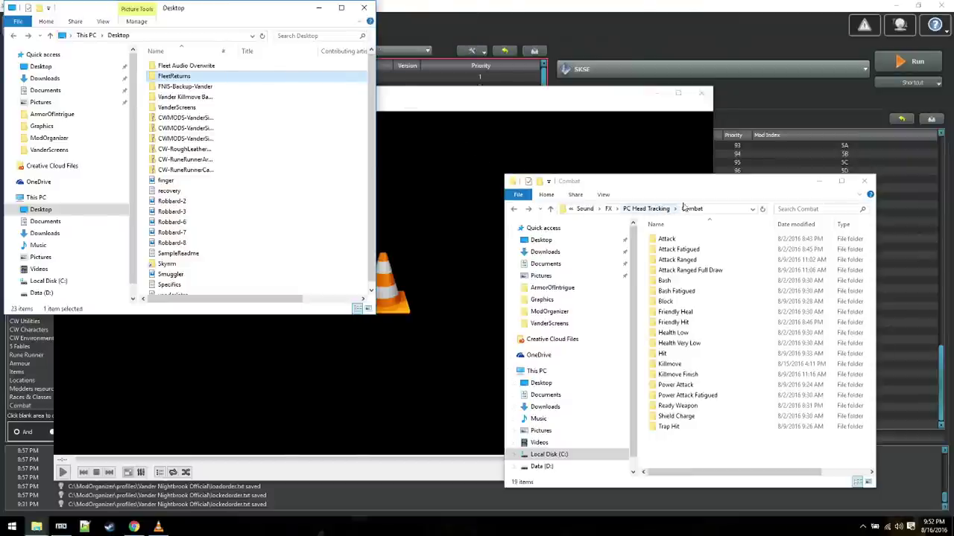
click(629, 117)
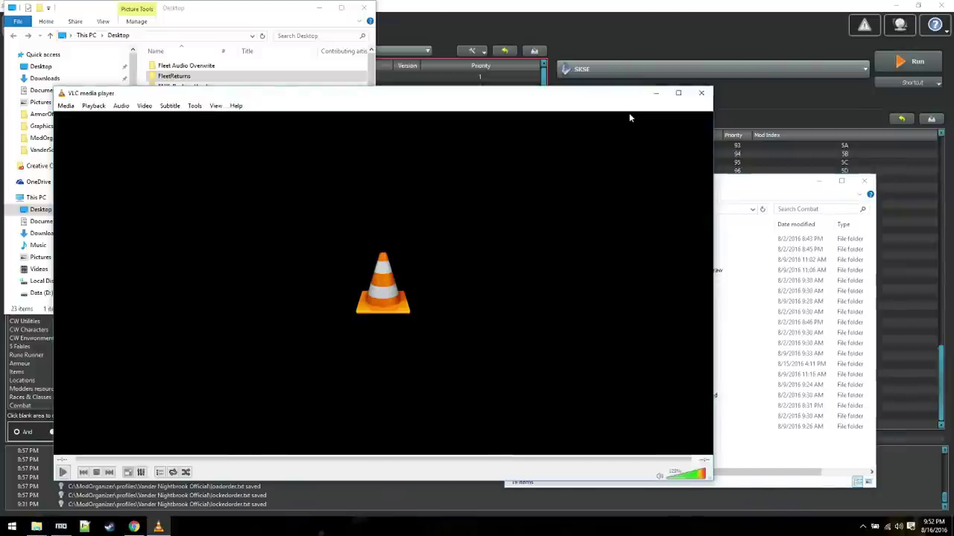
click(740, 187)
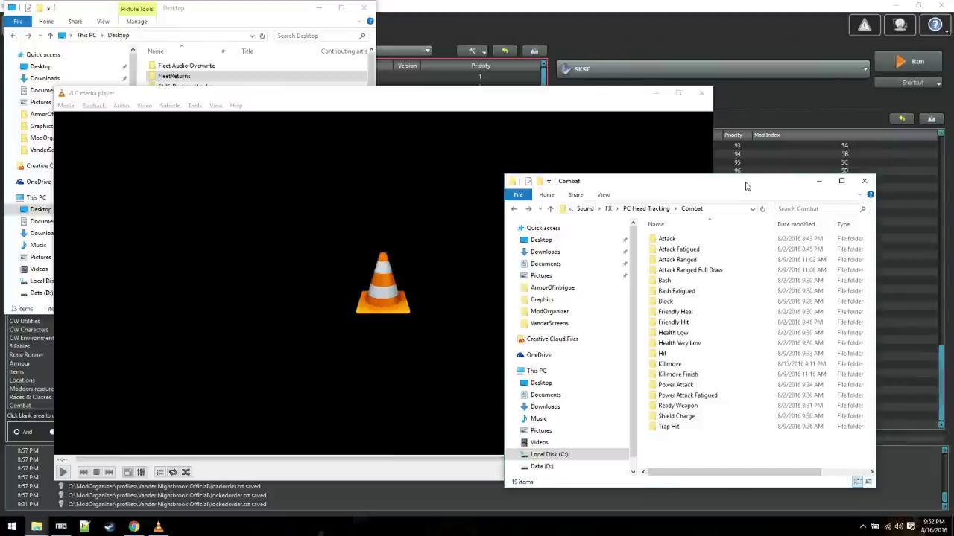
Close the Combat, VLC and Desktop windows and run SKSE from Mod Organizer
click(864, 181)
click(700, 92)
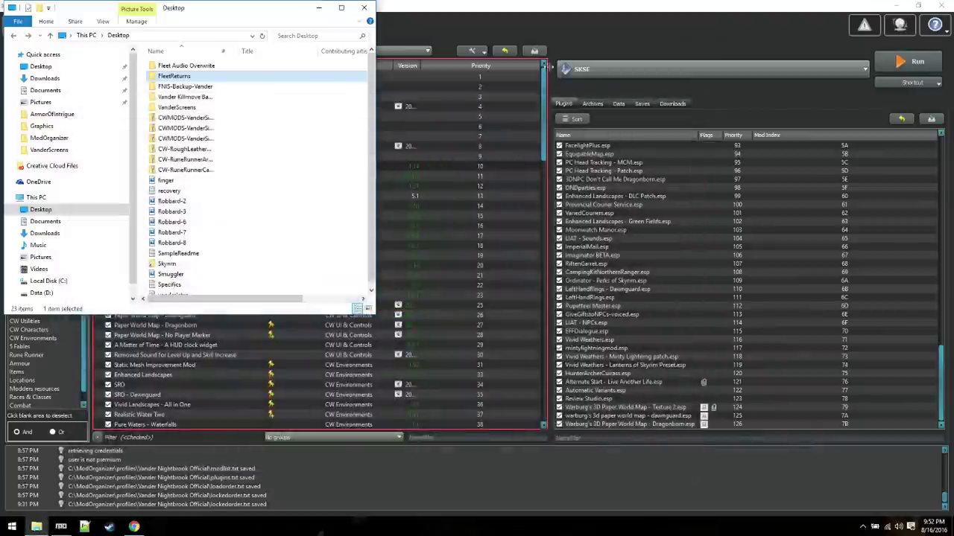
click(365, 9)
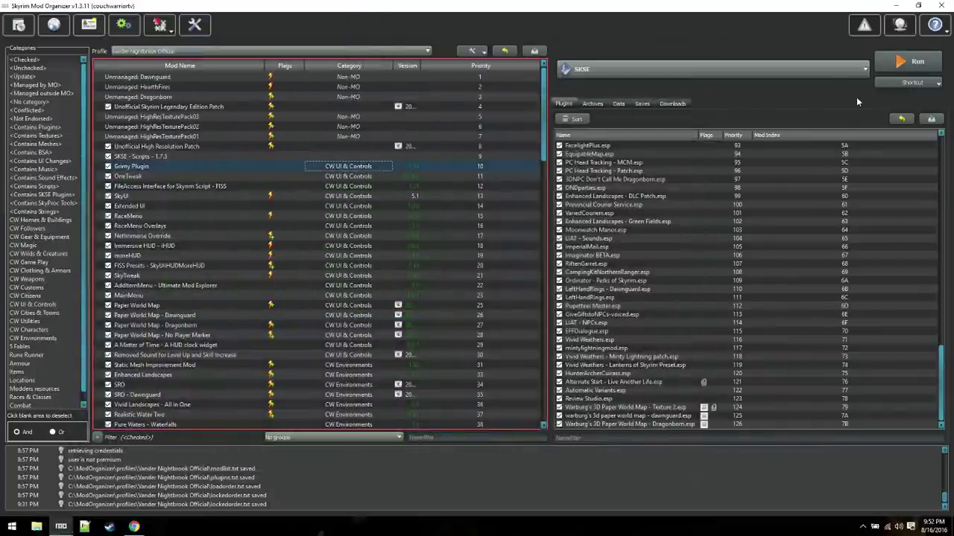
click(906, 64)
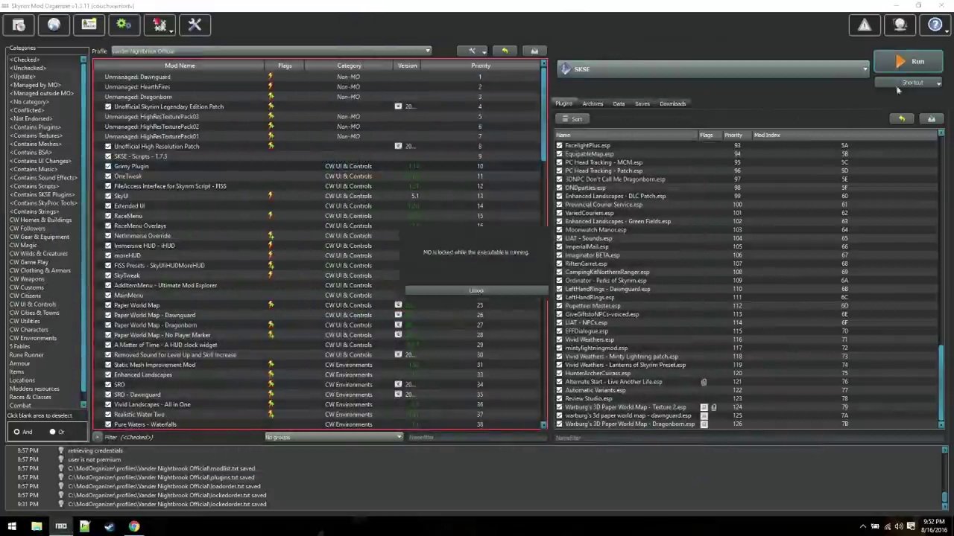